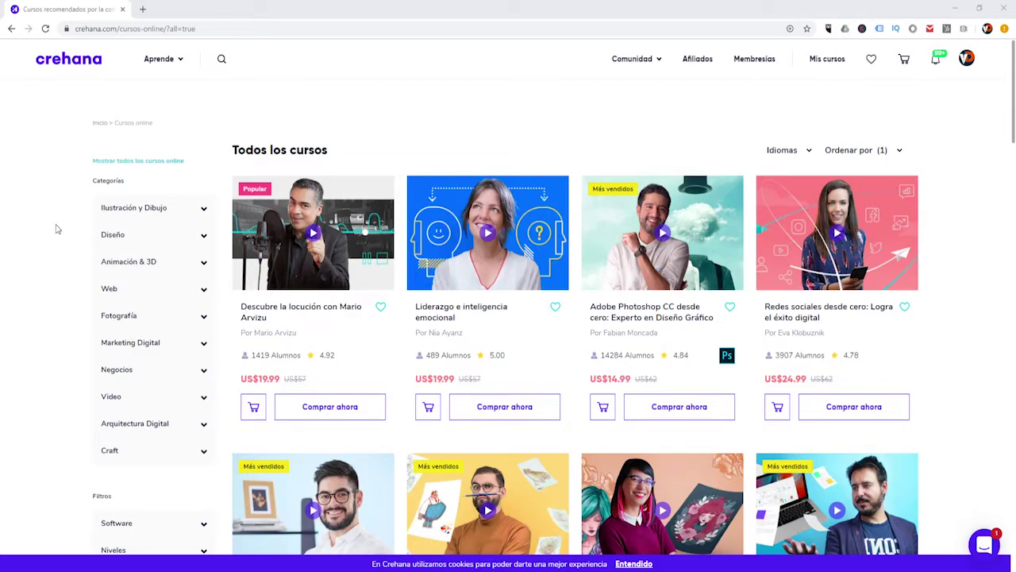
# Scroll through the Crehana page, then go to the creative careers page
pyautogui.scroll(-2, 55, 221)
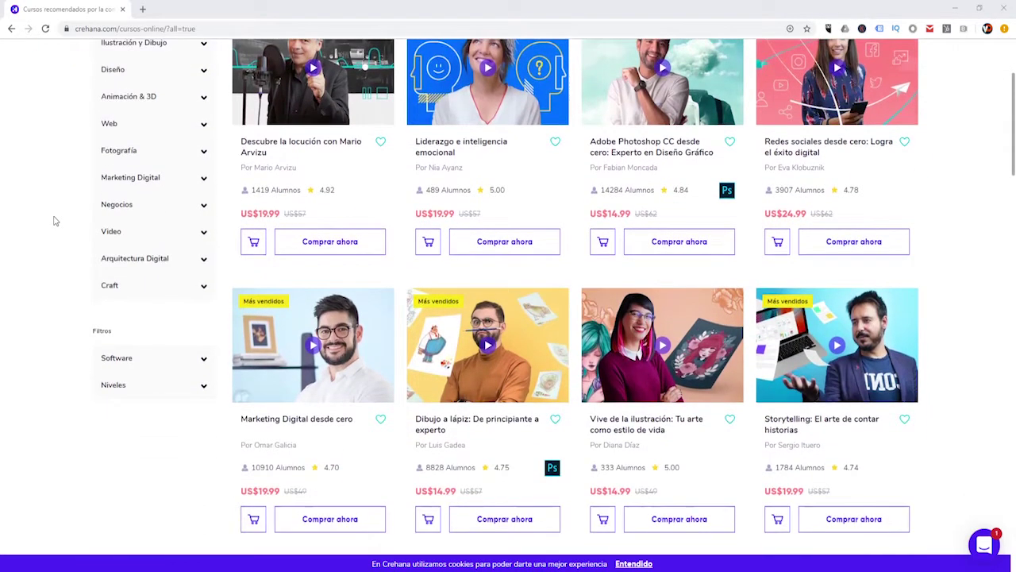
pyautogui.scroll(-1, 55, 221)
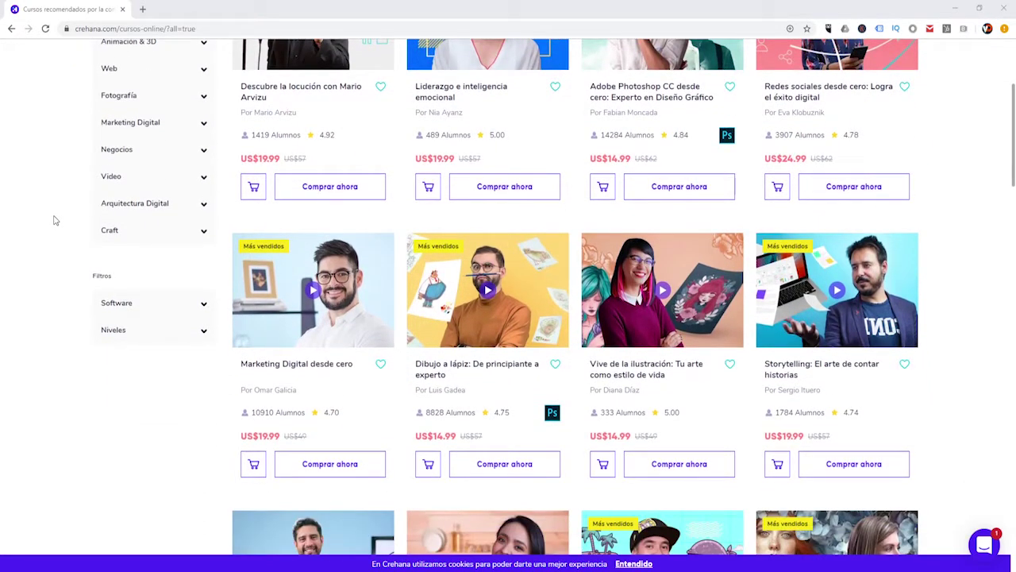
pyautogui.scroll(-1, 55, 221)
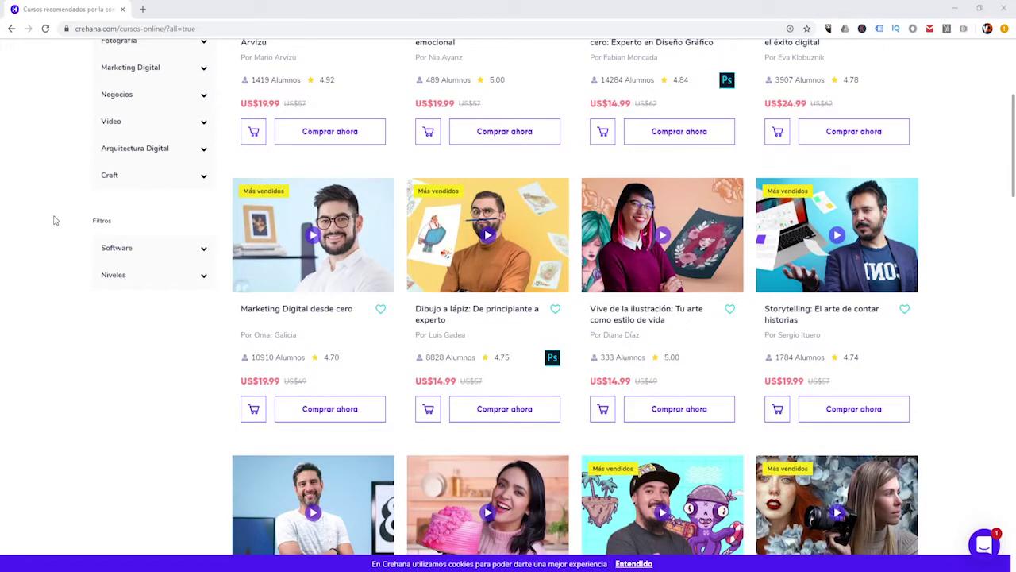
pyautogui.scroll(-1, 55, 221)
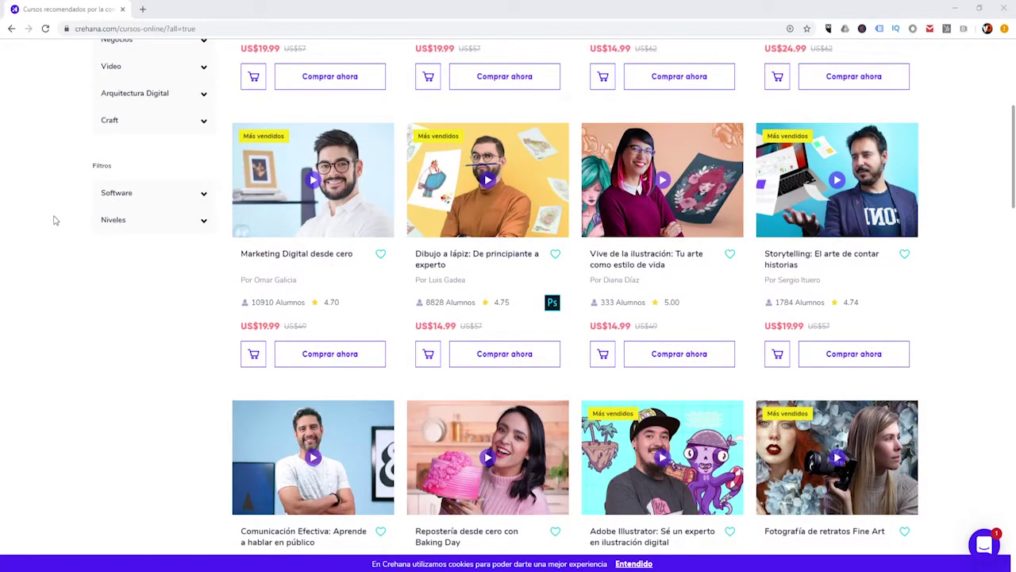
pyautogui.scroll(-1, 55, 221)
pyautogui.scroll(-1, 55, 220)
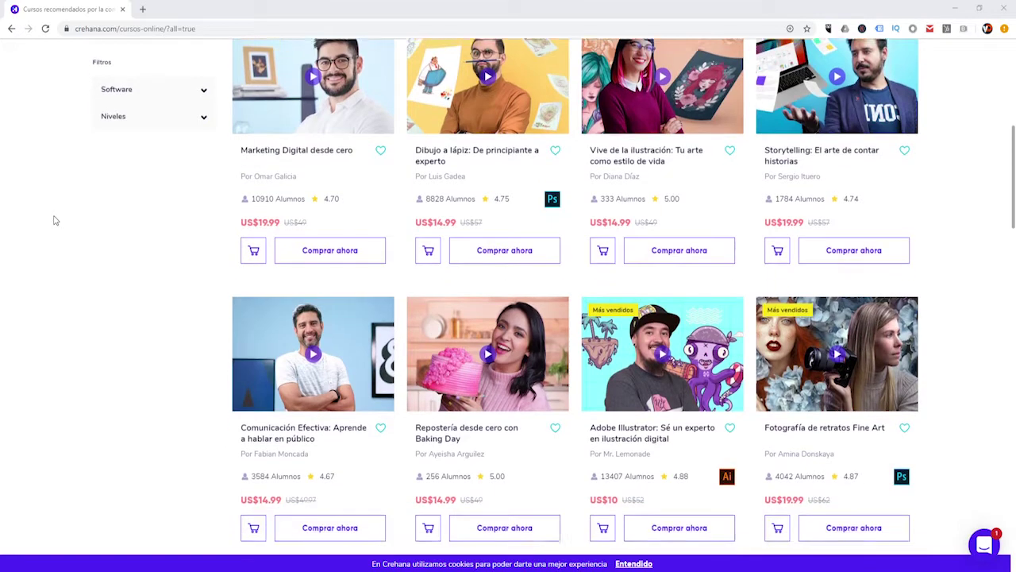
pyautogui.scroll(-1, 55, 221)
pyautogui.scroll(-1, 55, 220)
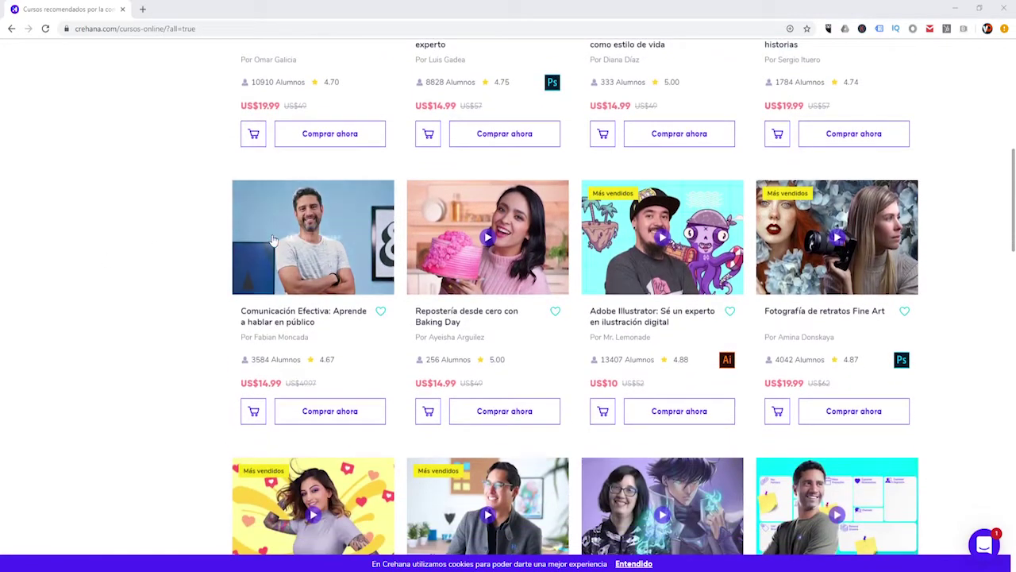
pyautogui.scroll(-1, 135, 286)
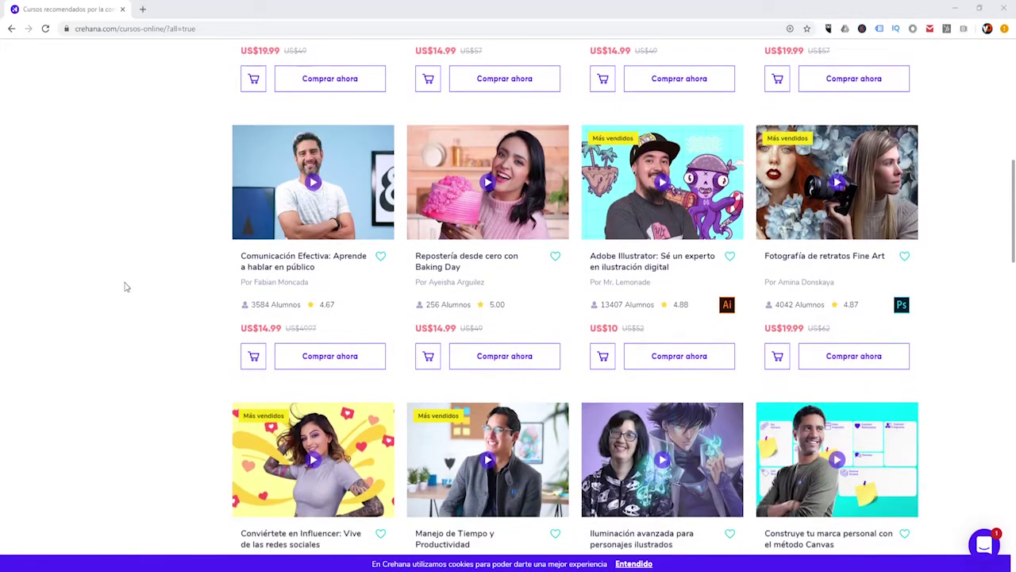
pyautogui.scroll(2, 125, 287)
pyautogui.scroll(1, 70, 308)
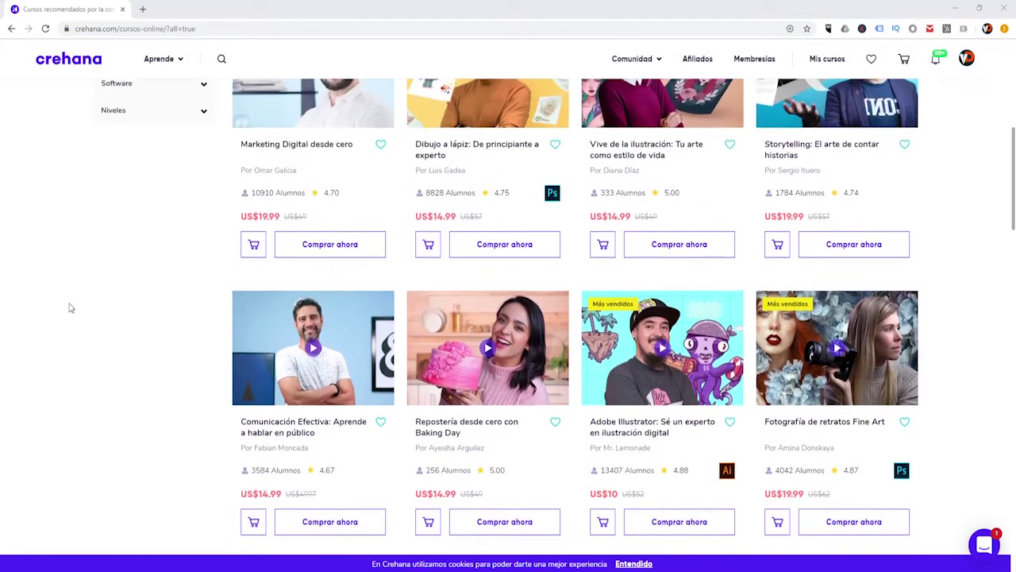
pyautogui.scroll(2, 70, 308)
pyautogui.scroll(1, 70, 308)
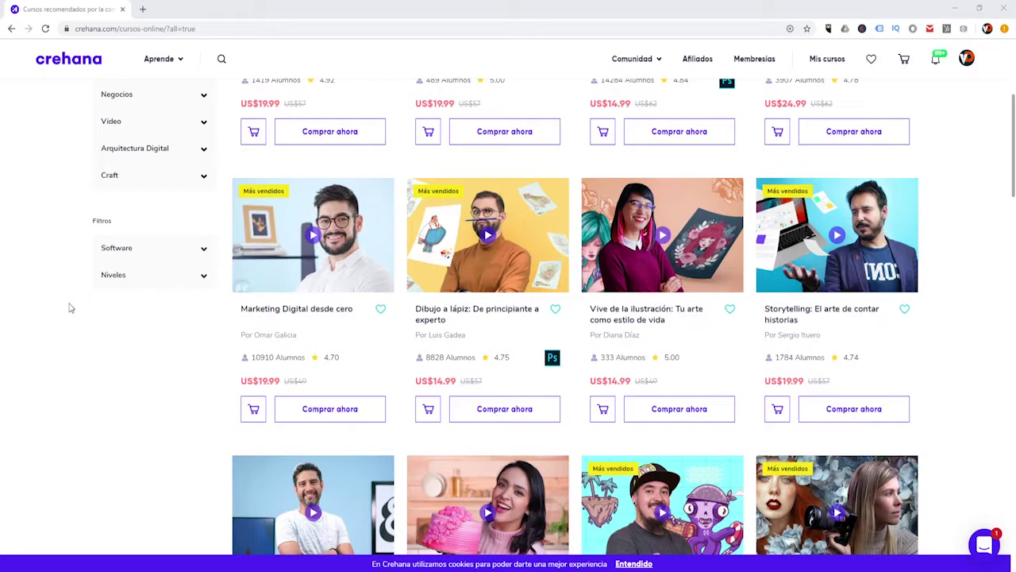
pyautogui.scroll(1, 70, 308)
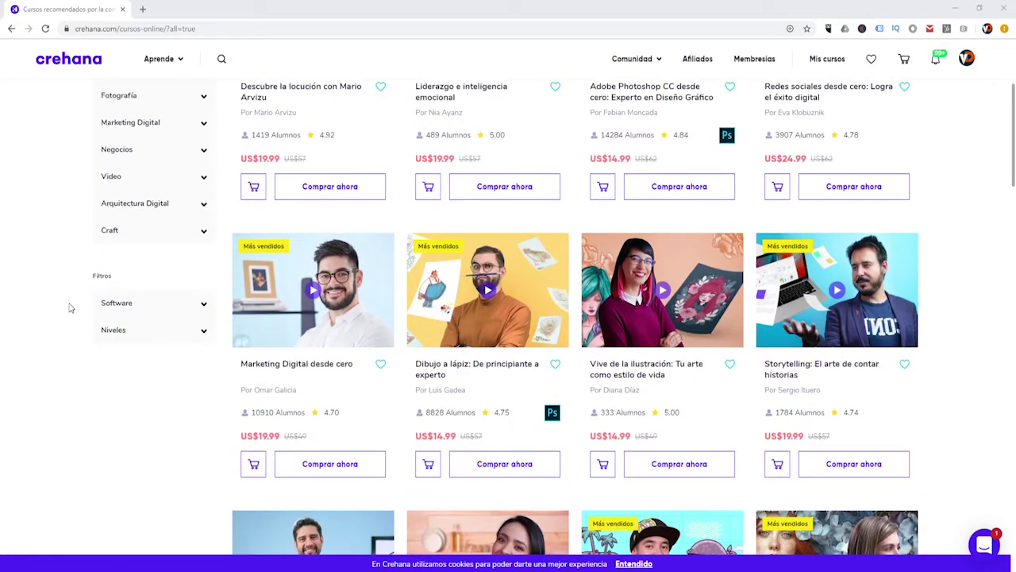
pyautogui.scroll(3, 71, 305)
pyautogui.scroll(1, 71, 305)
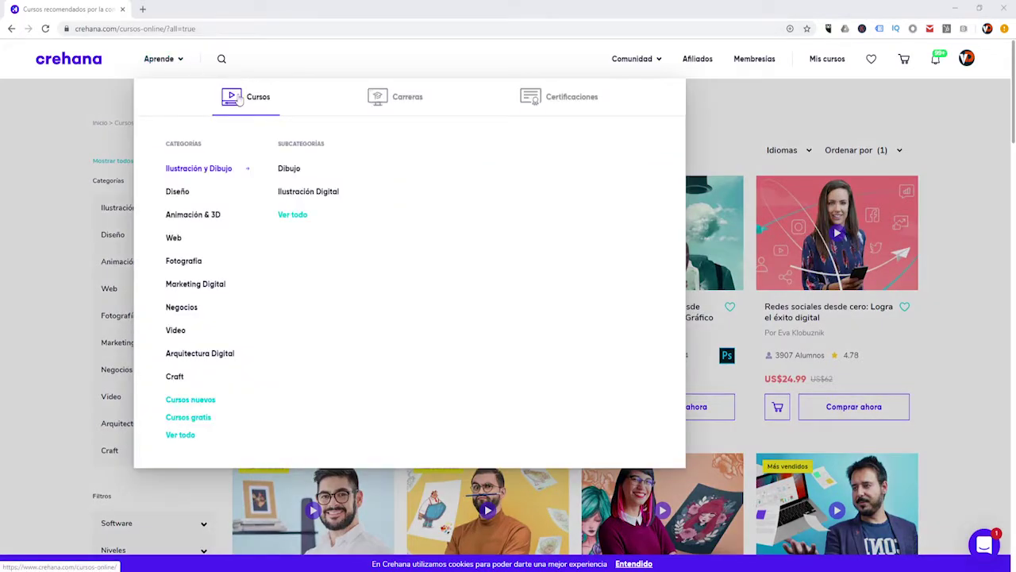
pyautogui.click(382, 98)
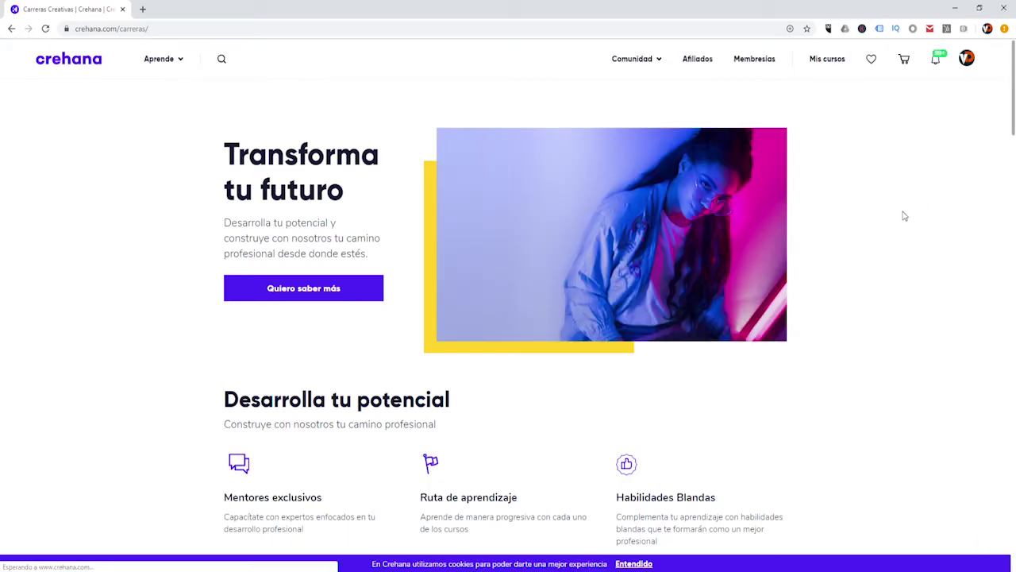
# Browse the careers grid with Front End, Ilustración and Fotografía paths
pyautogui.scroll(-2, 902, 218)
pyautogui.scroll(-2, 903, 216)
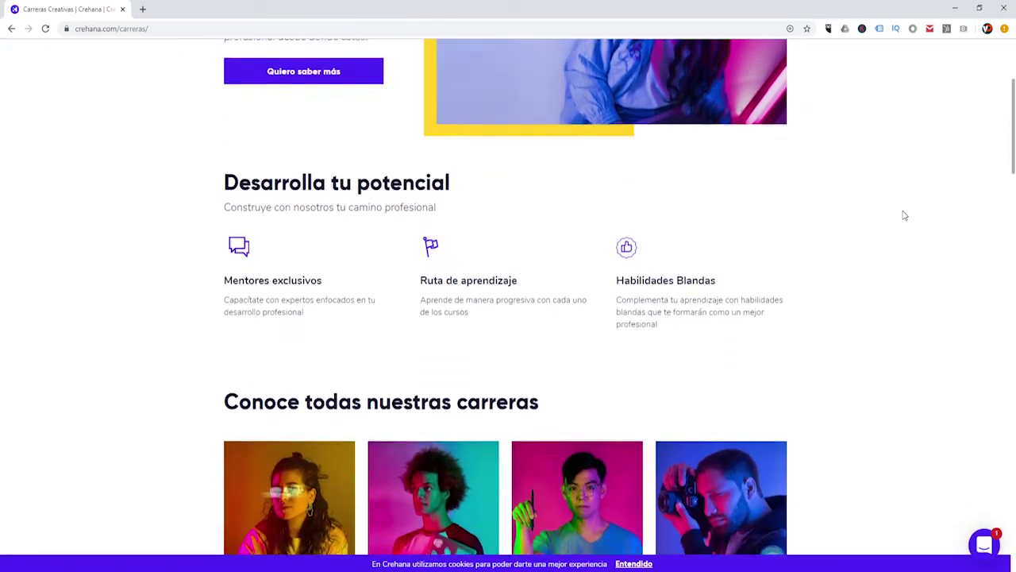
pyautogui.scroll(-1, 904, 215)
pyautogui.scroll(-2, 904, 215)
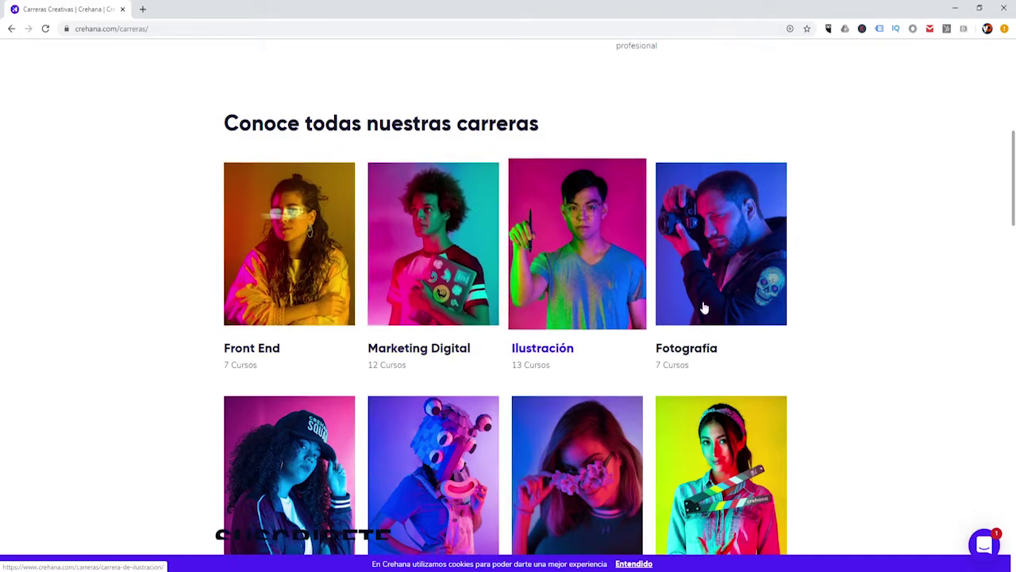
pyautogui.scroll(-3, 856, 258)
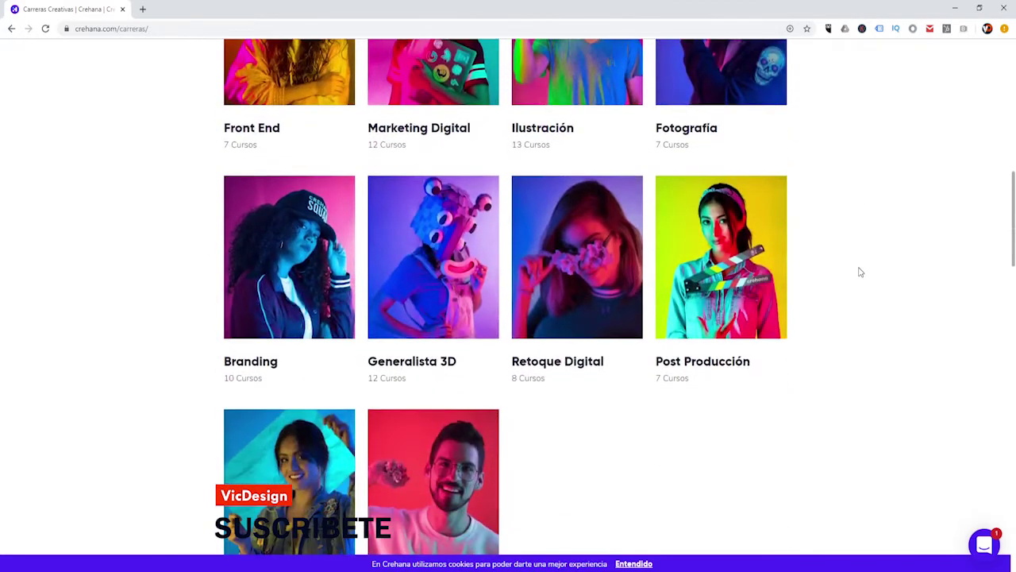
pyautogui.scroll(1, 859, 272)
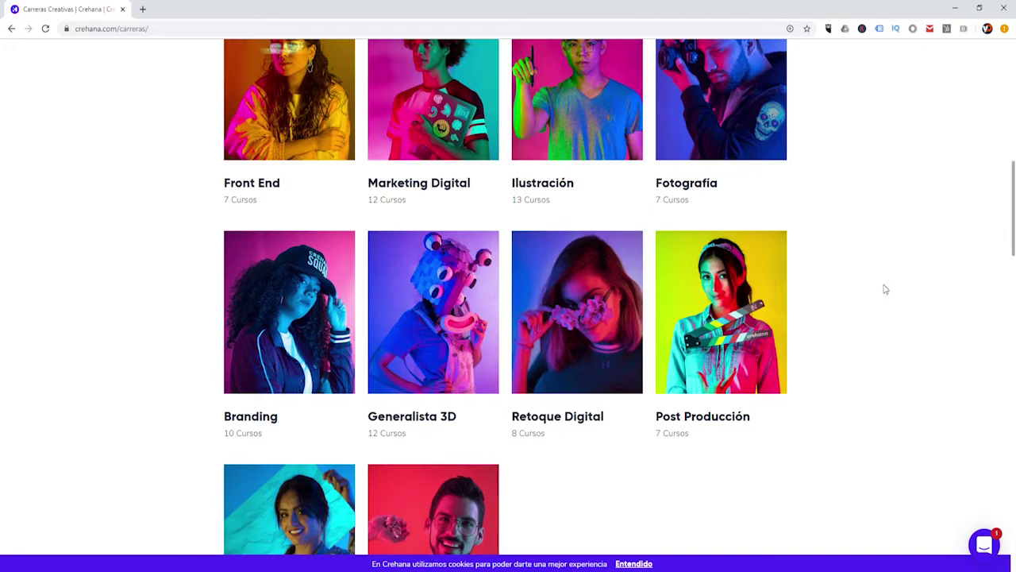
pyautogui.scroll(-2, 866, 301)
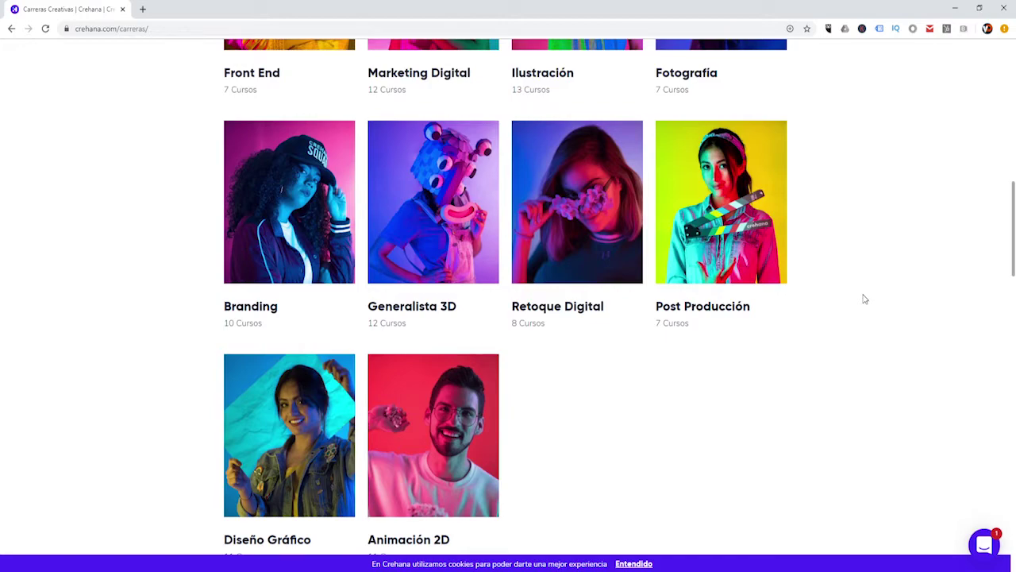
pyautogui.scroll(-2, 864, 298)
pyautogui.scroll(-1, 862, 297)
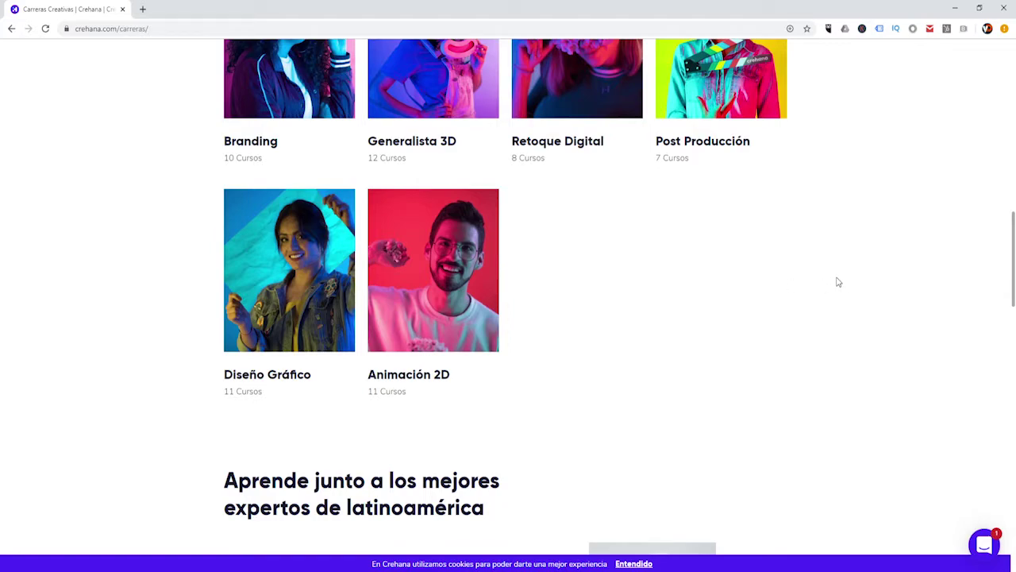
pyautogui.scroll(4, 837, 313)
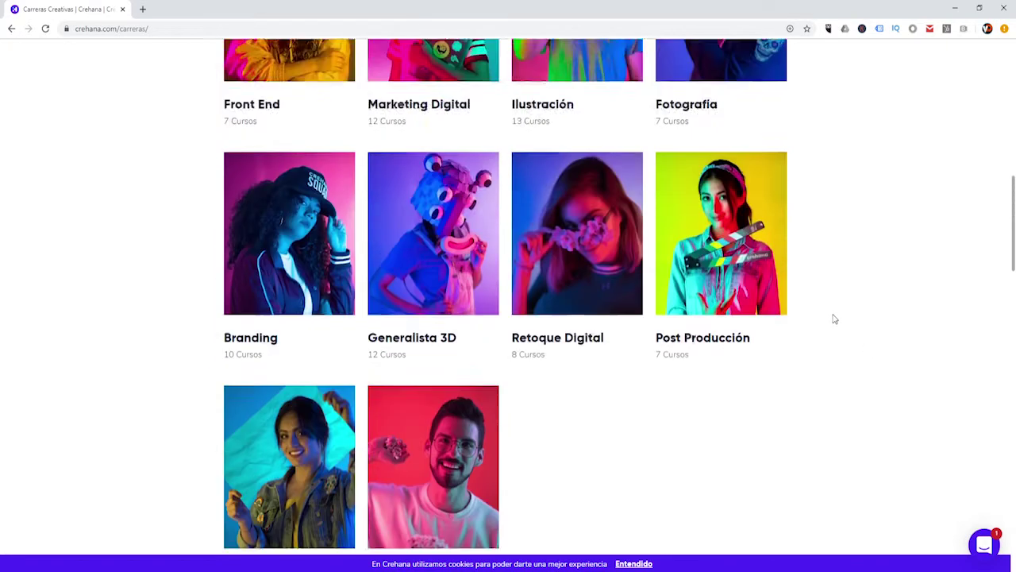
pyautogui.scroll(2, 905, 326)
pyautogui.scroll(1, 905, 326)
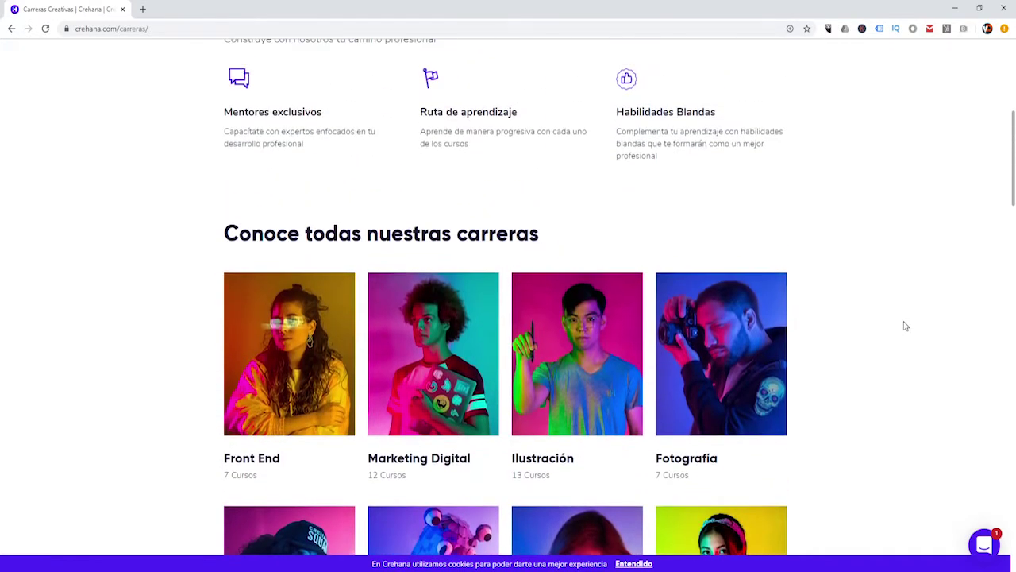
pyautogui.scroll(-1, 906, 325)
pyautogui.scroll(2, 906, 325)
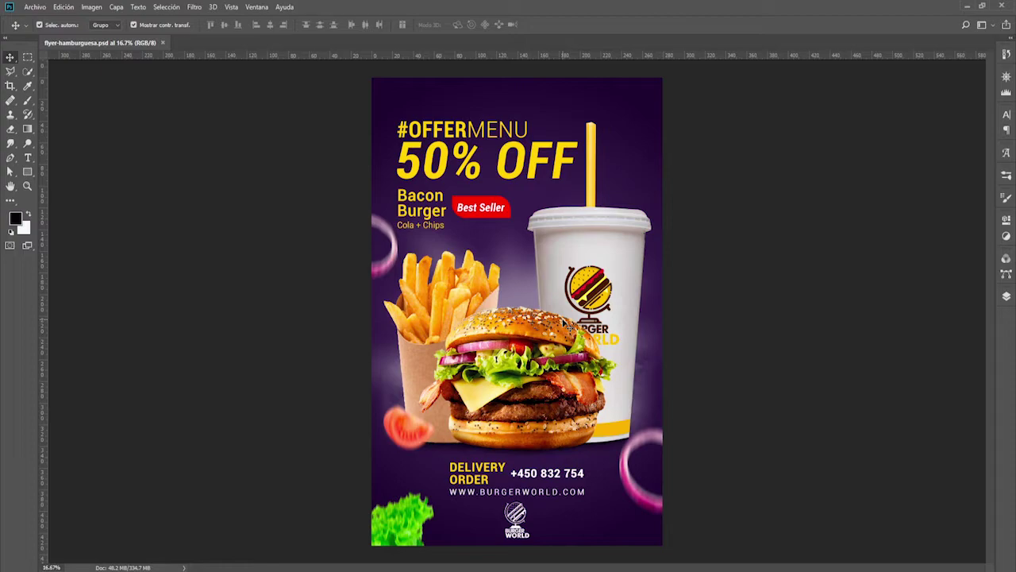
# Create a new document from Archivo > Nuevo: width 1200, height 1200, resolution 96
pyautogui.click(35, 8)
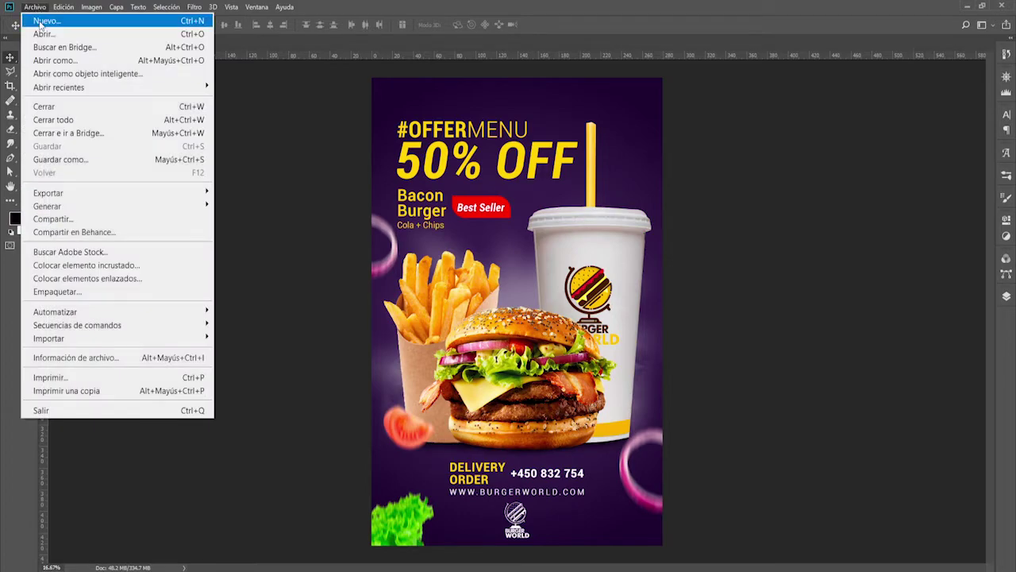
pyautogui.click(39, 21)
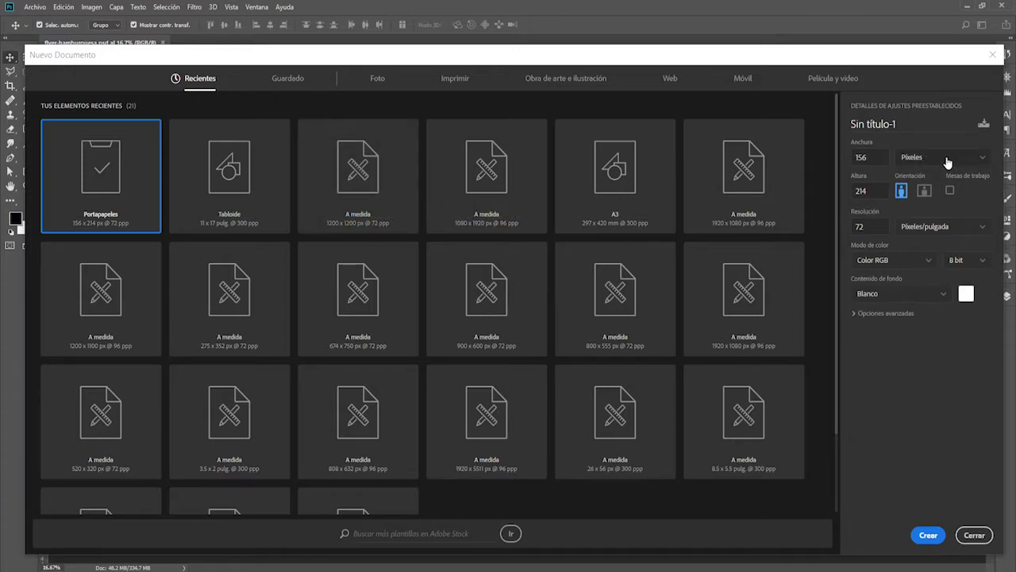
pyautogui.click(862, 157)
pyautogui.write('1200')
pyautogui.press('Tab')
pyautogui.write('120')
pyautogui.write('0')
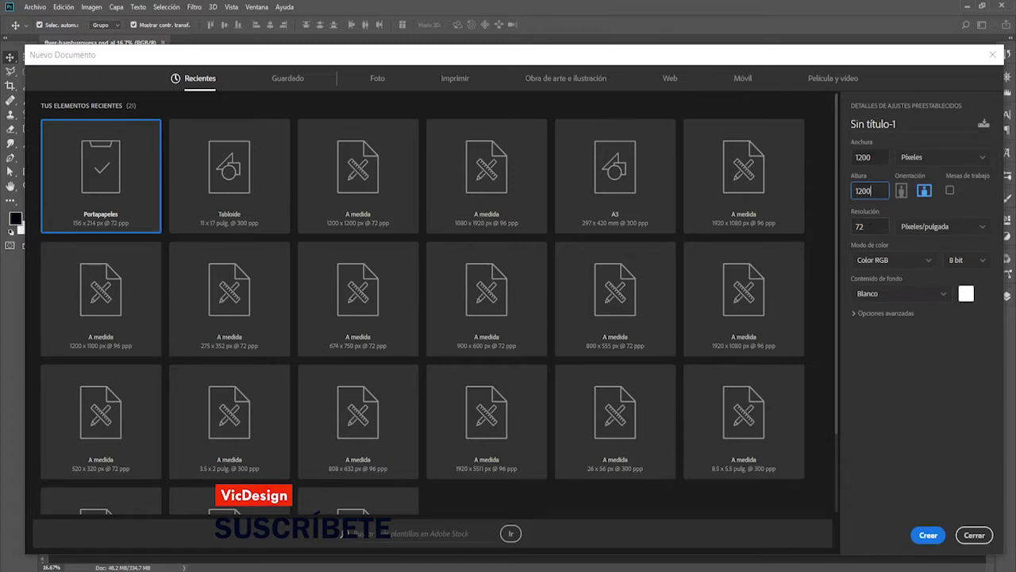
pyautogui.hotkey('shift', 'Tab')
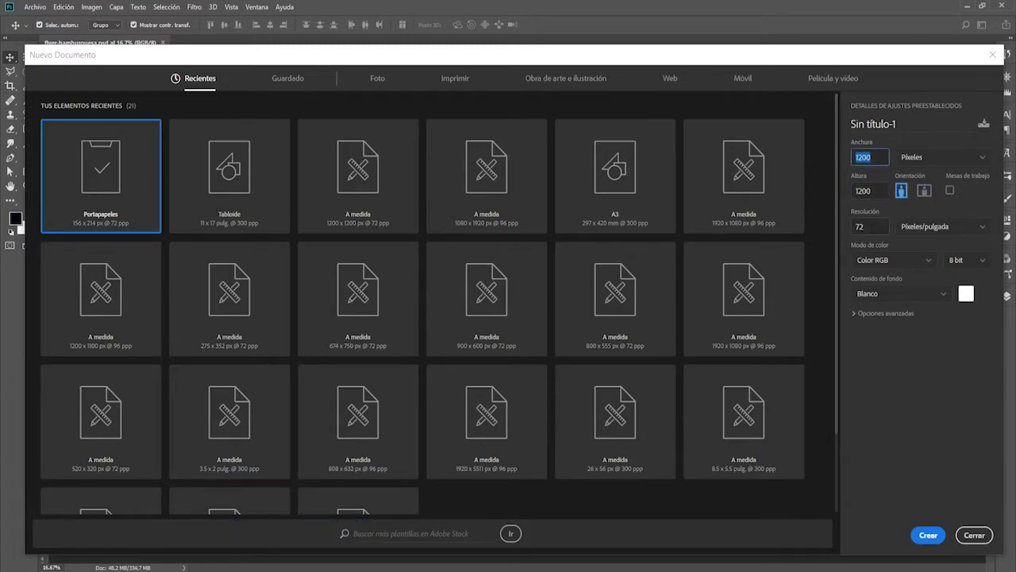
pyautogui.press('Tab')
pyautogui.press('Tab')
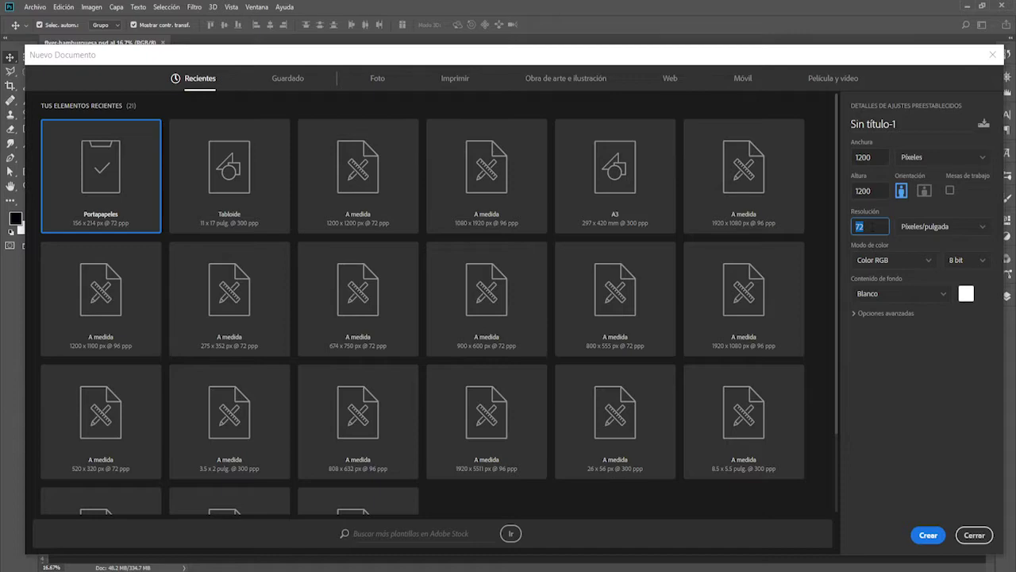
pyautogui.write('9')
pyautogui.write('6')
pyautogui.click(929, 536)
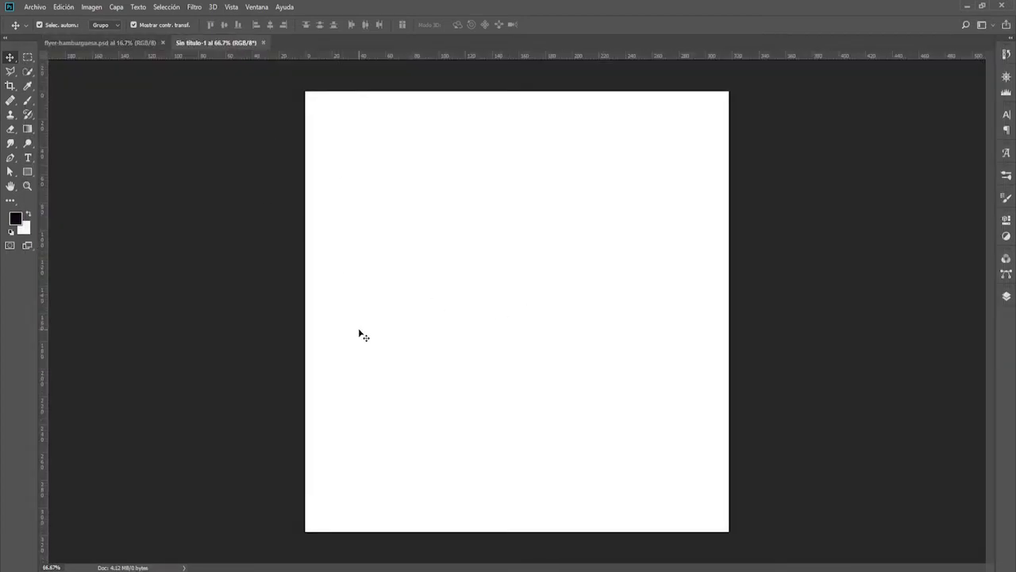
# Leave the square document with only a transparent Capa 1, and show flyer-hamburguesa.psd again
pyautogui.click(1006, 296)
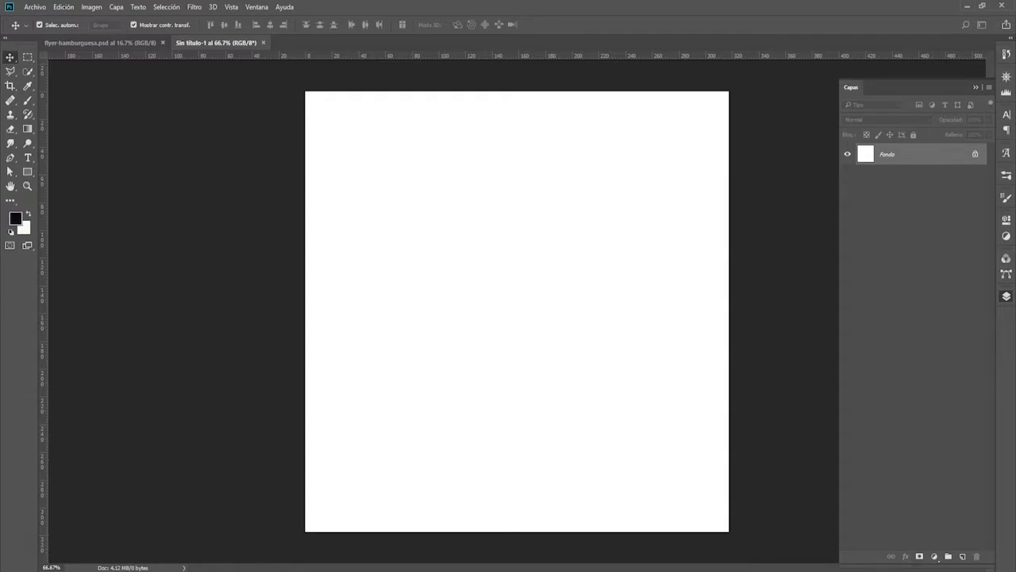
pyautogui.moveTo(481, 164); pyautogui.dragTo(567, 172)
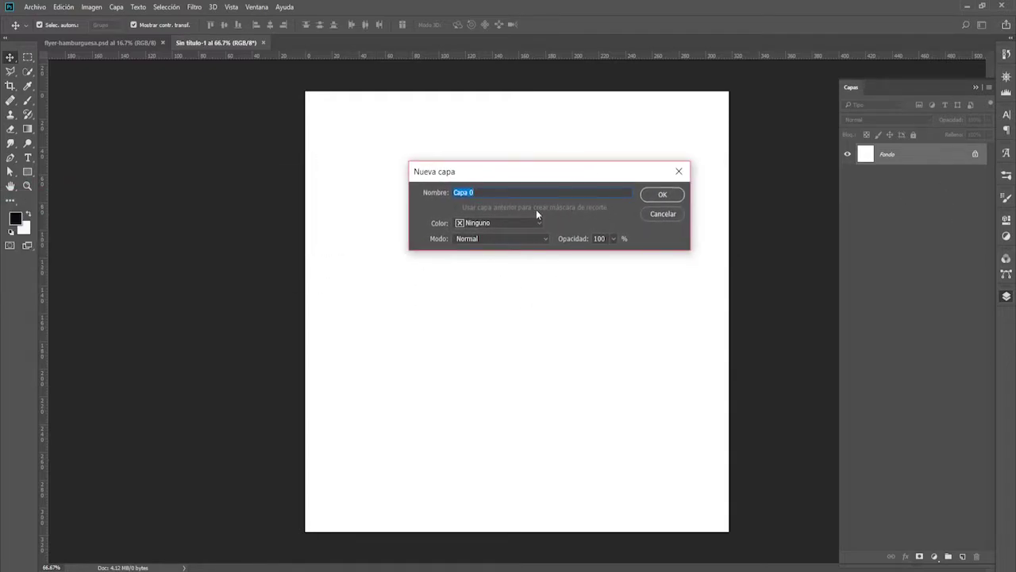
pyautogui.click(662, 197)
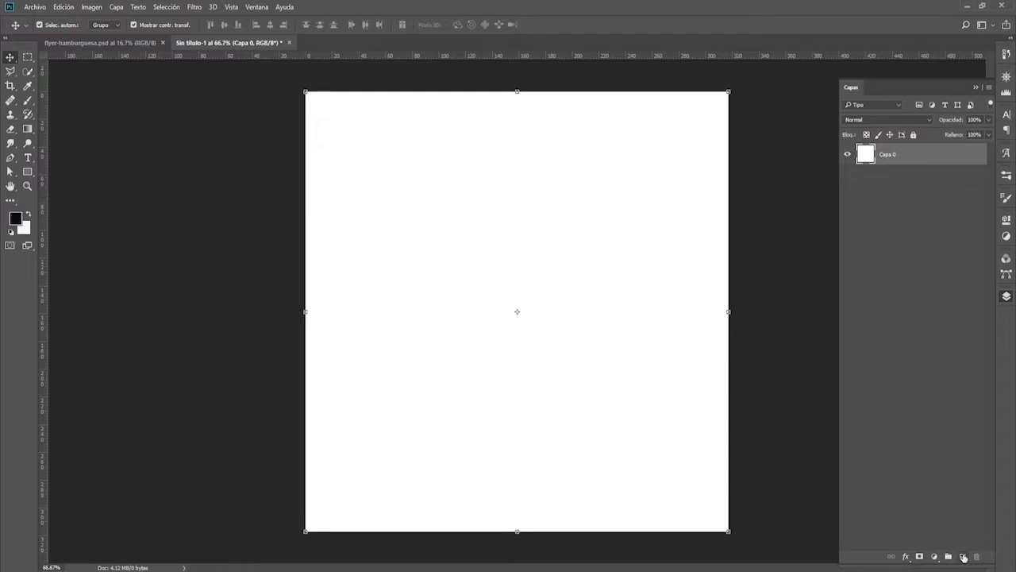
pyautogui.click(963, 556)
pyautogui.click(907, 176)
pyautogui.press('Delete')
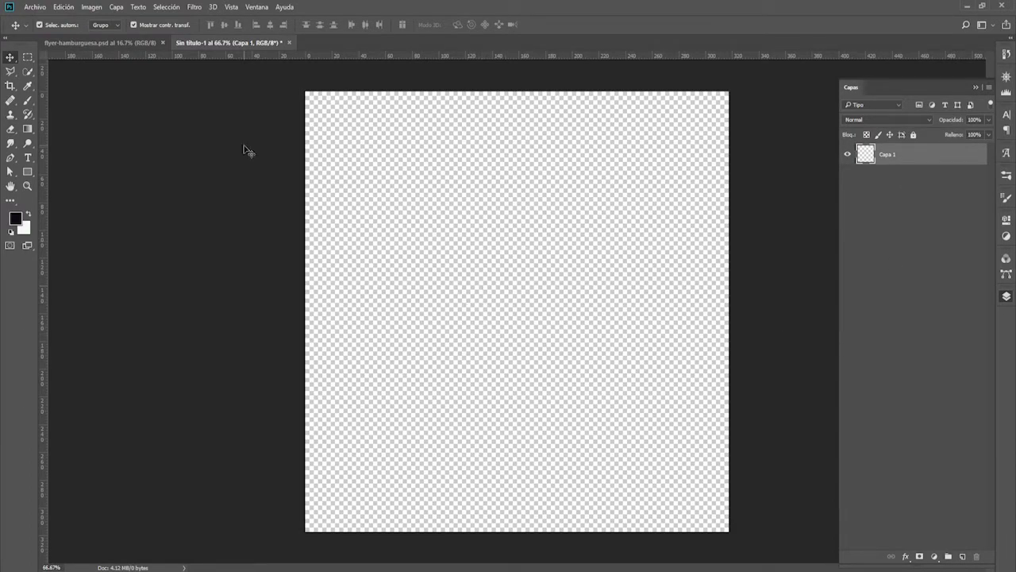
pyautogui.click(104, 49)
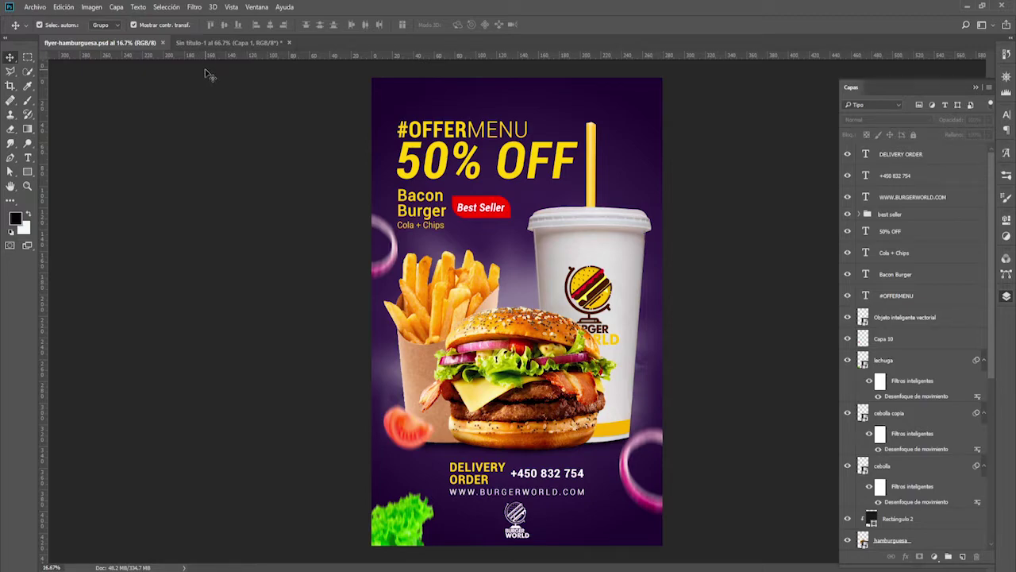
# Group all flyer layers into Grupo 1 and drop it into Sin título-1, accepting the colour conversion
pyautogui.moveTo(335, 70); pyautogui.dragTo(719, 566)
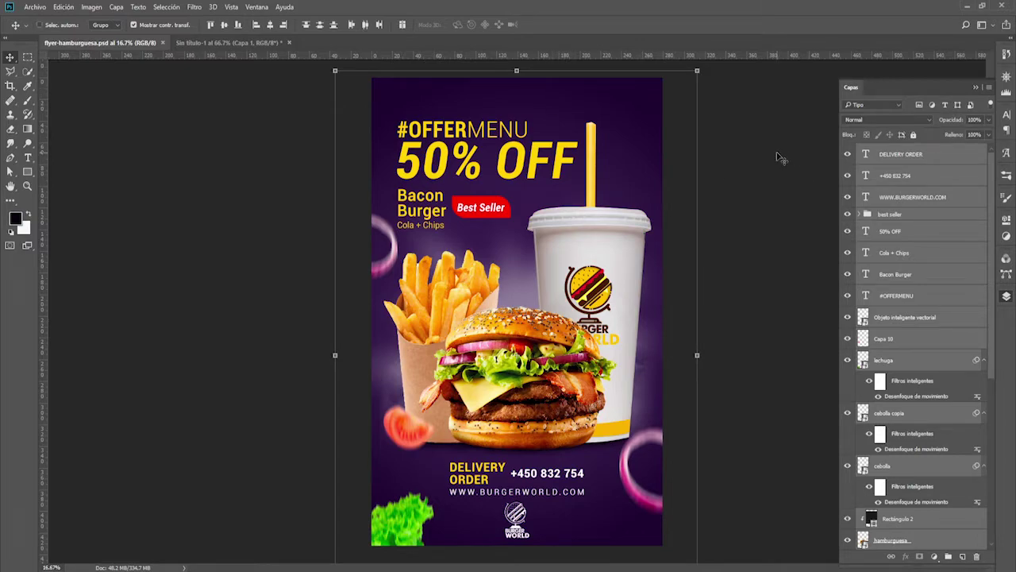
pyautogui.hotkey('ctrl', 'g')
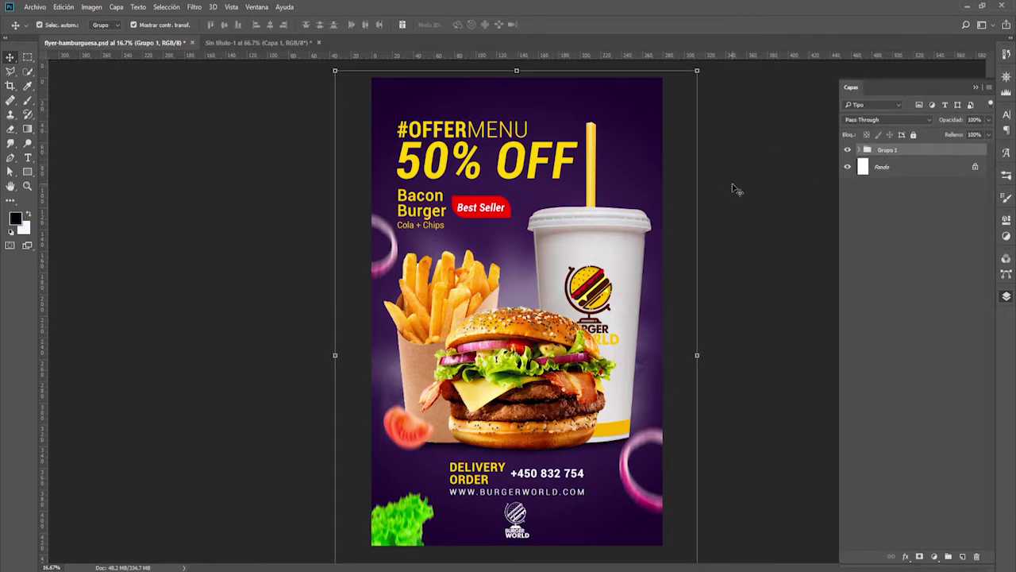
pyautogui.moveTo(628, 174)
pyautogui.mouseDown()
pyautogui.moveTo(606, 205)
pyautogui.moveTo(631, 146)
pyautogui.moveTo(281, 45)
pyautogui.mouseUp()
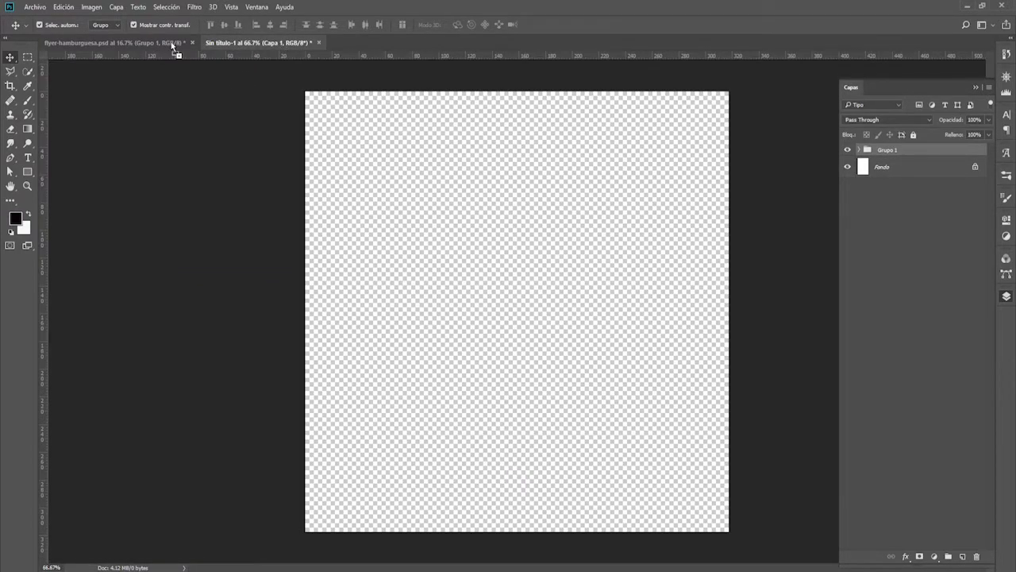
pyautogui.moveTo(281, 45)
pyautogui.mouseDown()
pyautogui.moveTo(234, 49)
pyautogui.moveTo(249, 45)
pyautogui.moveTo(504, 172)
pyautogui.moveTo(523, 158)
pyautogui.mouseUp()
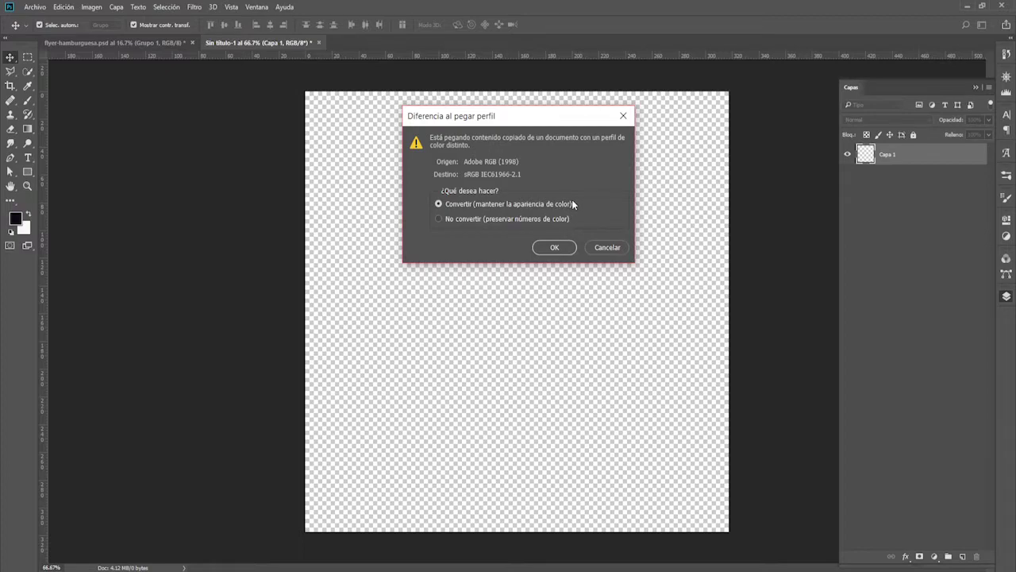
pyautogui.click(559, 246)
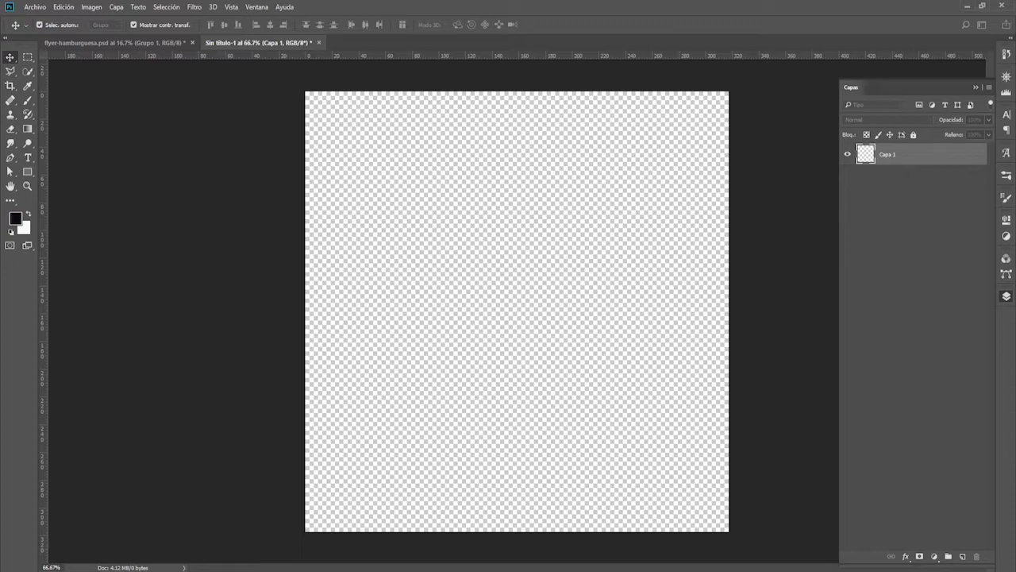
pyautogui.click(545, 227)
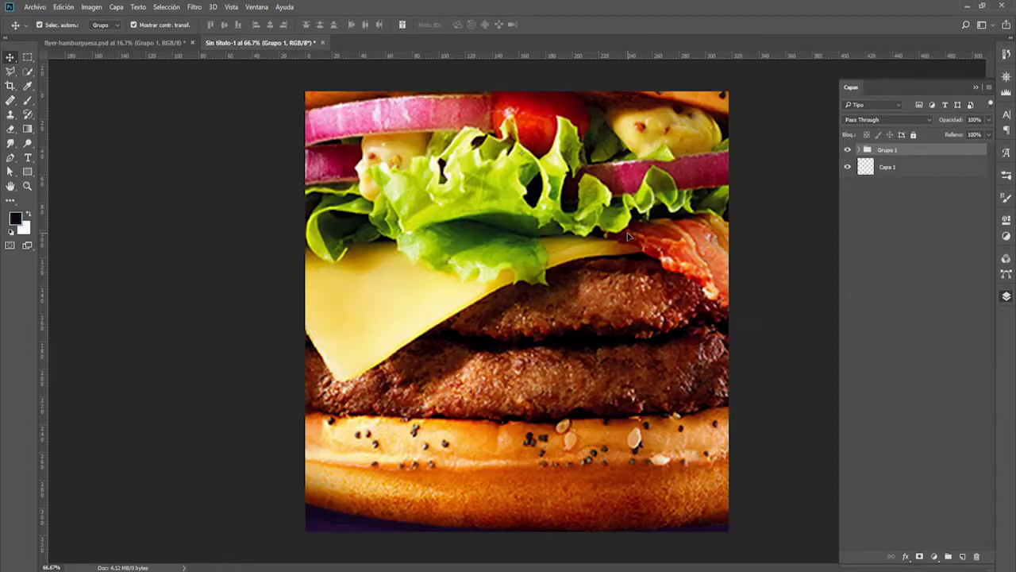
# Scale Grupo 1 down to about 31% and position it on the square canvas
pyautogui.press('z')
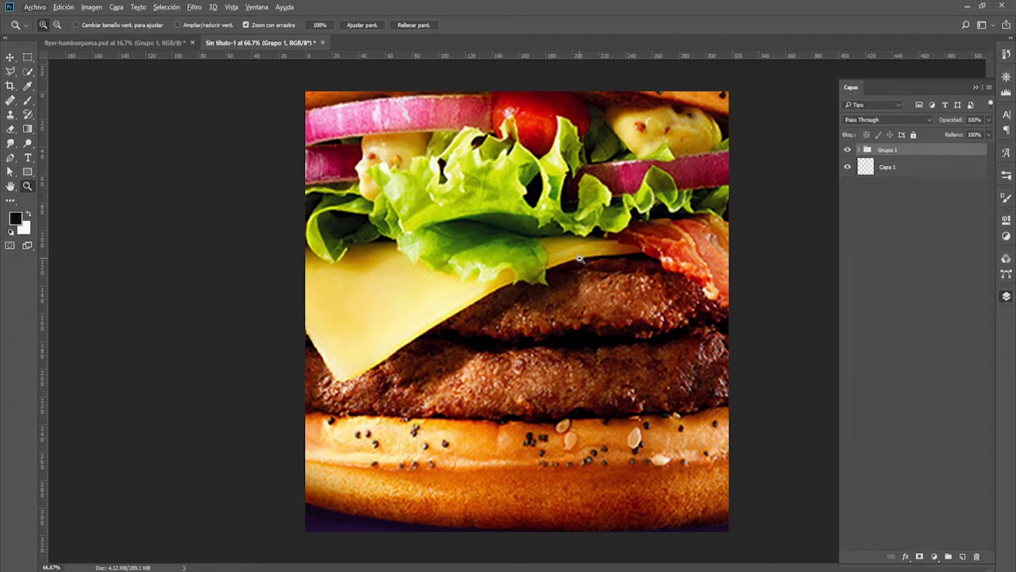
pyautogui.moveTo(580, 258); pyautogui.dragTo(554, 303)
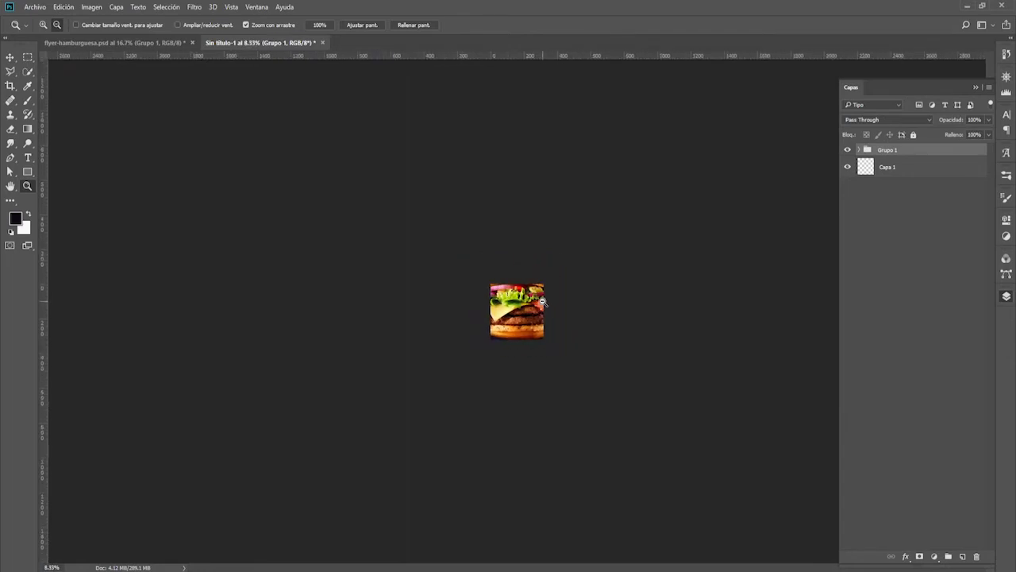
pyautogui.moveTo(555, 303); pyautogui.dragTo(543, 304)
pyautogui.press('v')
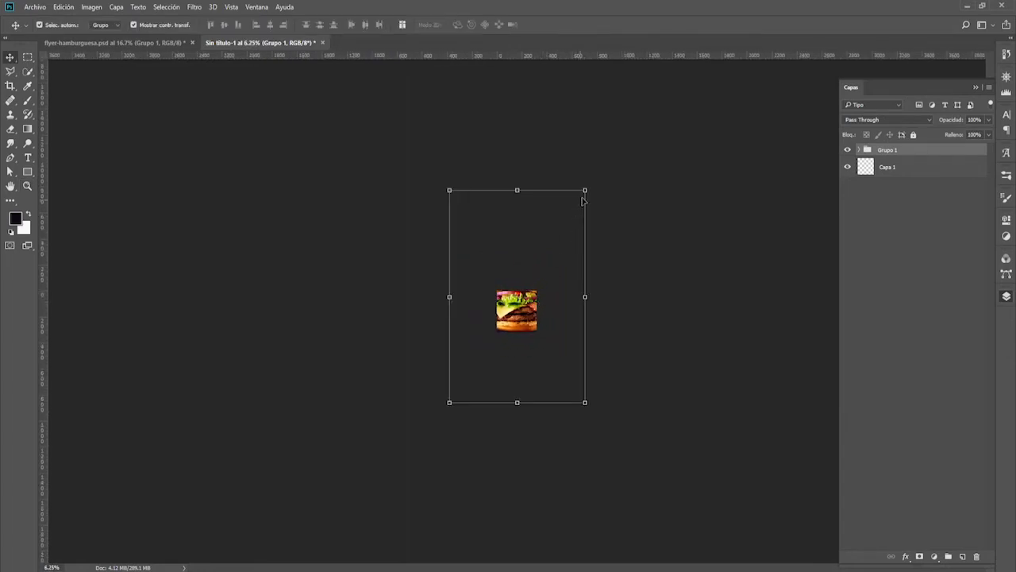
pyautogui.click(586, 193)
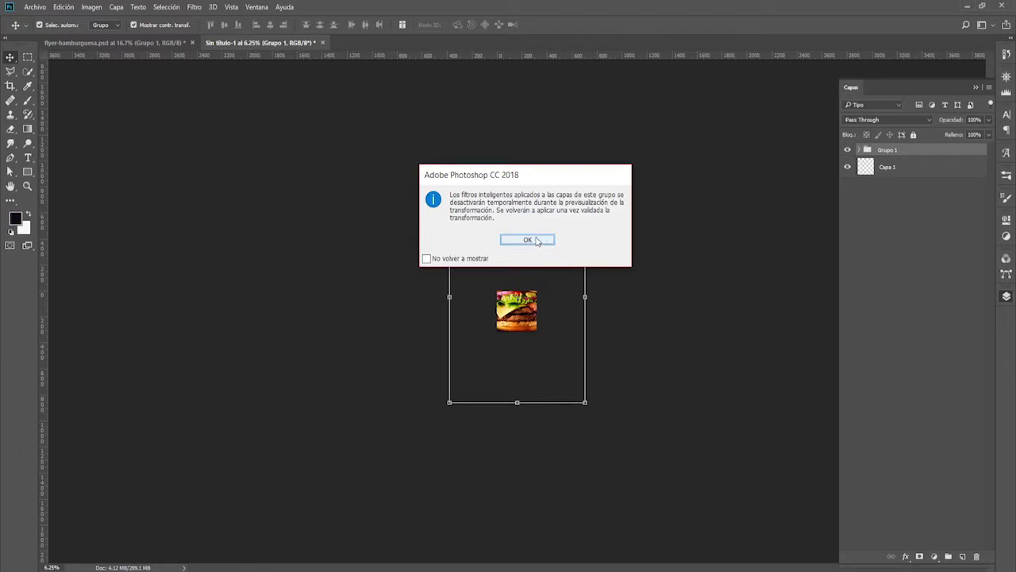
pyautogui.click(536, 240)
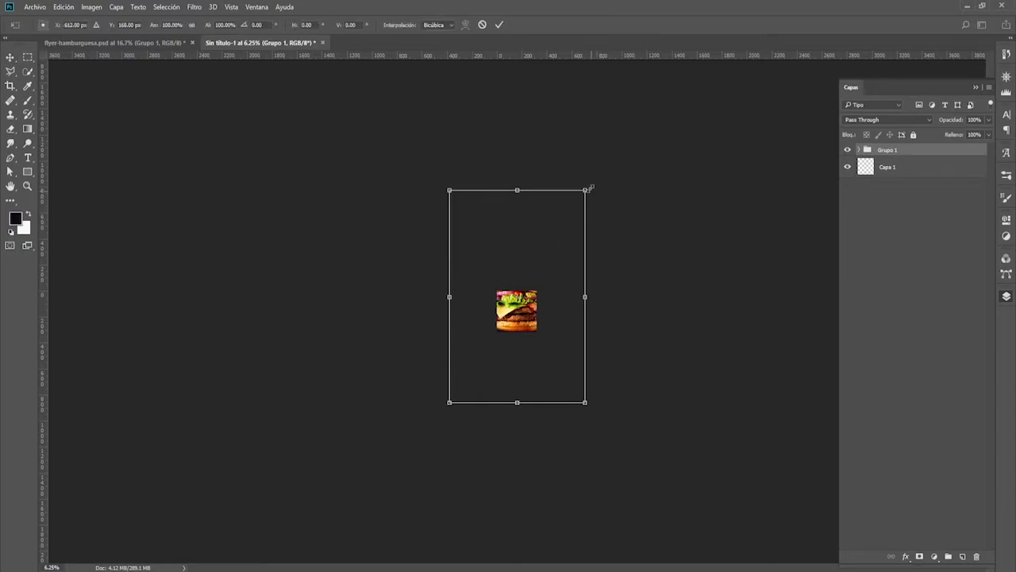
pyautogui.moveTo(586, 190); pyautogui.dragTo(551, 263)
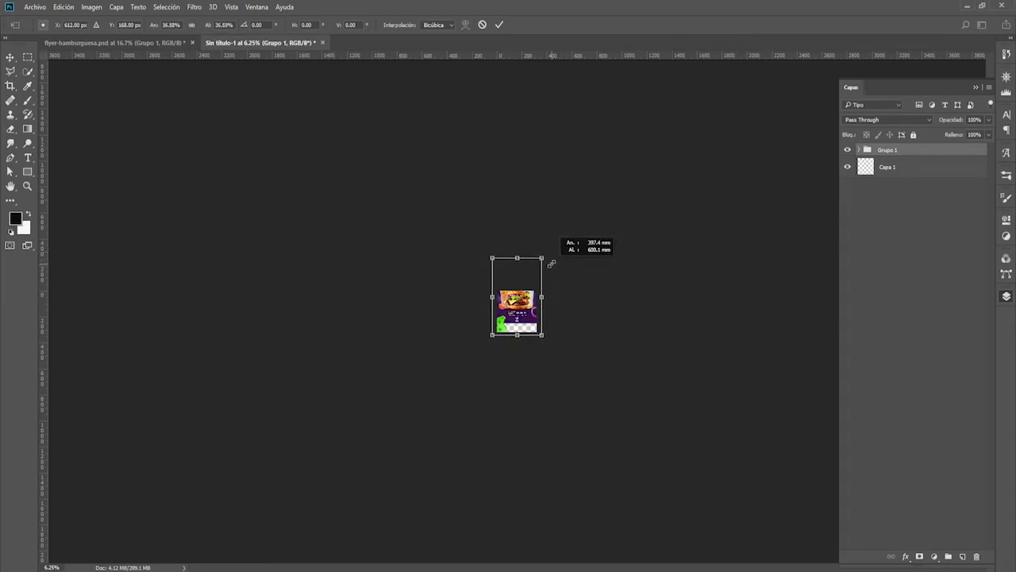
pyautogui.moveTo(530, 303); pyautogui.dragTo(531, 318)
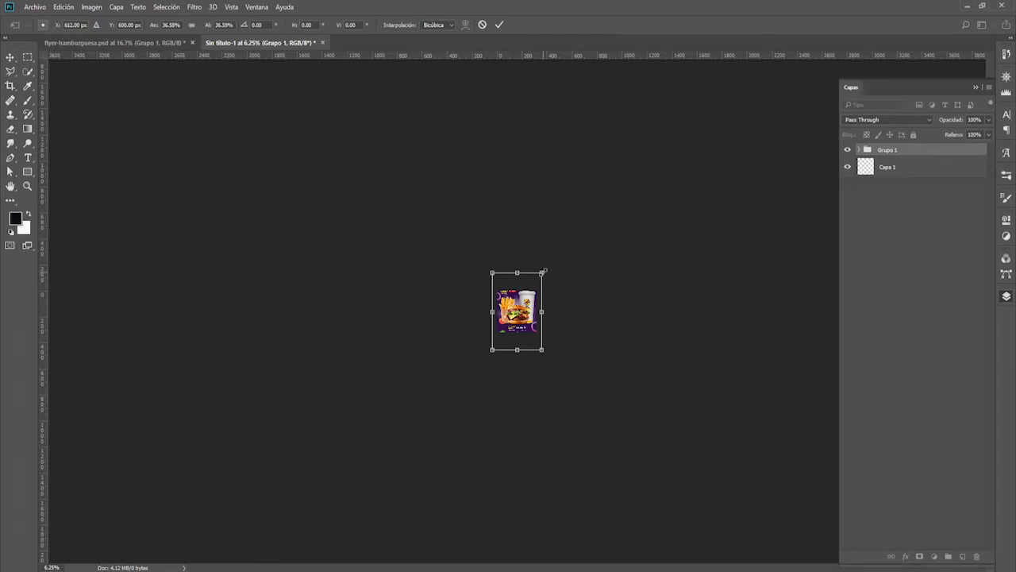
pyautogui.moveTo(543, 272); pyautogui.dragTo(541, 277)
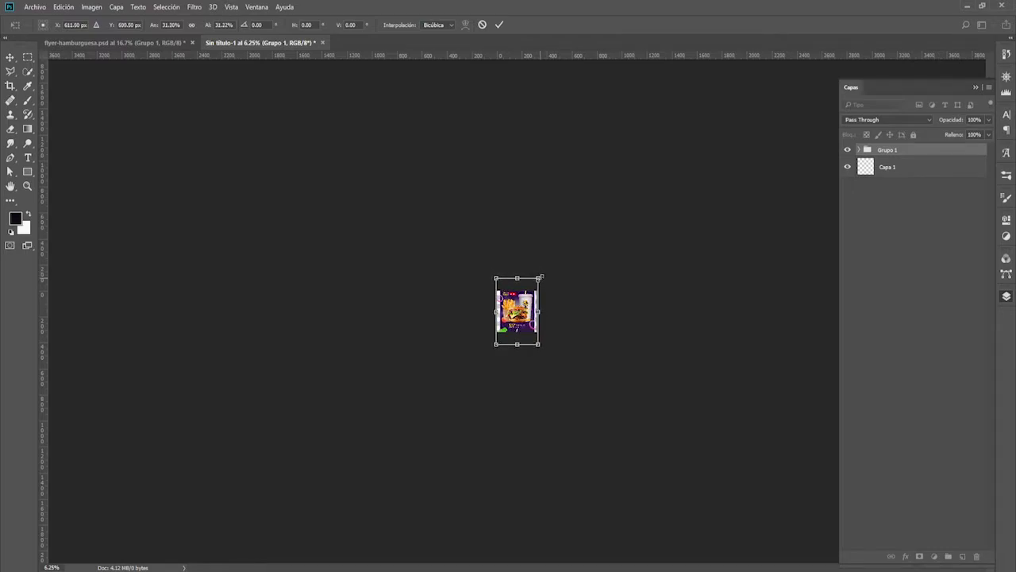
pyautogui.click(499, 25)
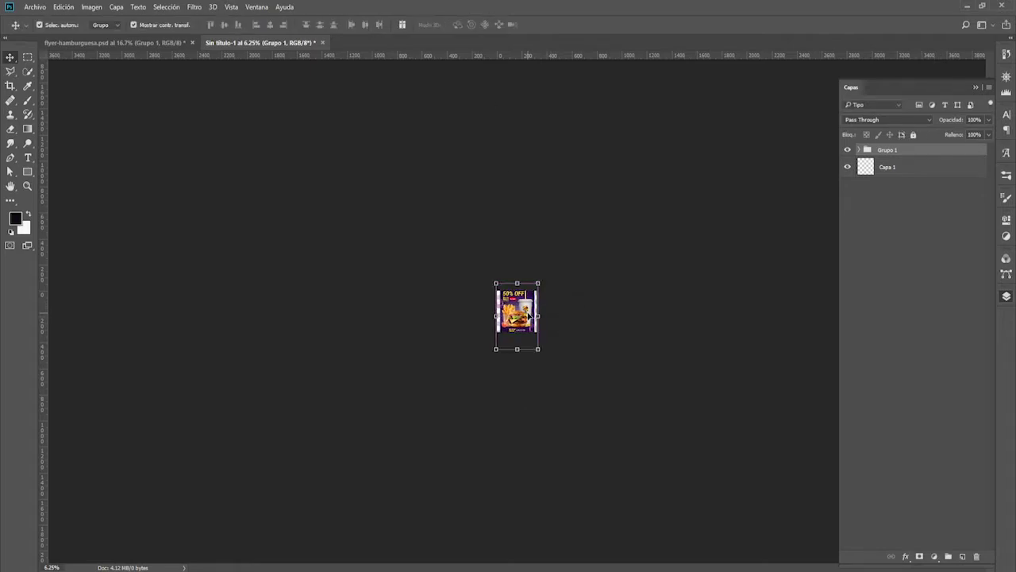
pyautogui.press('z')
pyautogui.moveTo(519, 314); pyautogui.dragTo(549, 298)
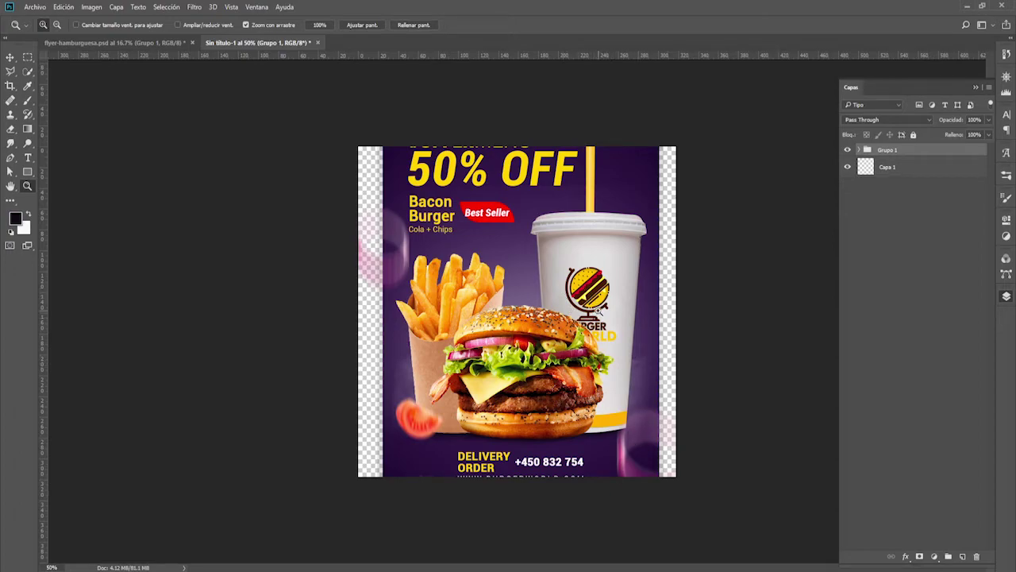
# Ungroup Grupo 1 with Ctrl+Shift+G, then select the Best Seller and DELIVERY ORDER layers
pyautogui.press('v')
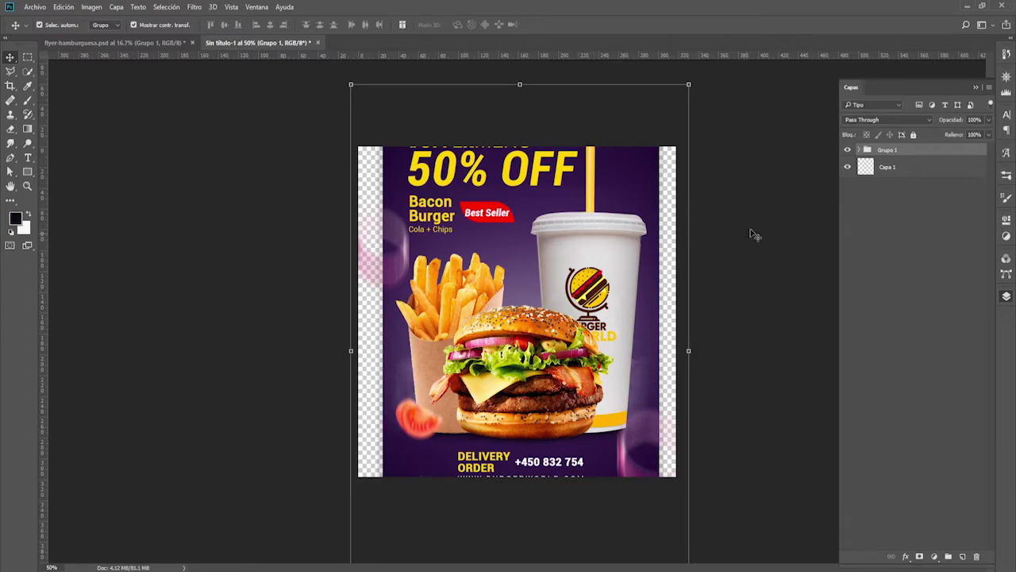
pyautogui.click(861, 151)
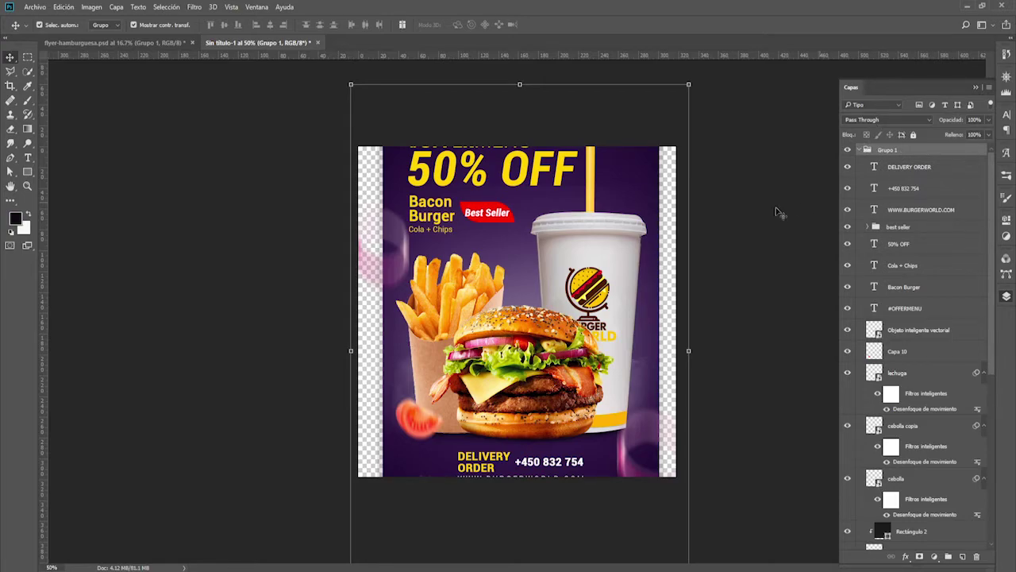
pyautogui.click(748, 213)
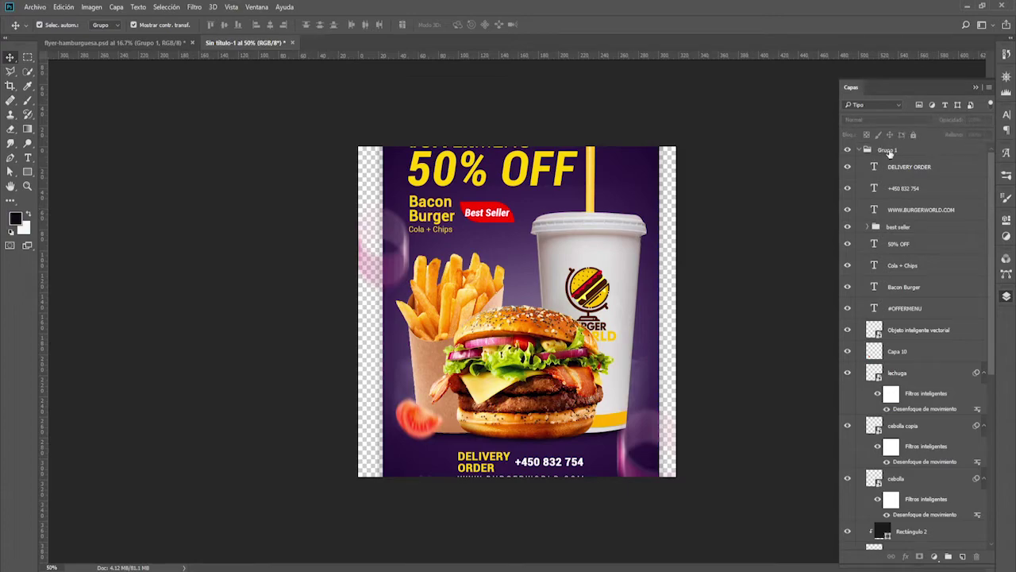
pyautogui.click(894, 150)
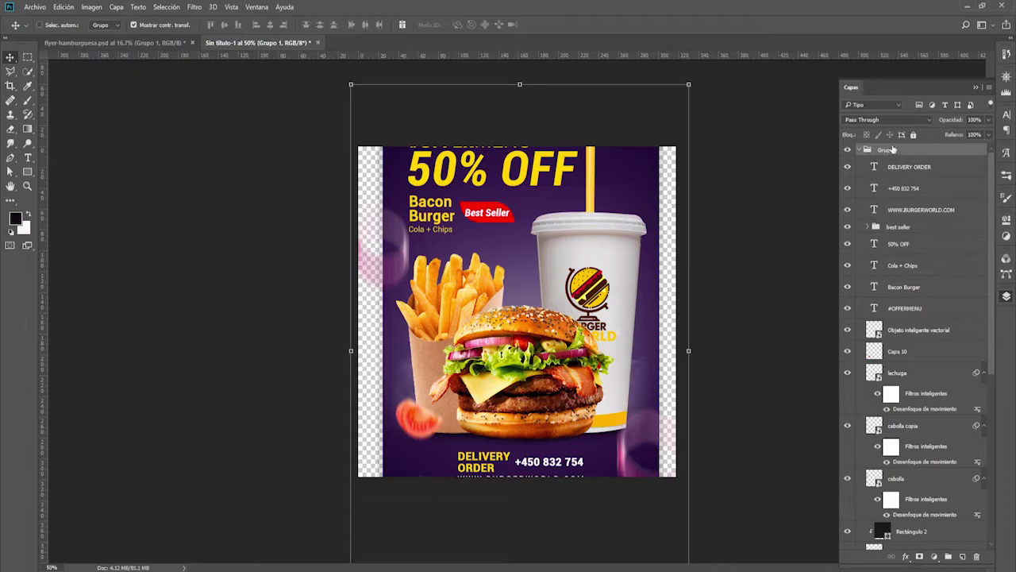
pyautogui.hotkey('ctrl', 'shift', 'g')
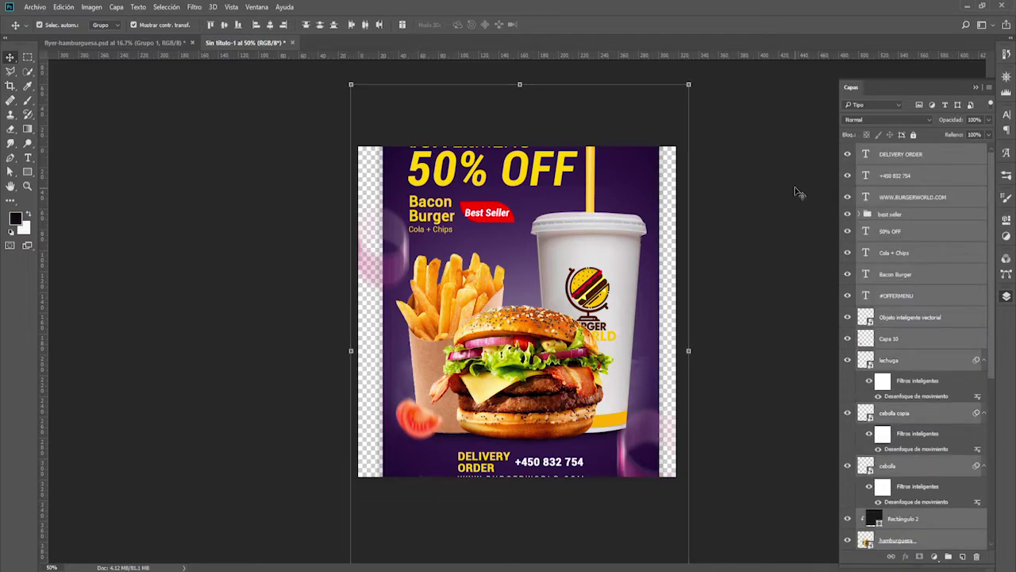
pyautogui.click(798, 191)
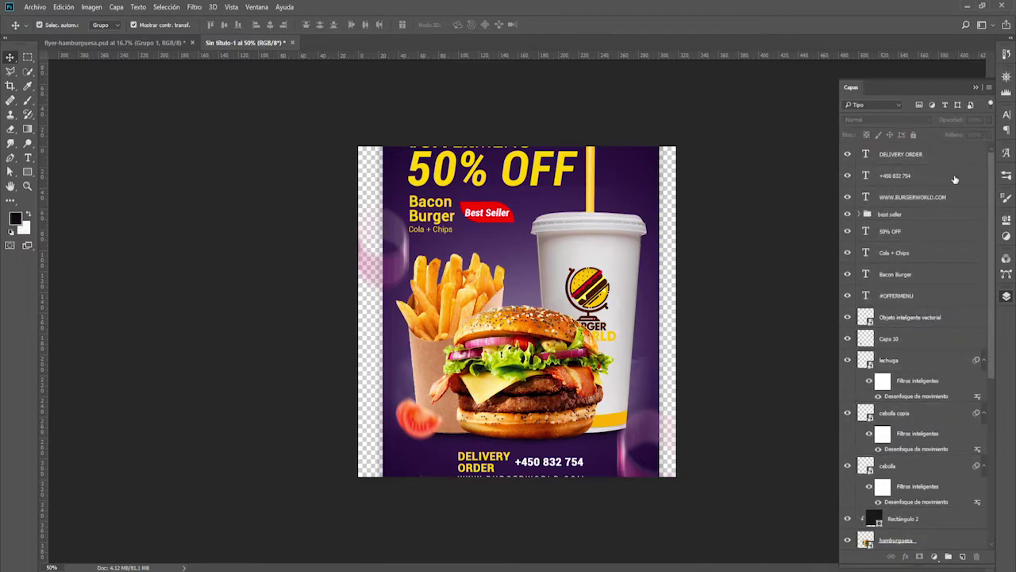
pyautogui.click(922, 216)
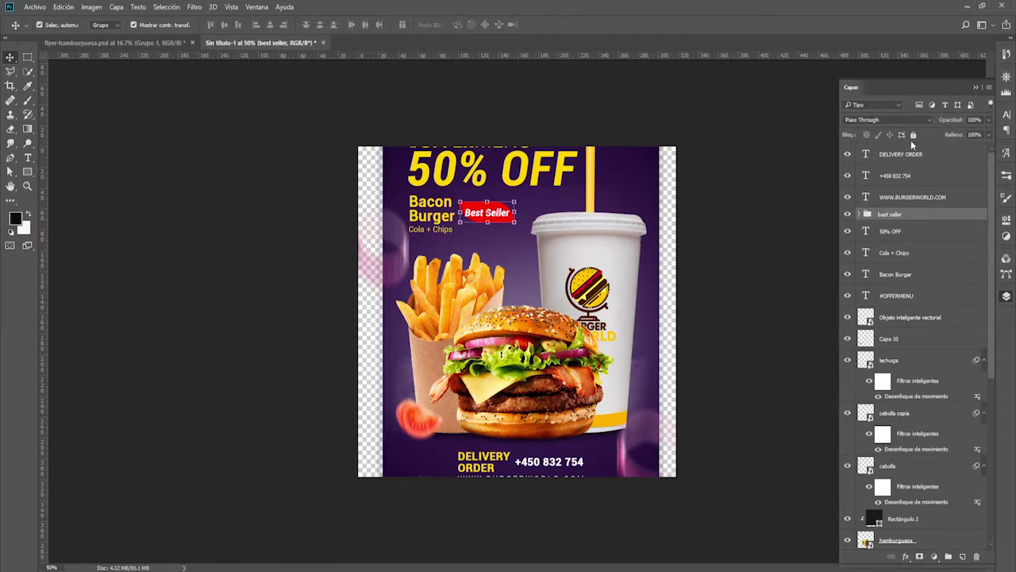
pyautogui.click(934, 160)
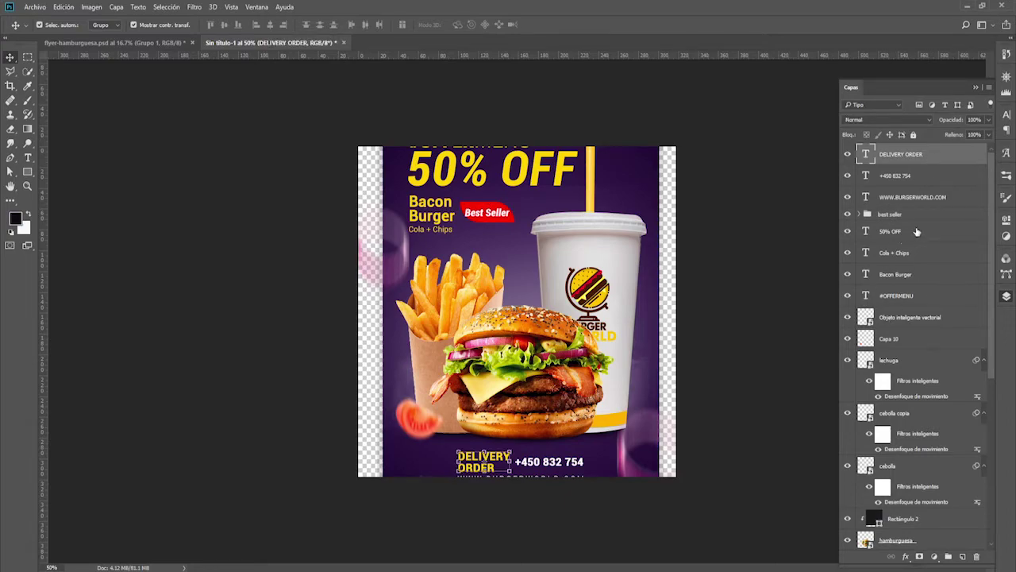
pyautogui.scroll(-3, 934, 394)
# Stretch Rectángulo 1 and Rectángulo 3 to cover the full square canvas and commit
pyautogui.scroll(-3, 918, 357)
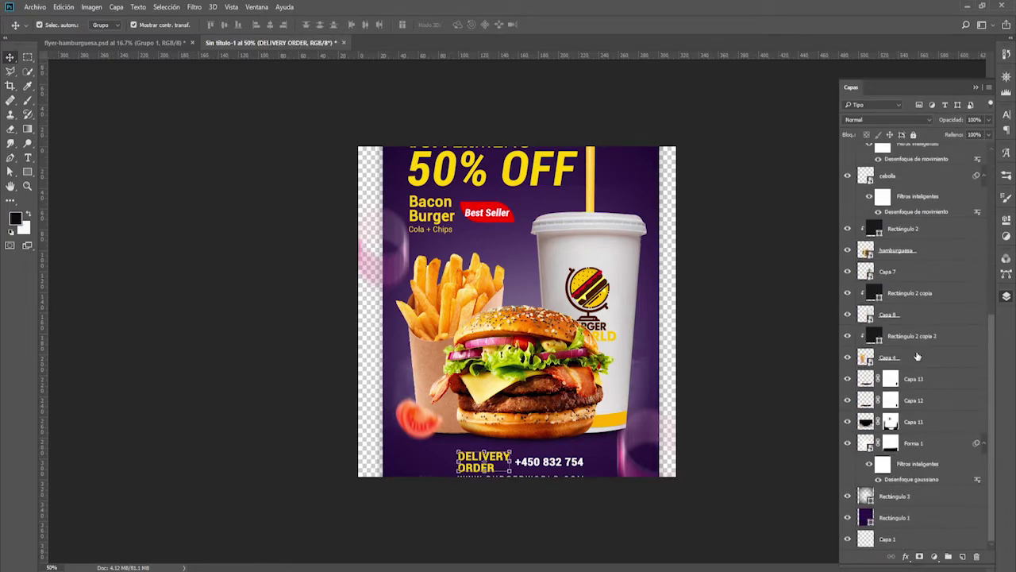
pyautogui.click(931, 518)
pyautogui.keyDown('shift'); pyautogui.click(933, 501); pyautogui.keyUp('shift')
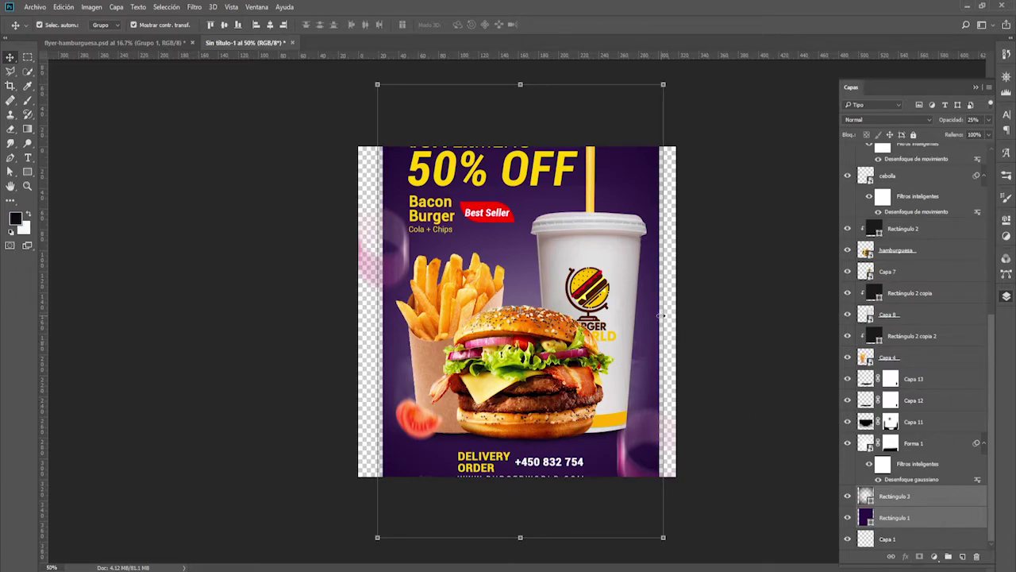
pyautogui.moveTo(662, 315); pyautogui.dragTo(688, 310)
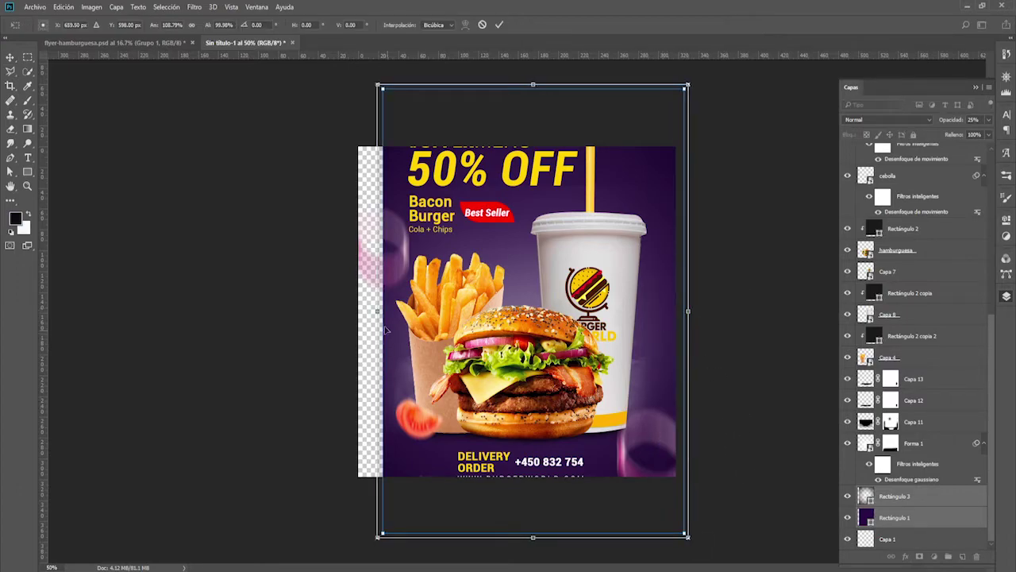
pyautogui.moveTo(378, 313); pyautogui.dragTo(349, 313)
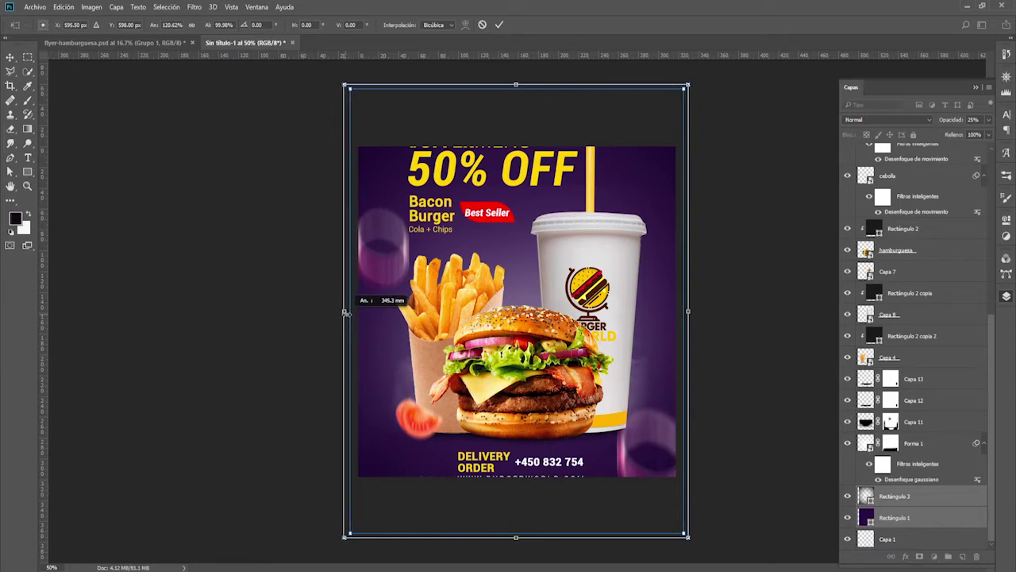
pyautogui.moveTo(517, 84); pyautogui.dragTo(519, 134)
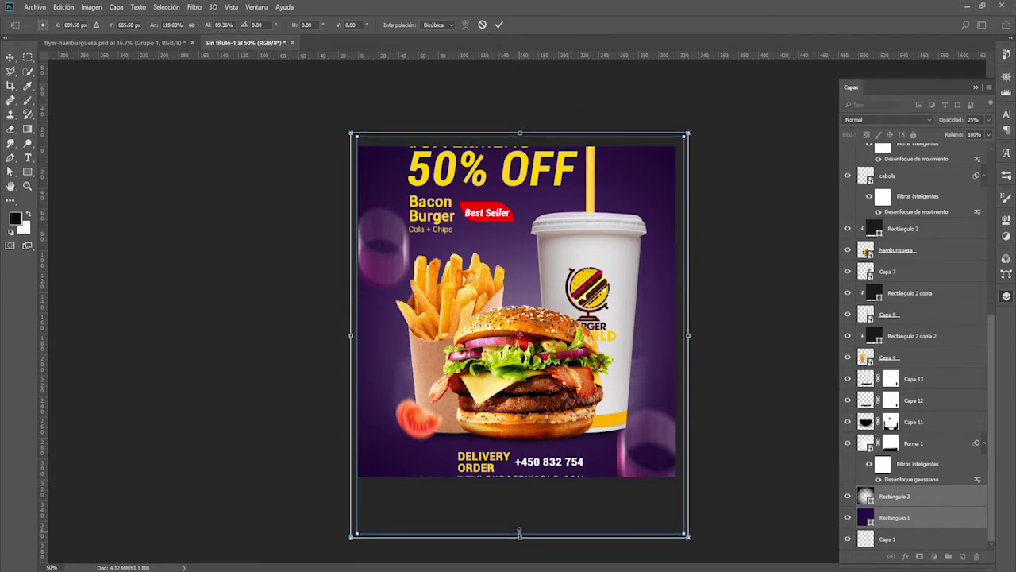
pyautogui.moveTo(520, 532); pyautogui.dragTo(519, 486)
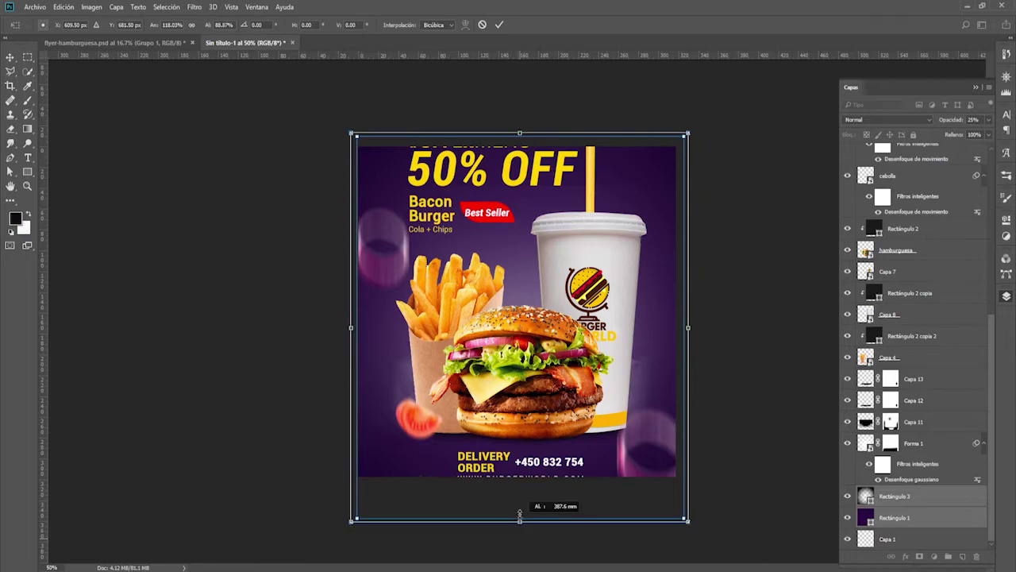
pyautogui.click(502, 24)
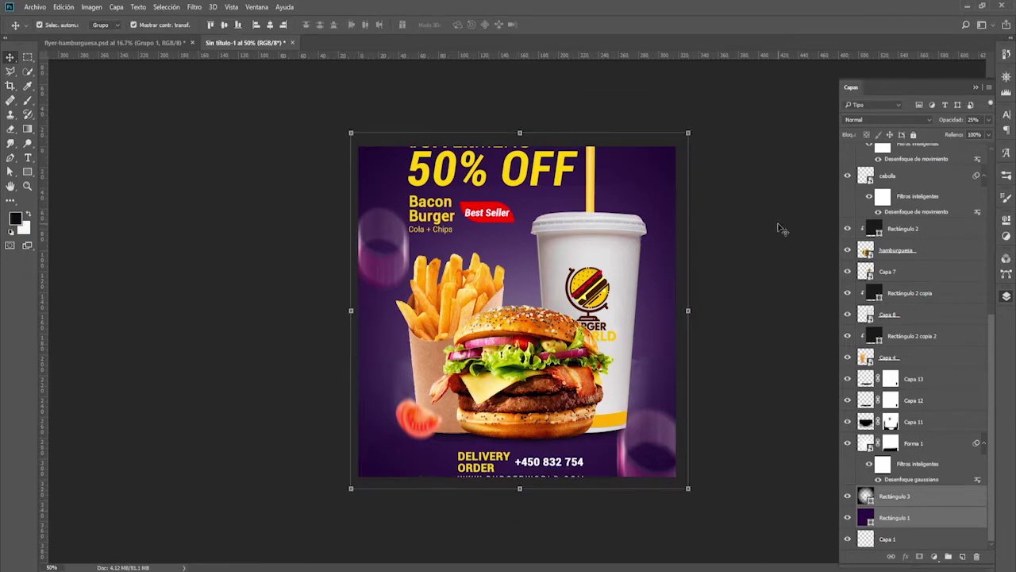
pyautogui.click(736, 248)
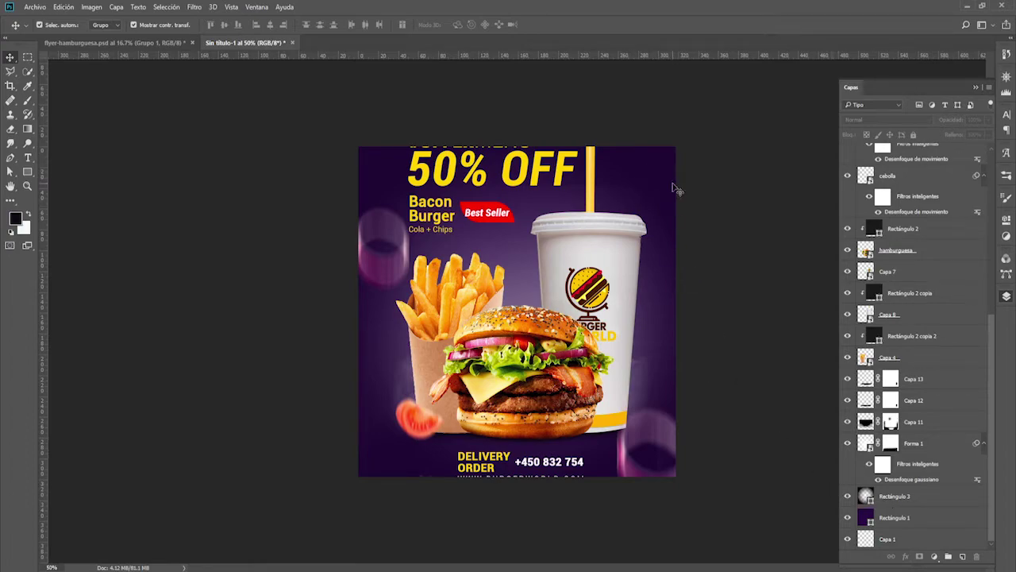
# Lower Forma 1's Desenfoque gaussiano radius from 141.7 to about 22 pixels
pyautogui.click(918, 496)
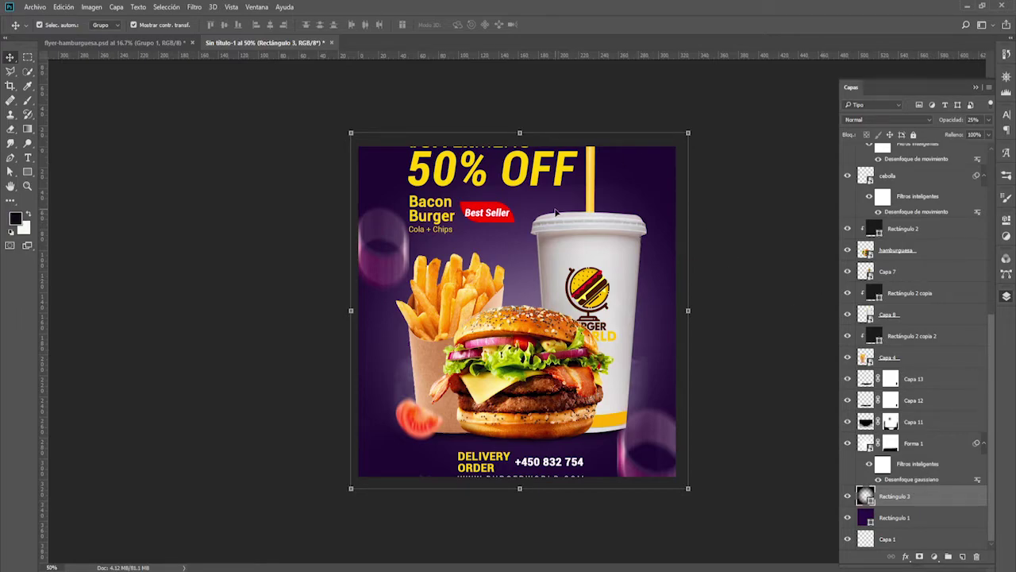
pyautogui.click(933, 451)
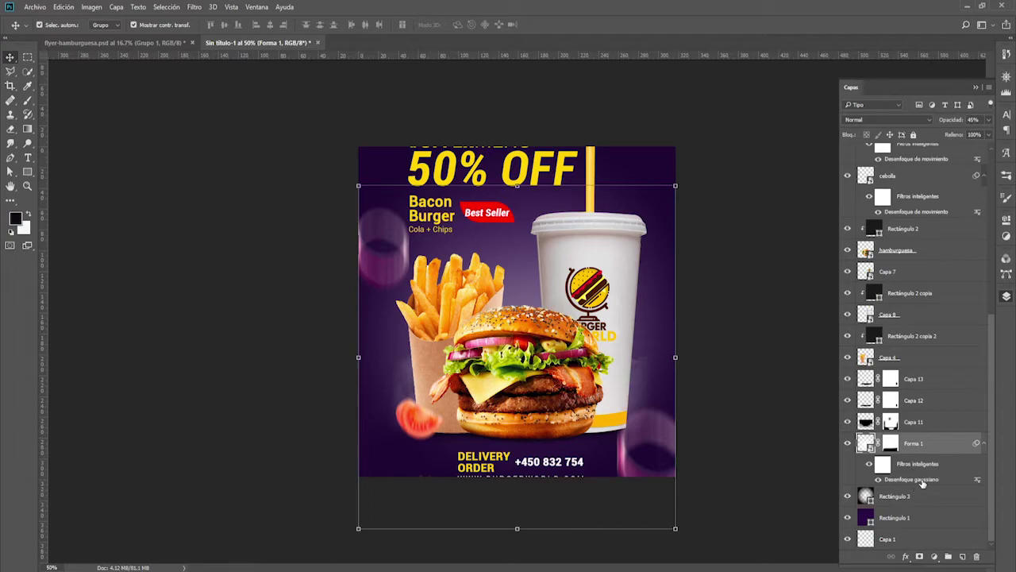
pyautogui.doubleClick(921, 480)
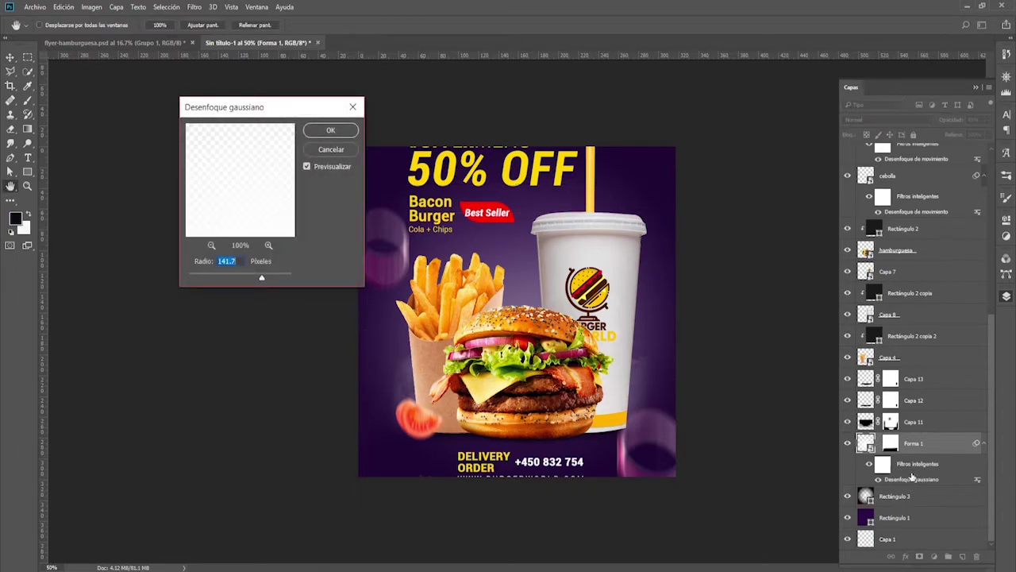
pyautogui.moveTo(258, 280); pyautogui.dragTo(239, 280)
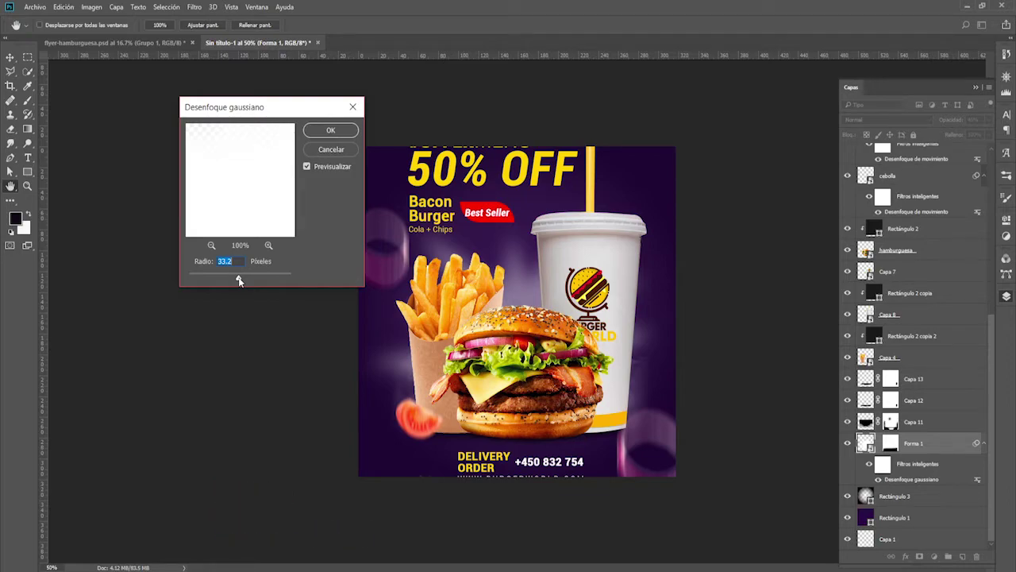
pyautogui.moveTo(239, 280); pyautogui.dragTo(235, 280)
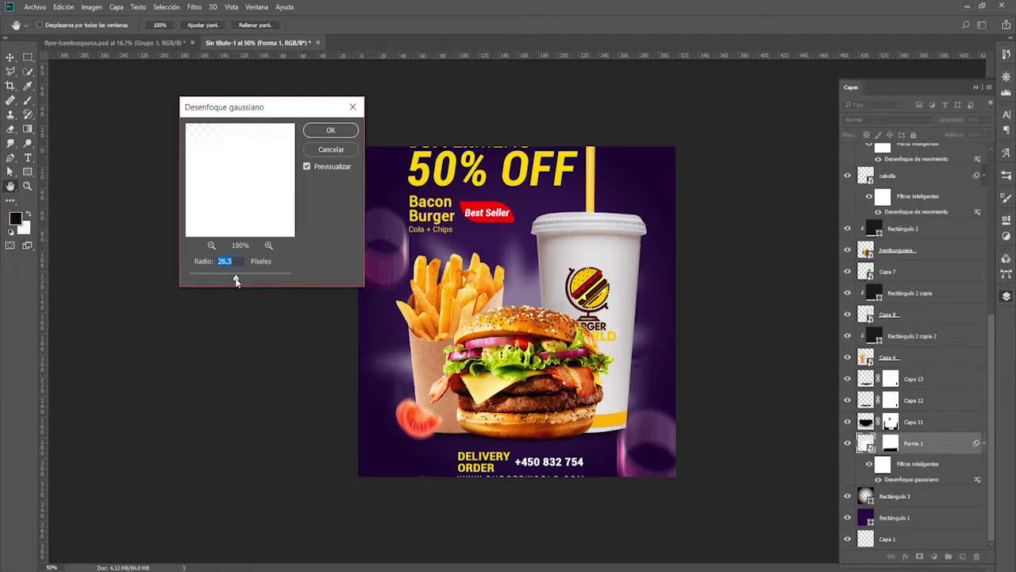
pyautogui.moveTo(236, 280); pyautogui.dragTo(235, 280)
# Confirm the blur, then scale Capa 11 to about 118% and move it up 9 mm
pyautogui.click(330, 130)
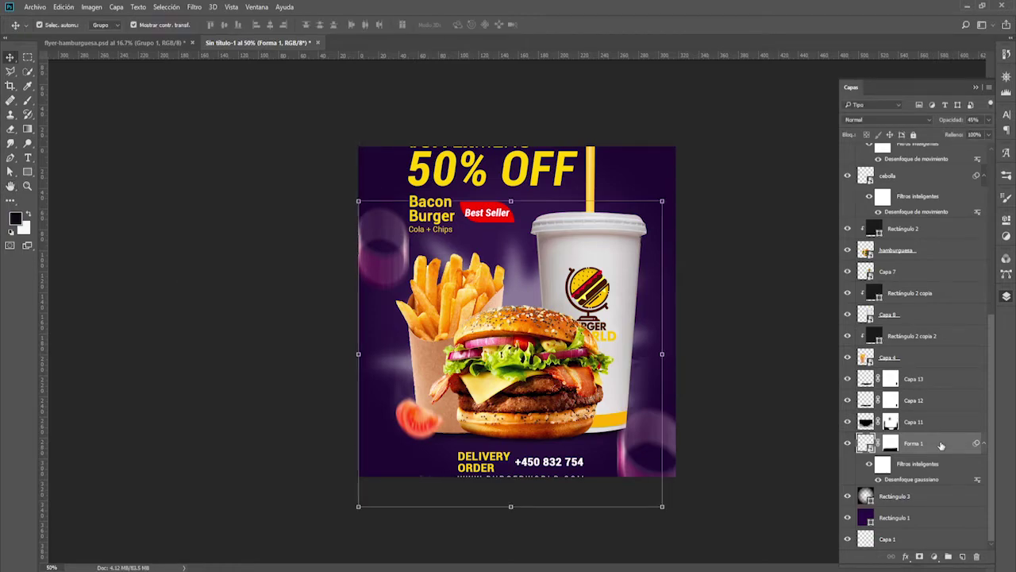
pyautogui.click(921, 425)
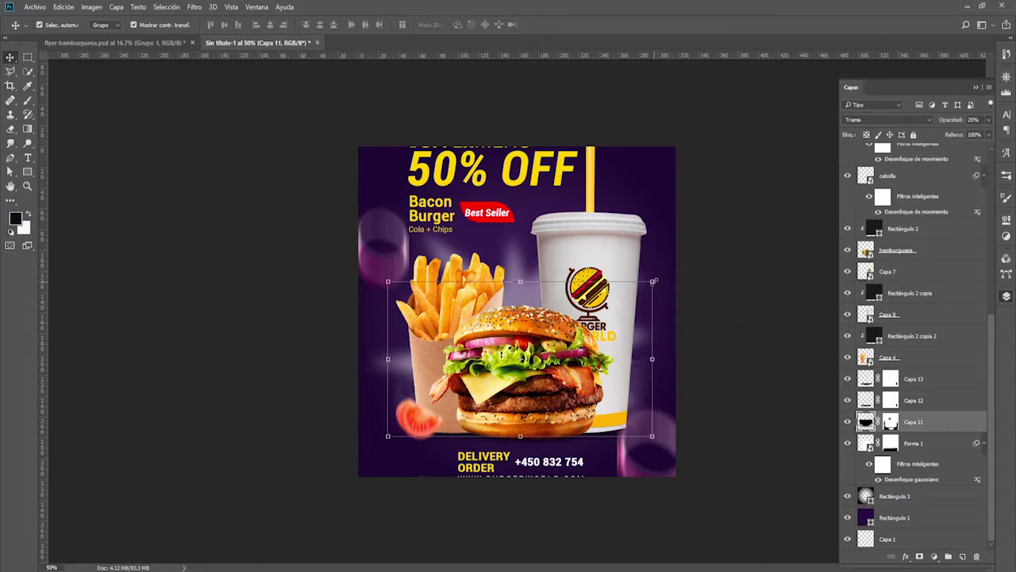
pyautogui.click(652, 281)
pyautogui.moveTo(652, 281); pyautogui.dragTo(673, 270)
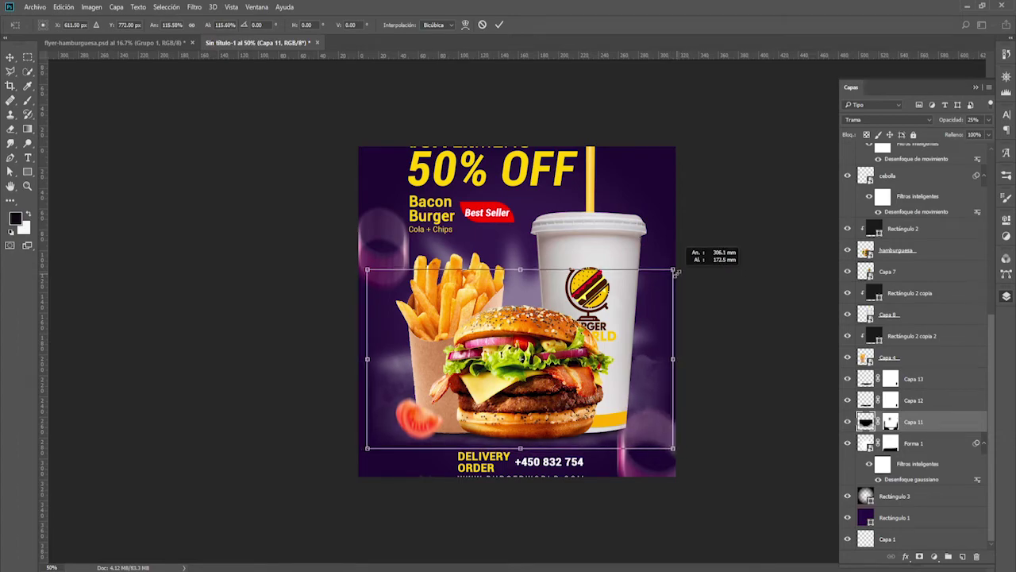
pyautogui.press('Return')
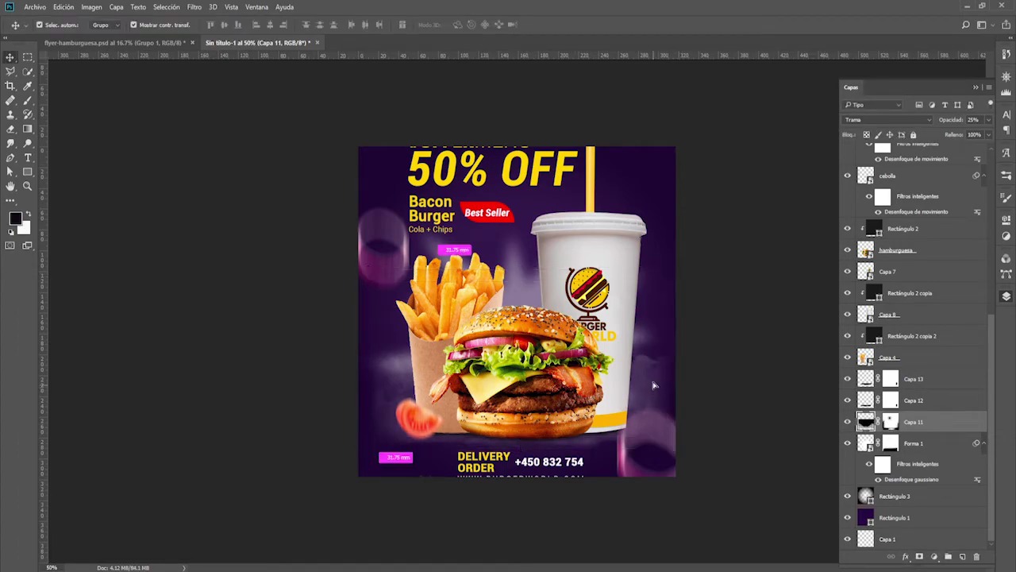
pyautogui.moveTo(653, 391); pyautogui.dragTo(654, 380)
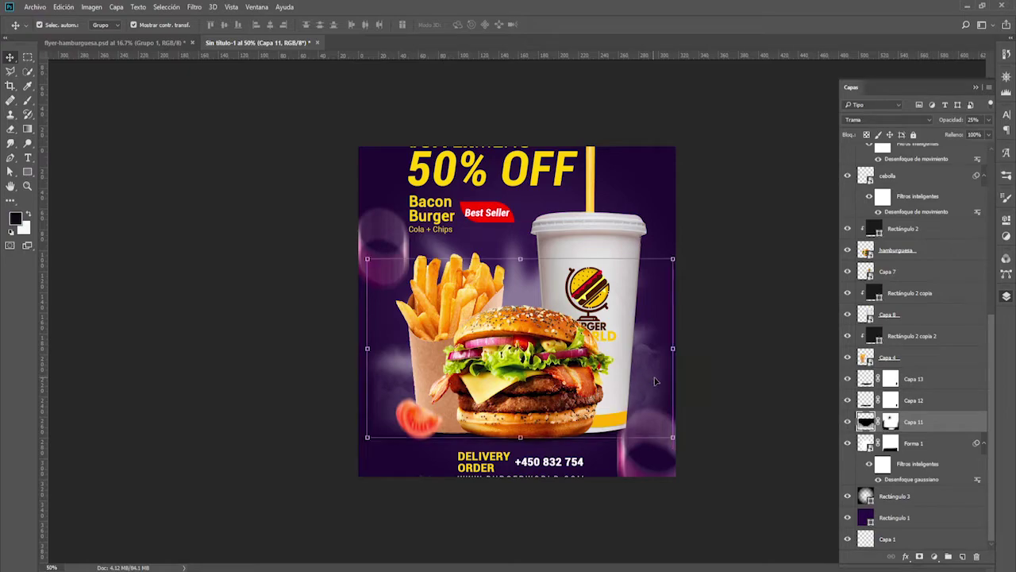
# Paint black on the Capa 11 and Forma 1 masks to hide the purple glow beside the cup
pyautogui.click(889, 422)
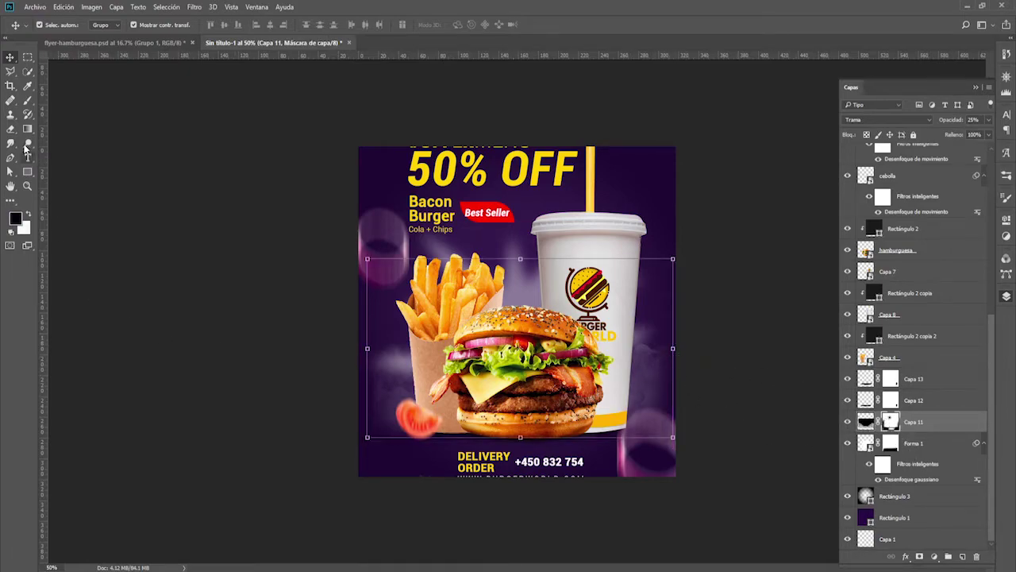
pyautogui.click(27, 100)
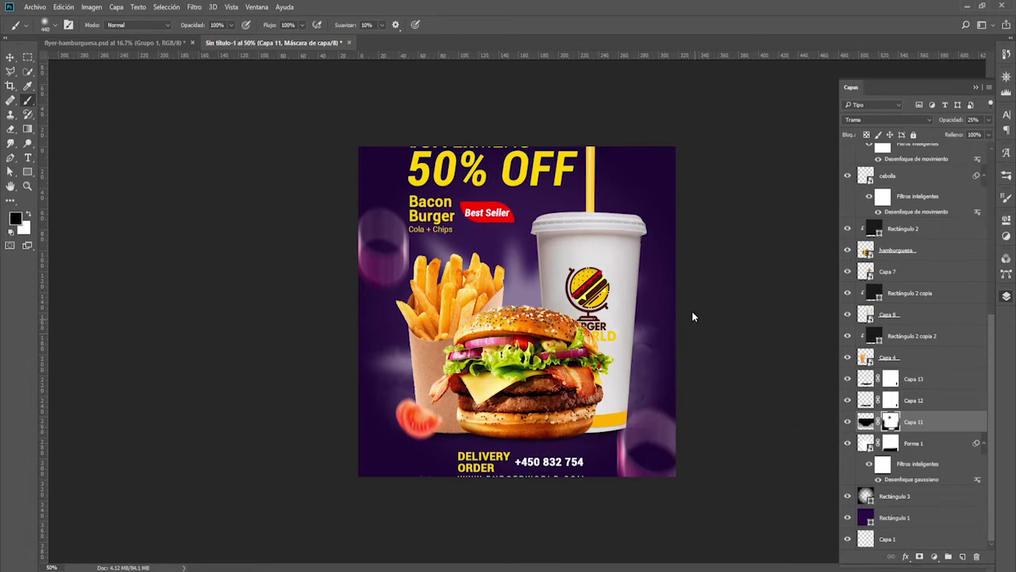
pyautogui.press('v')
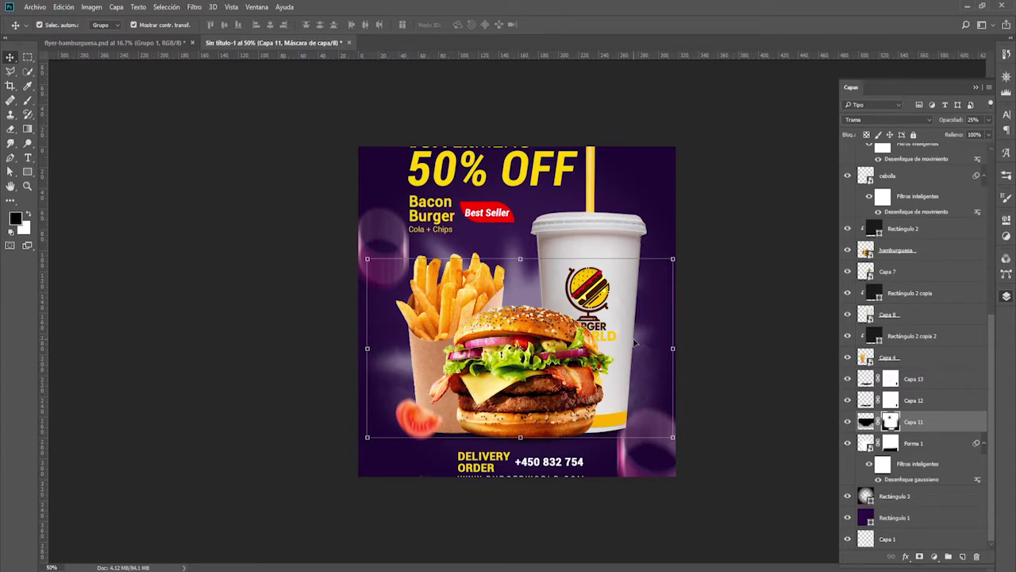
pyautogui.click(892, 442)
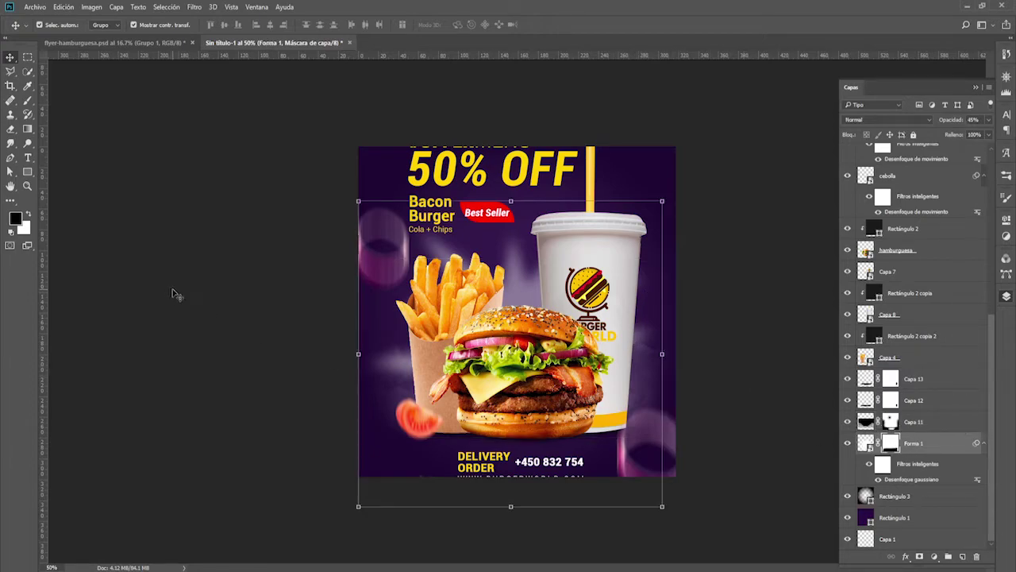
pyautogui.click(29, 101)
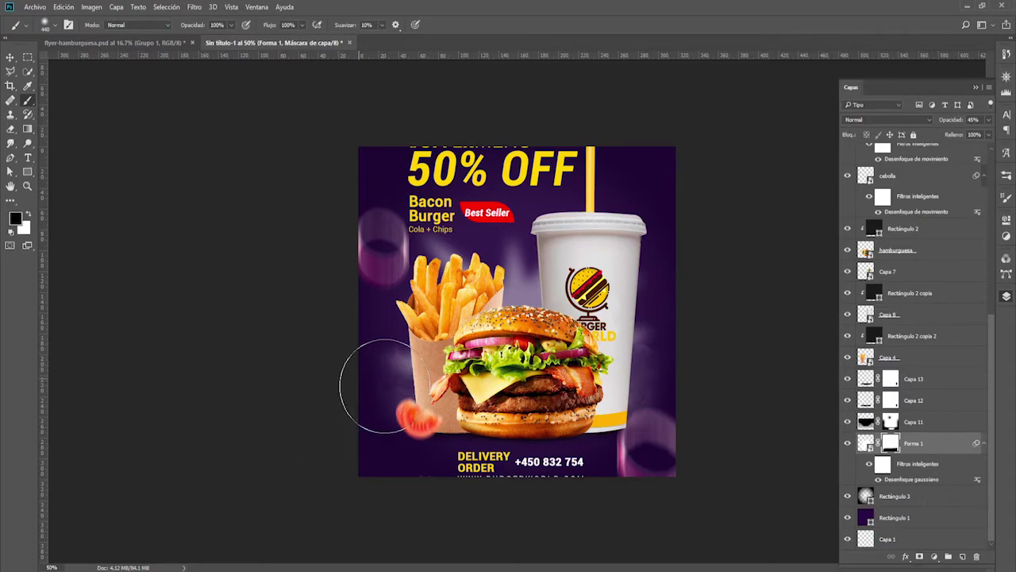
pyautogui.moveTo(694, 397); pyautogui.dragTo(678, 361)
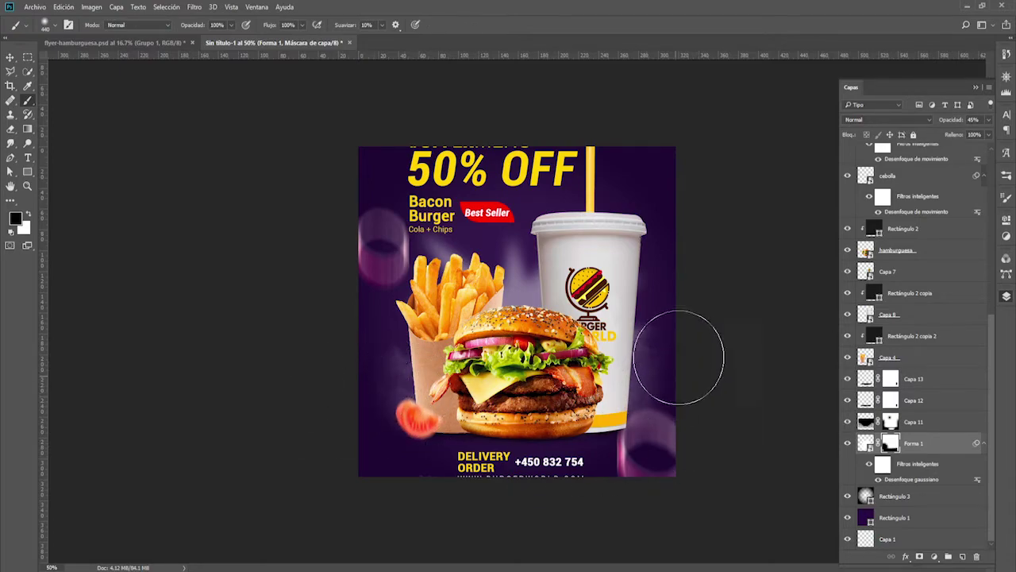
pyautogui.moveTo(681, 426); pyautogui.dragTo(628, 374)
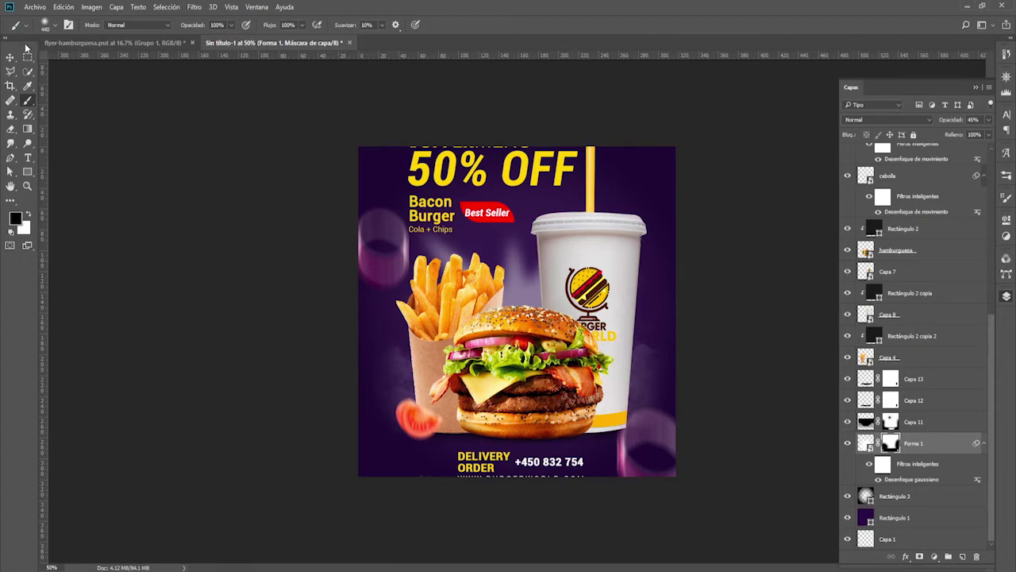
# Set Forma 1's opacity to 55%
pyautogui.click(11, 58)
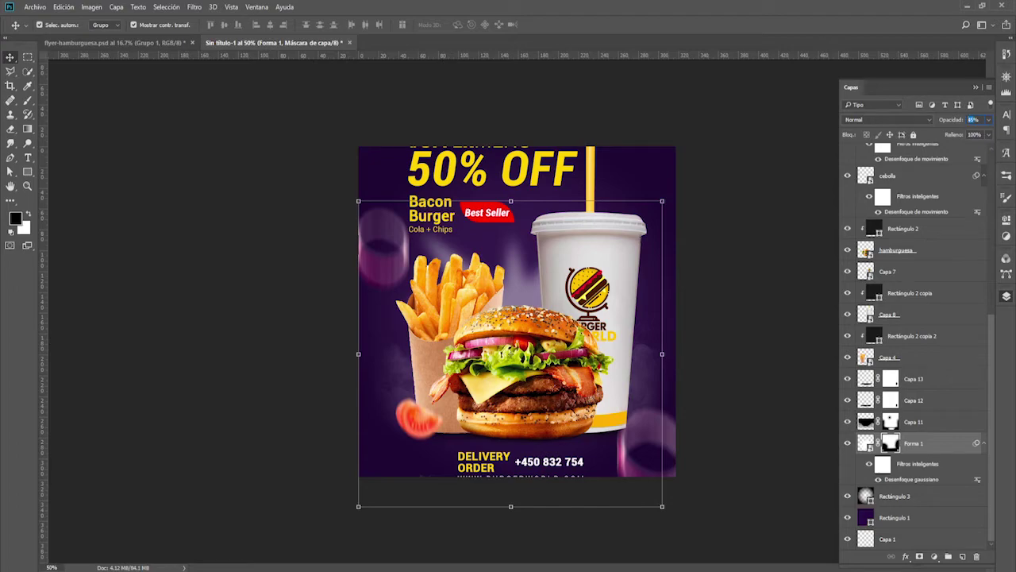
pyautogui.write('55')
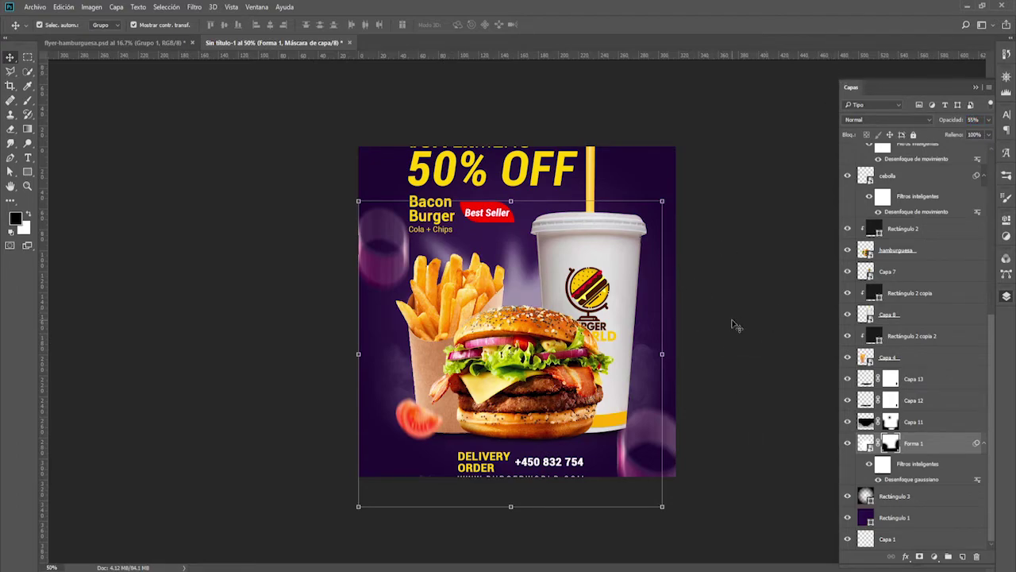
pyautogui.click(709, 346)
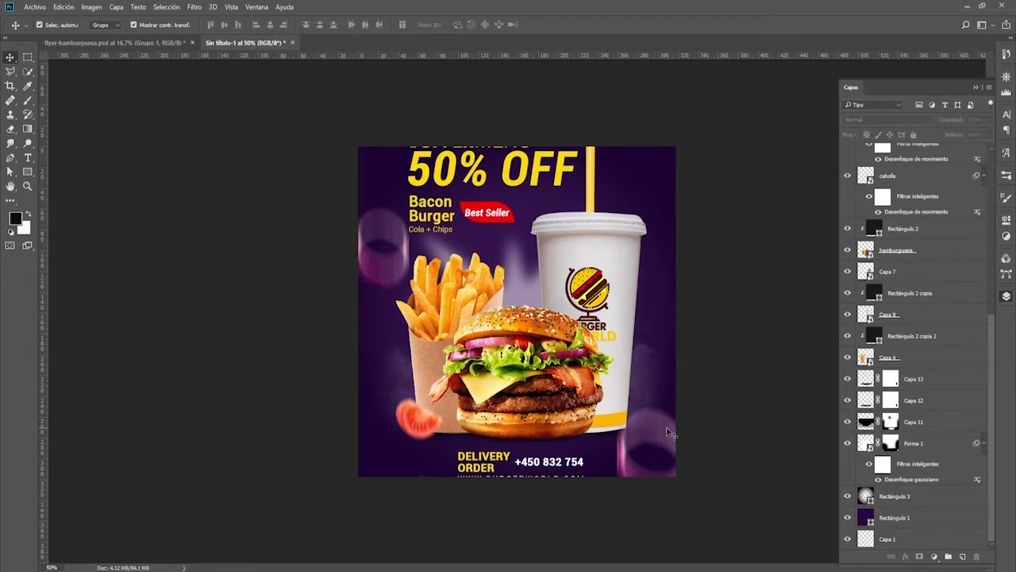
# Duplicate the onion ring as cebolla copia and reduce the motion blurs to 47 and 35 px
pyautogui.moveTo(667, 433); pyautogui.dragTo(670, 394)
pyautogui.moveTo(389, 282); pyautogui.dragTo(365, 283)
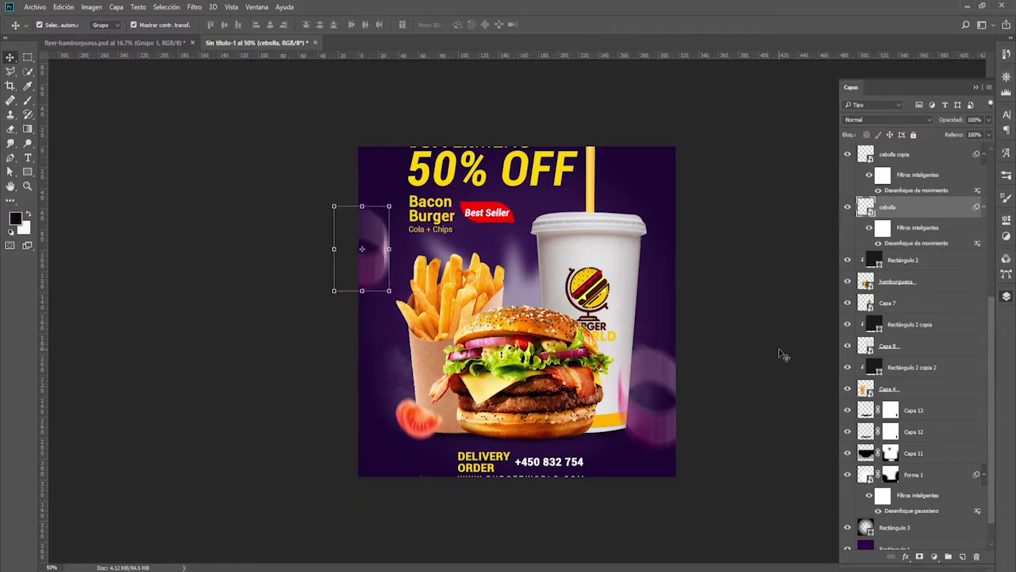
pyautogui.doubleClick(937, 244)
pyautogui.moveTo(648, 307); pyautogui.dragTo(635, 308)
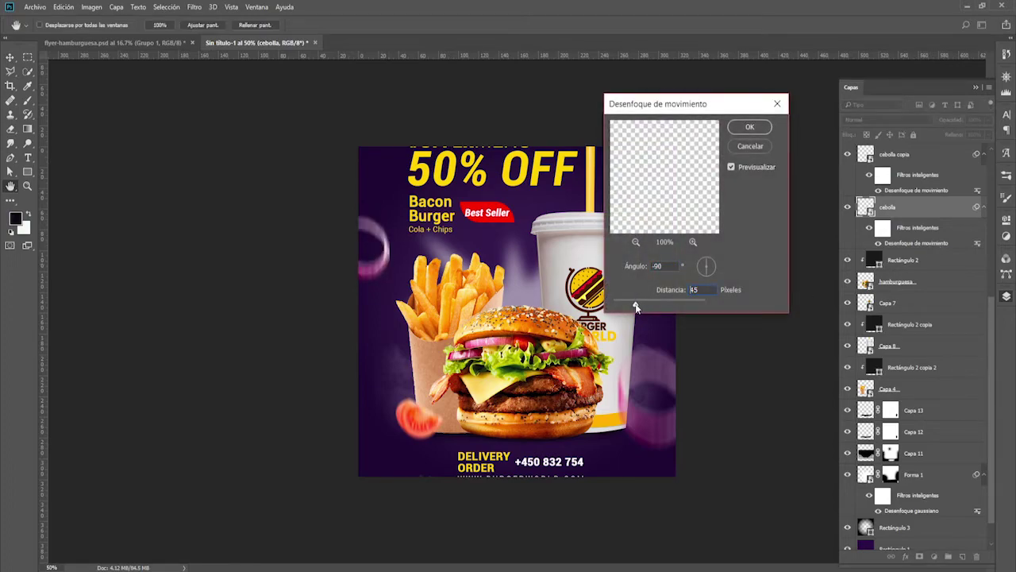
pyautogui.click(749, 128)
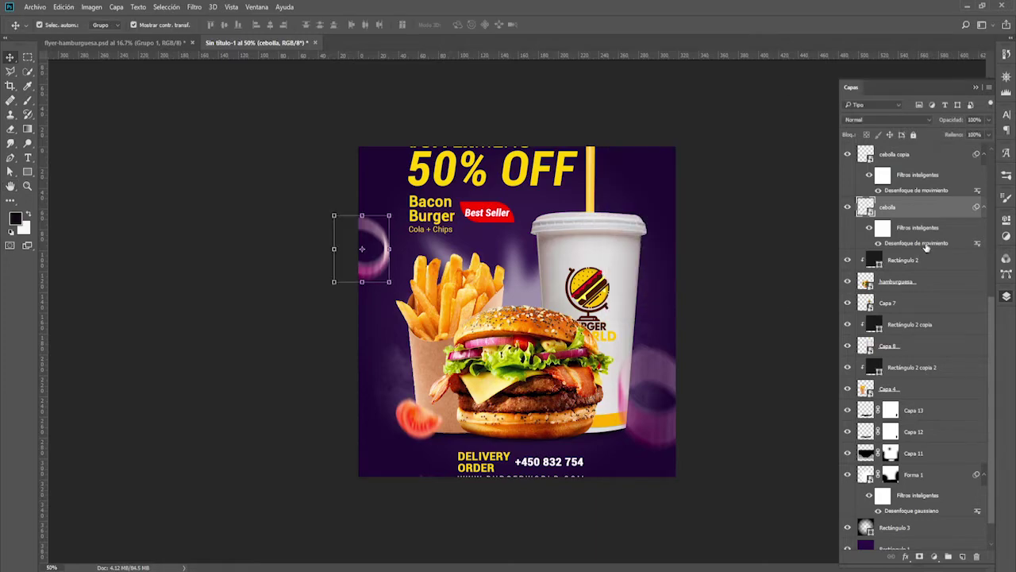
pyautogui.doubleClick(921, 190)
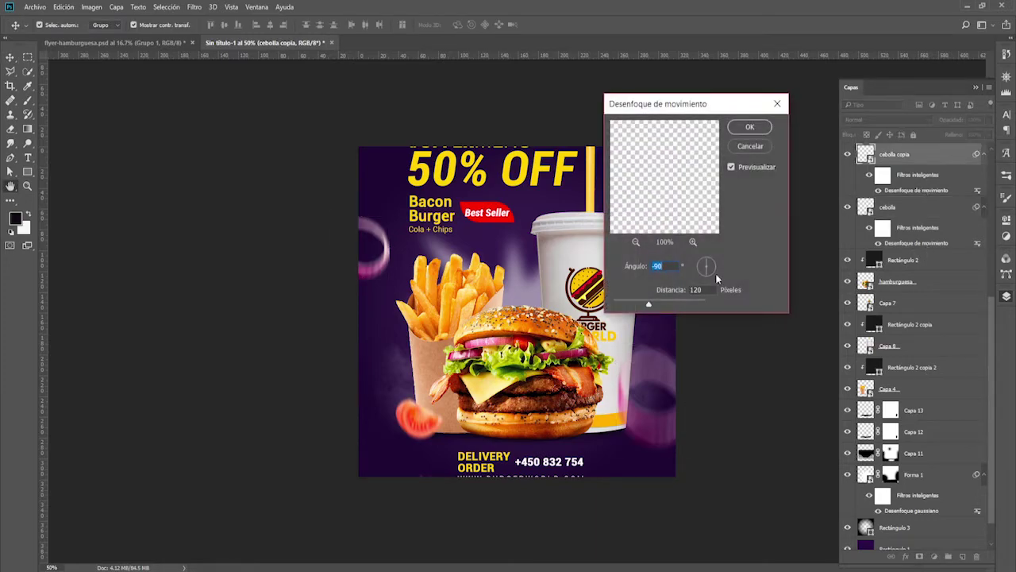
pyautogui.moveTo(644, 308); pyautogui.dragTo(631, 308)
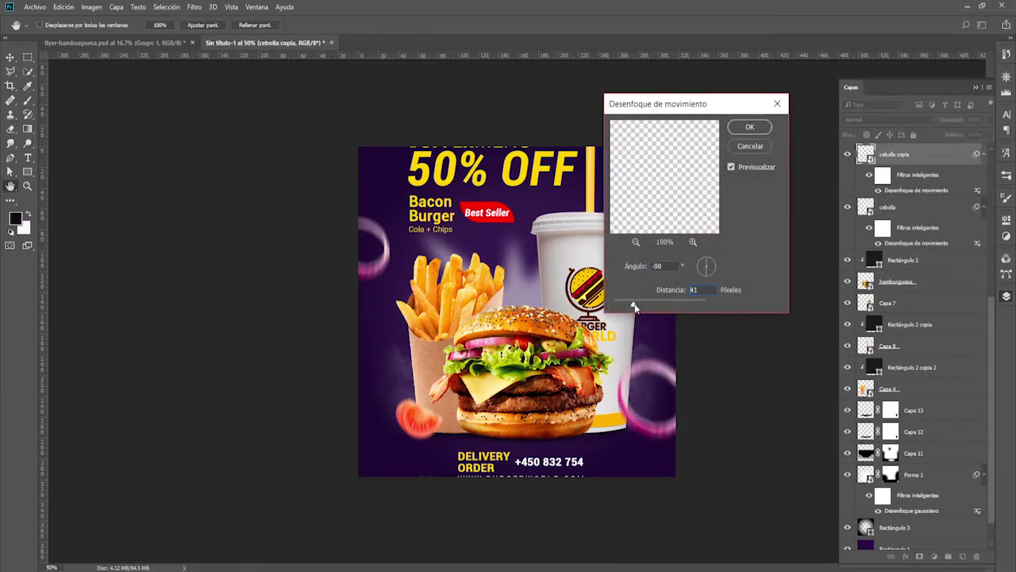
pyautogui.click(746, 129)
pyautogui.press('v')
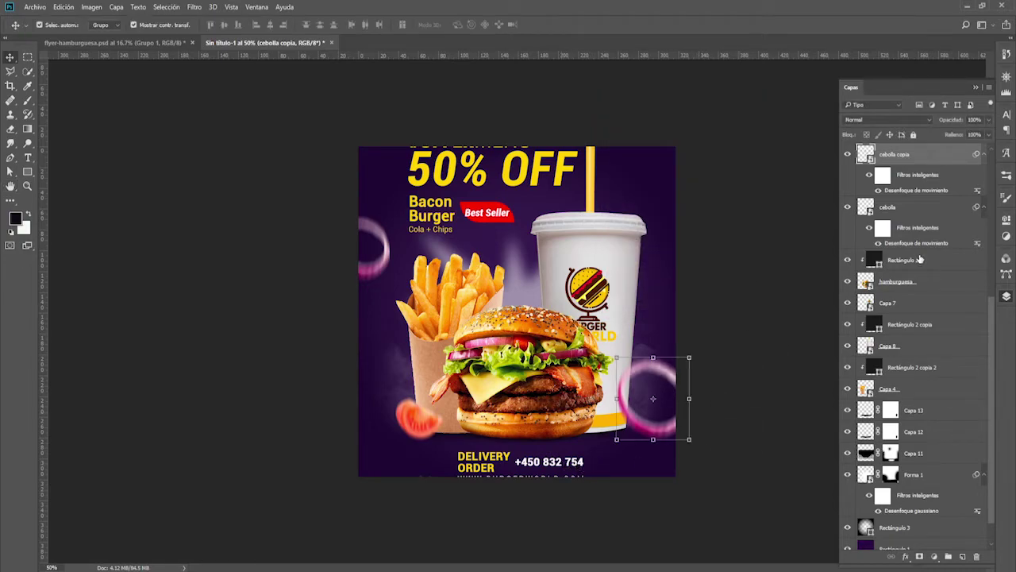
# Nudge the lechuga layer up and left into the flyer's bottom-left corner
pyautogui.scroll(3, 919, 260)
pyautogui.scroll(2, 919, 260)
pyautogui.click(898, 252)
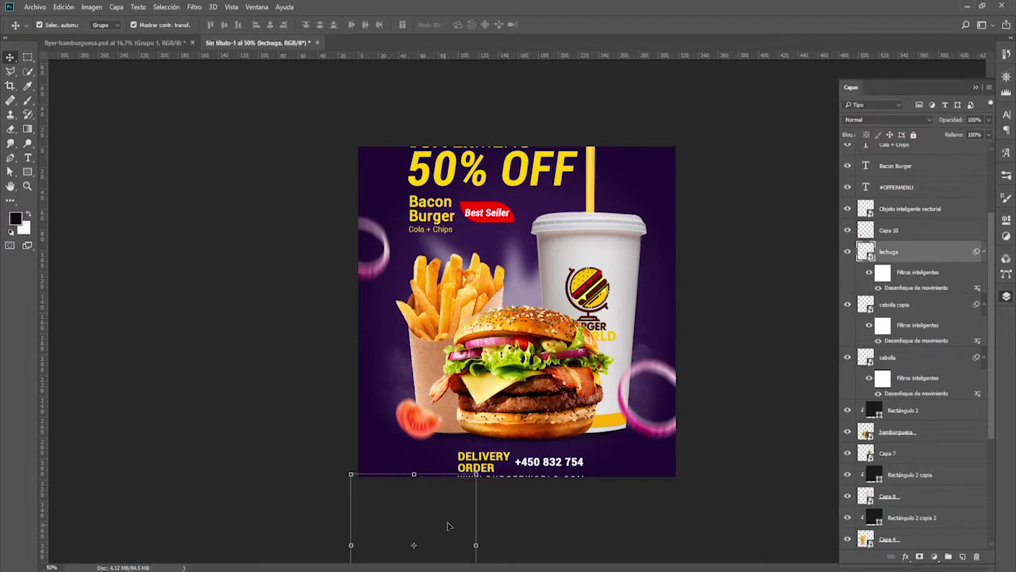
pyautogui.hotkey('shift', 'Up')
pyautogui.hotkey('shift', 'Up')
pyautogui.hotkey('shift', 'Up')
pyautogui.hotkey('shift', 'Up')
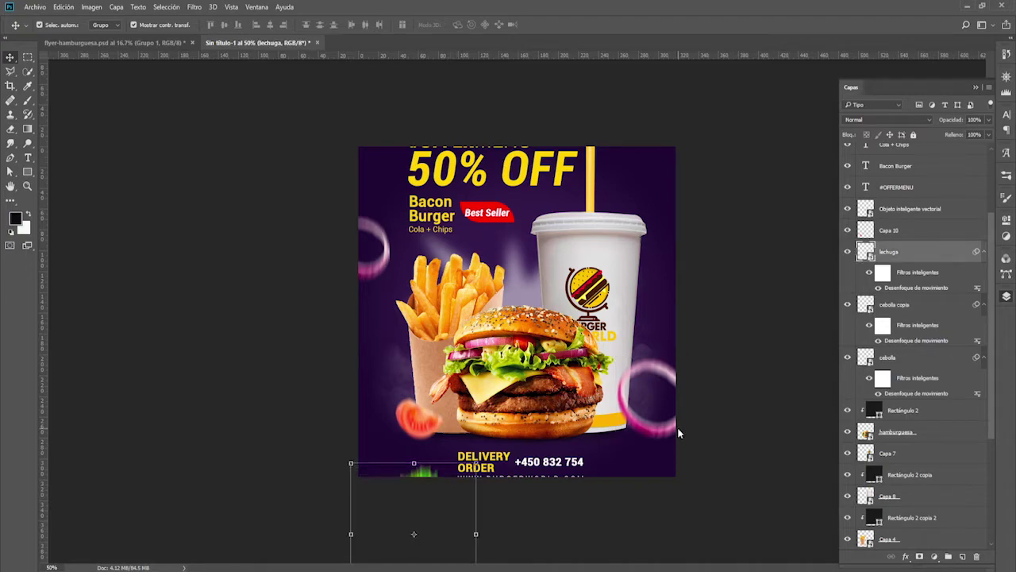
pyautogui.hotkey('shift', 'Up')
pyautogui.hotkey('shift', 'Up')
pyautogui.hotkey('shift', 'Up')
pyautogui.hotkey('shift', 'Up')
pyautogui.hotkey('shift', 'Up')
pyautogui.hotkey('shift', 'Up')
pyautogui.hotkey('shift', 'Left')
pyautogui.hotkey('shift', 'Left')
pyautogui.hotkey('shift', 'Left')
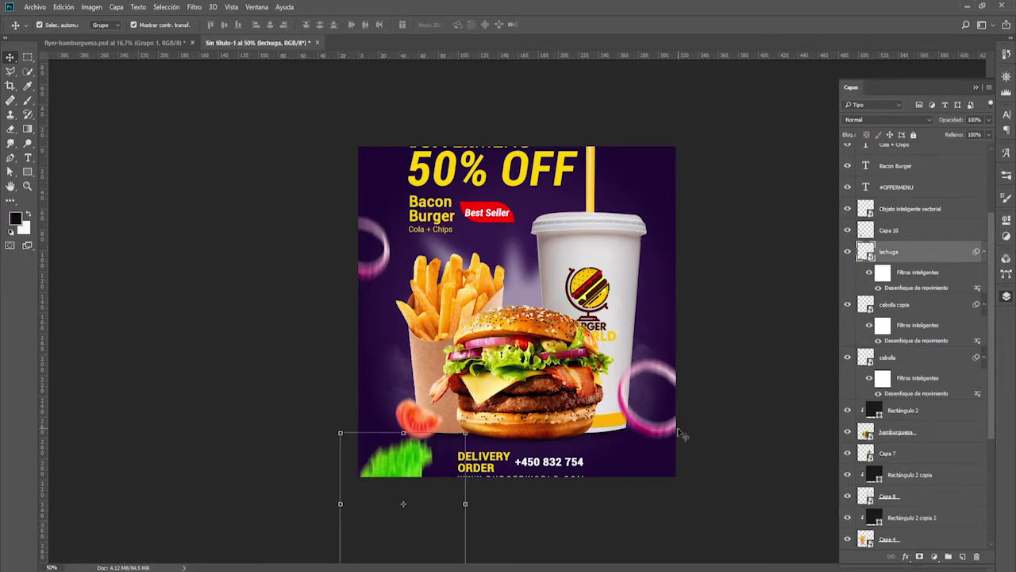
pyautogui.hotkey('shift', 'Left')
pyautogui.hotkey('shift', 'Left')
pyautogui.hotkey('shift', 'Left')
pyautogui.hotkey('shift', 'Left')
pyautogui.hotkey('shift', 'Down')
pyautogui.hotkey('shift', 'Left')
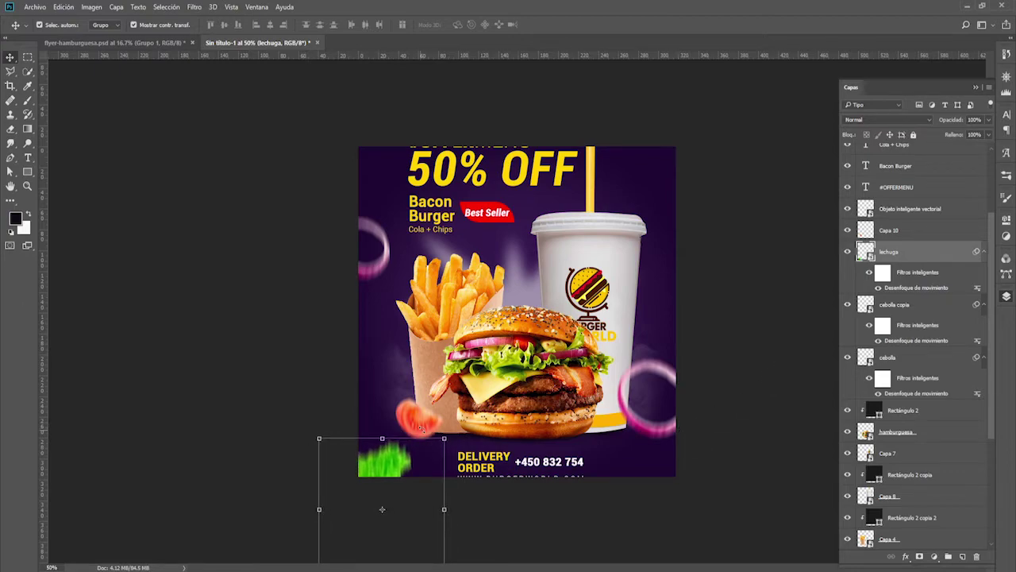
# Drag the blurred tomato (Capa 10) up-left beside the fries, then select Rectángulo 2
pyautogui.click(427, 428)
pyautogui.moveTo(431, 427); pyautogui.dragTo(411, 393)
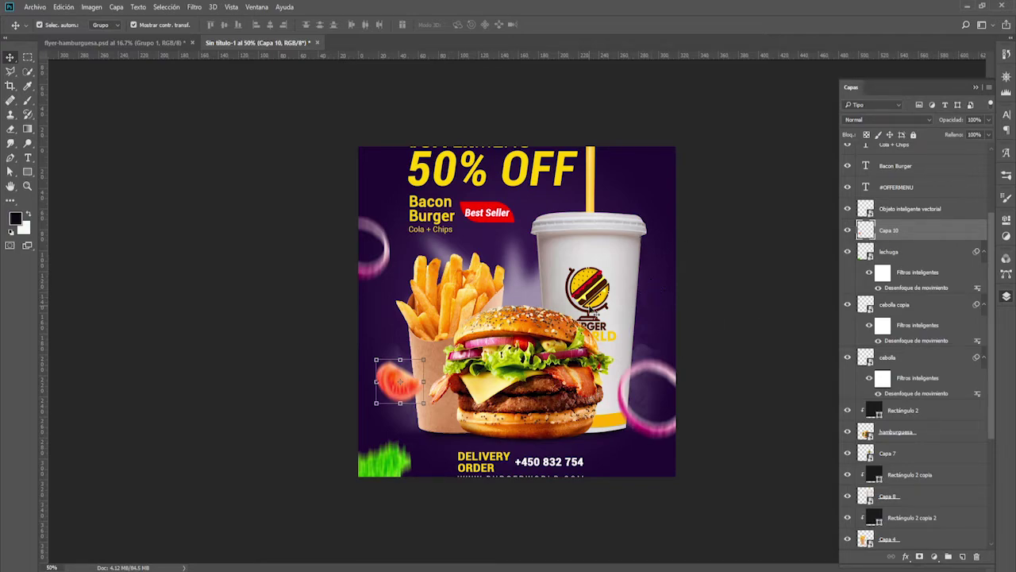
pyautogui.click(858, 453)
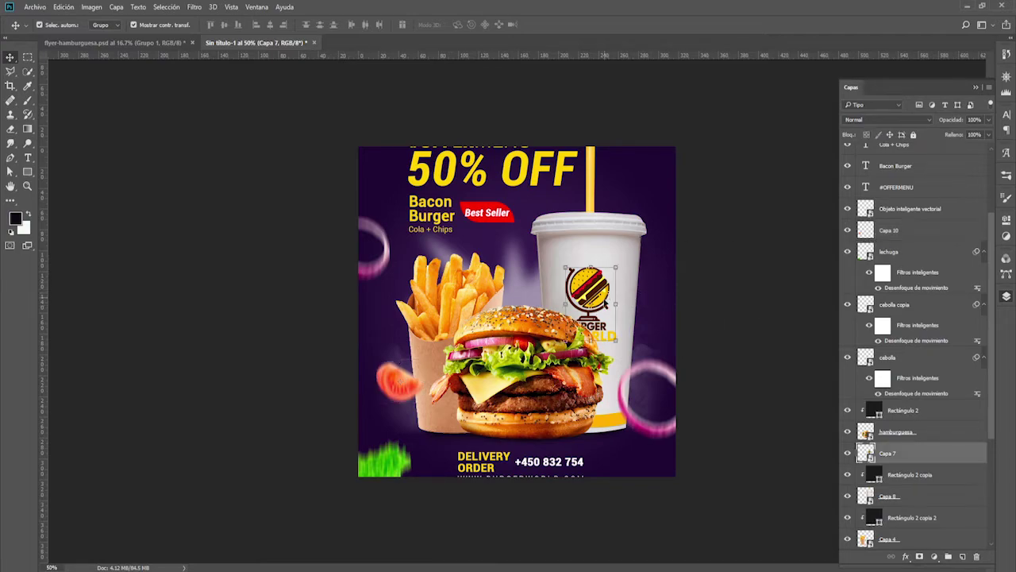
pyautogui.click(935, 411)
pyautogui.scroll(-2, 935, 412)
pyautogui.scroll(-3, 936, 412)
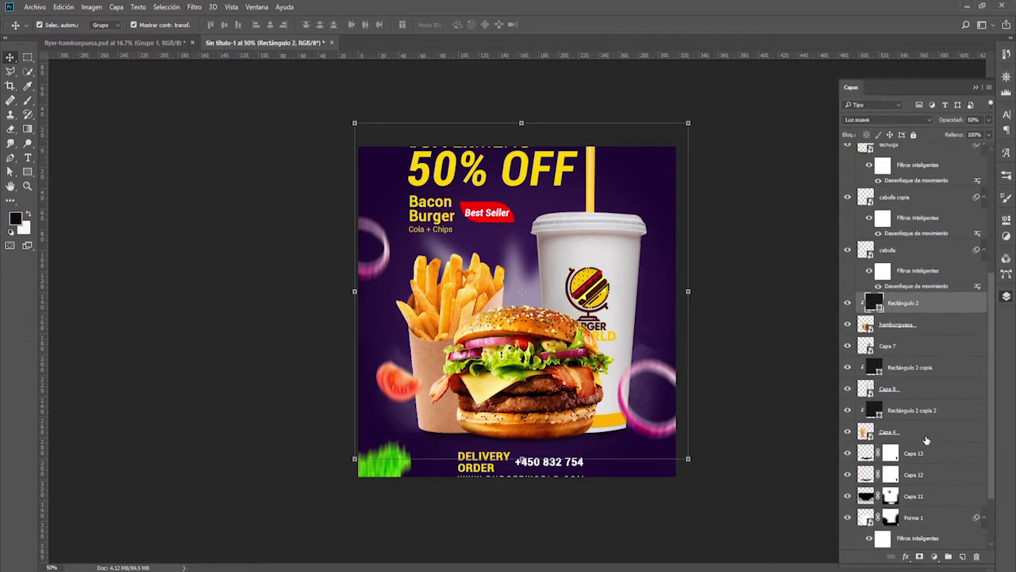
# Select the cup, burger and fries layers and nudge them slightly left and up together
pyautogui.keyDown('shift'); pyautogui.click(935, 432); pyautogui.keyUp('shift')
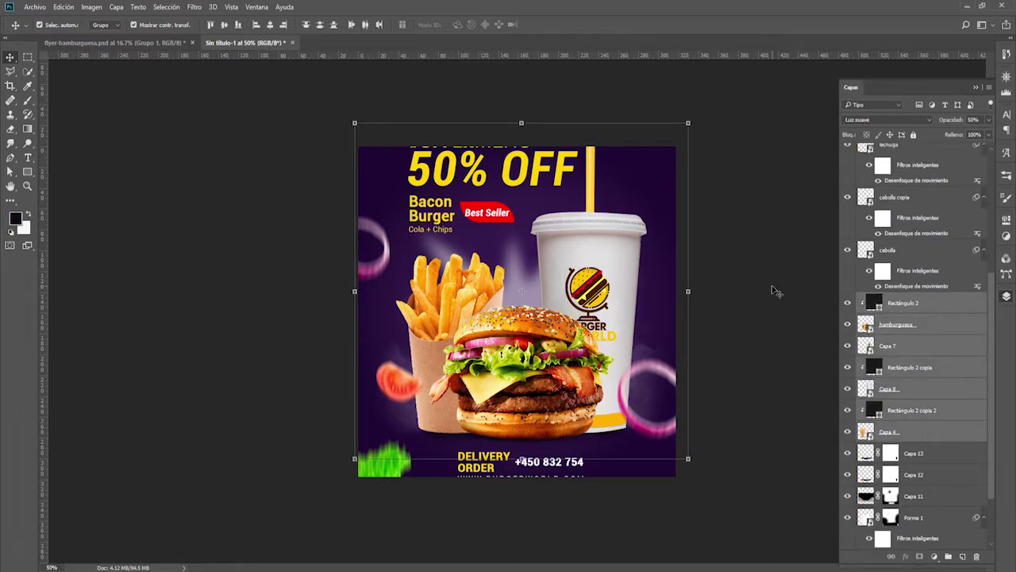
pyautogui.press('Left')
pyautogui.press('Left')
pyautogui.press('Left')
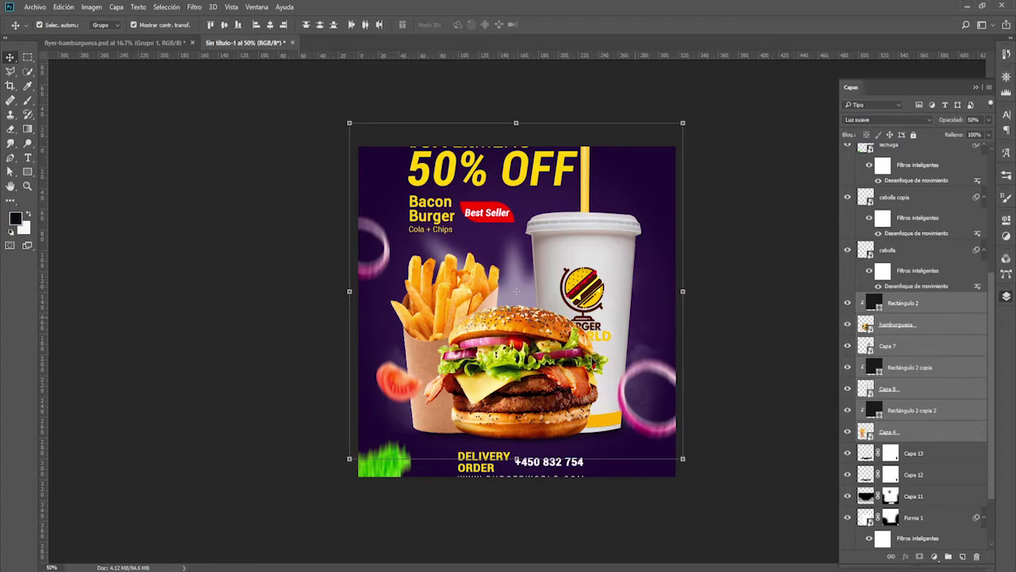
pyautogui.moveTo(573, 382); pyautogui.dragTo(568, 385)
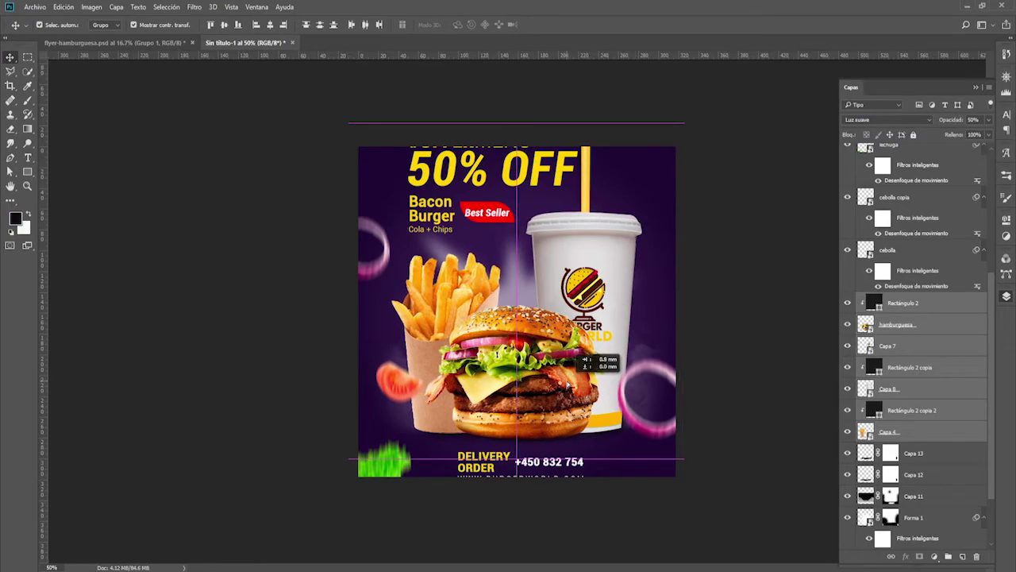
pyautogui.click(770, 248)
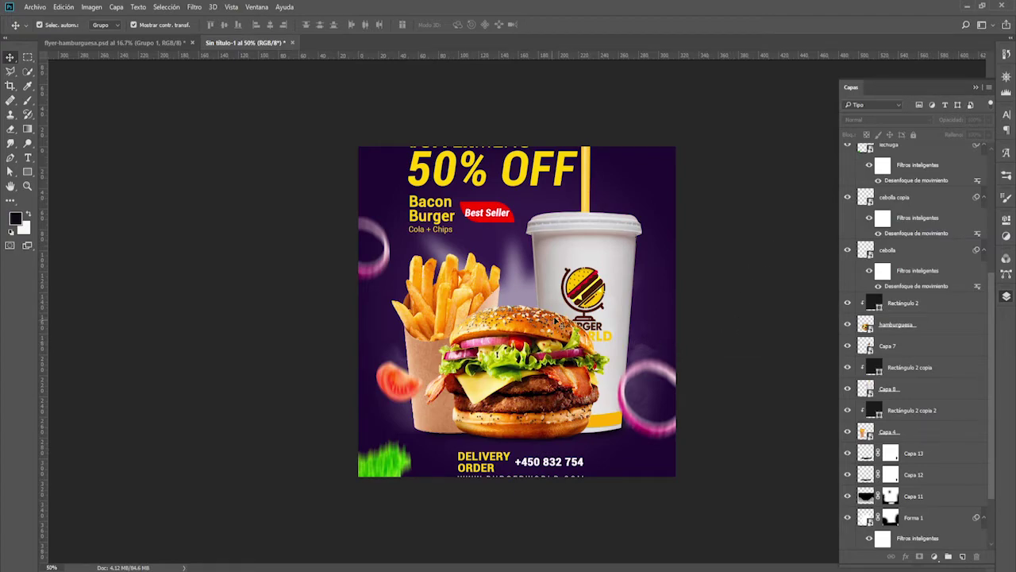
pyautogui.click(449, 230)
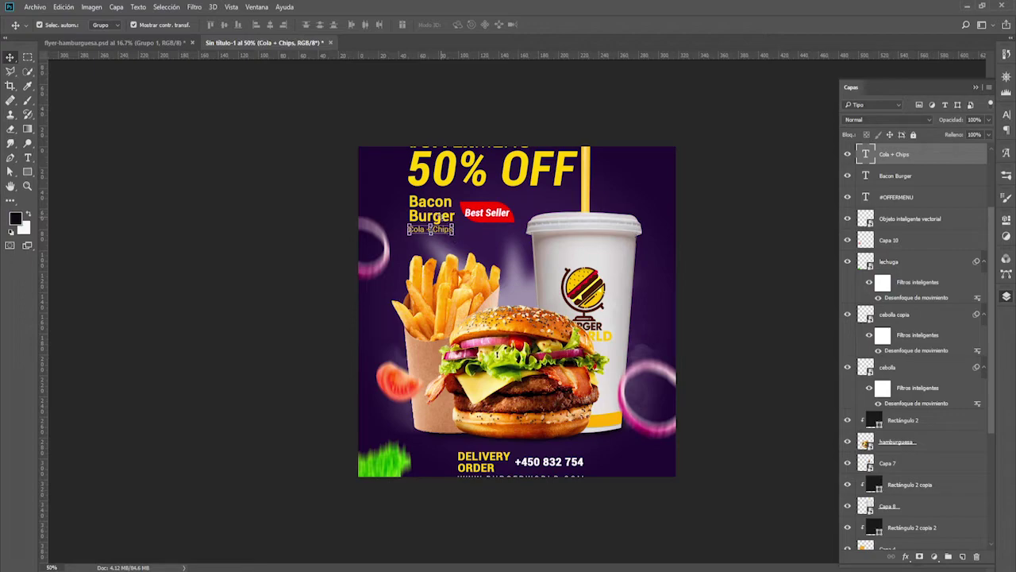
# Select #OFFERMENU through the best seller layers, excluding DELIVERY ORDER, and shrink the headline block
pyautogui.scroll(3, 953, 211)
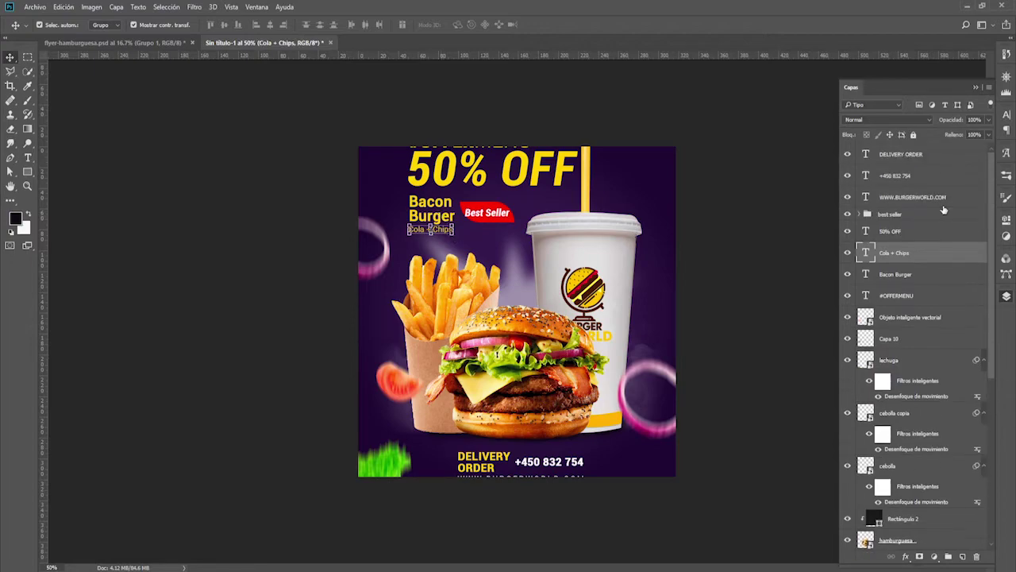
pyautogui.click(927, 295)
pyautogui.keyDown('shift'); pyautogui.click(940, 158); pyautogui.keyUp('shift')
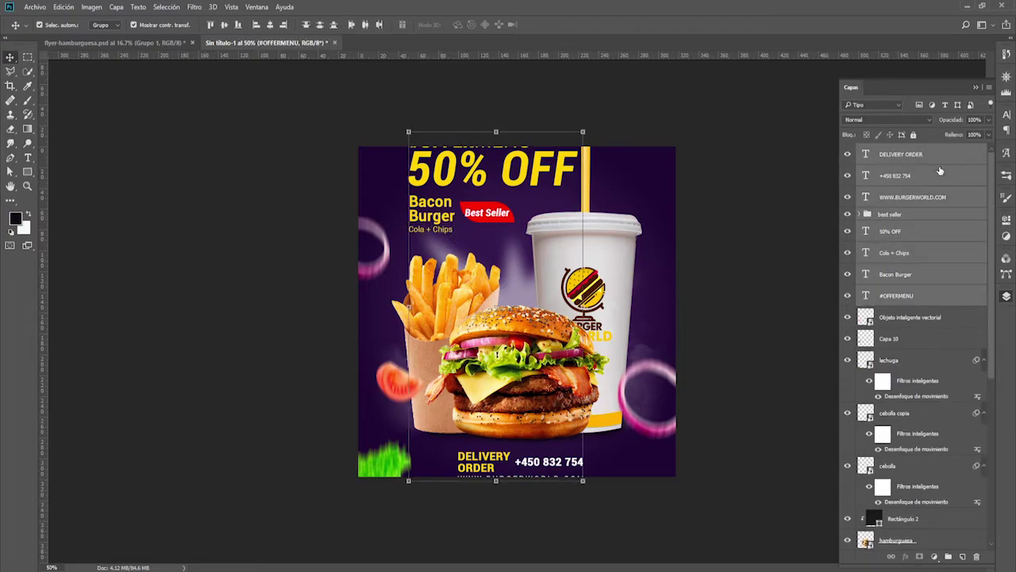
pyautogui.keyDown('ctrl'); pyautogui.click(959, 165); pyautogui.keyUp('ctrl')
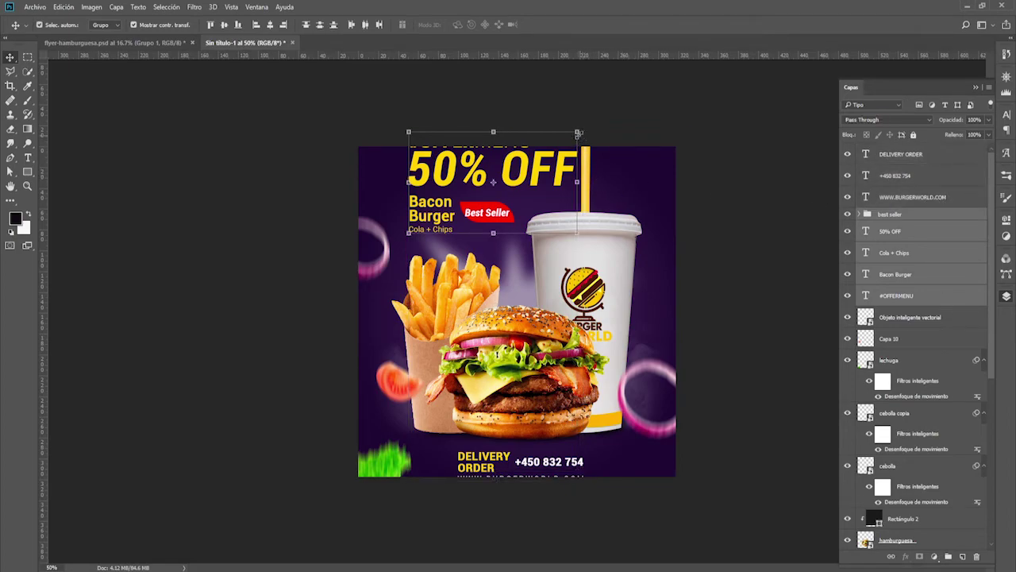
pyautogui.moveTo(578, 132); pyautogui.dragTo(551, 149)
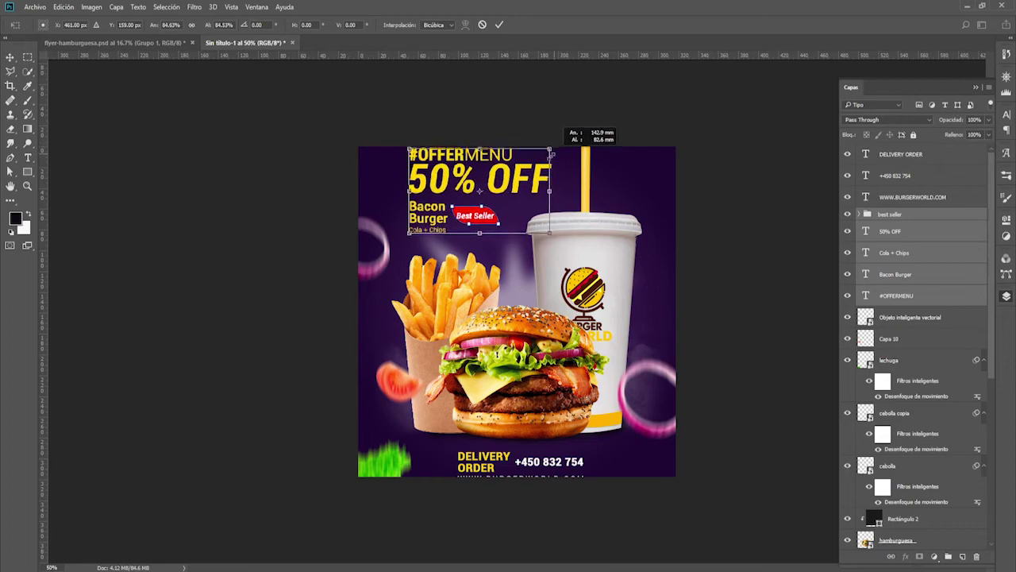
pyautogui.moveTo(550, 150); pyautogui.dragTo(549, 149)
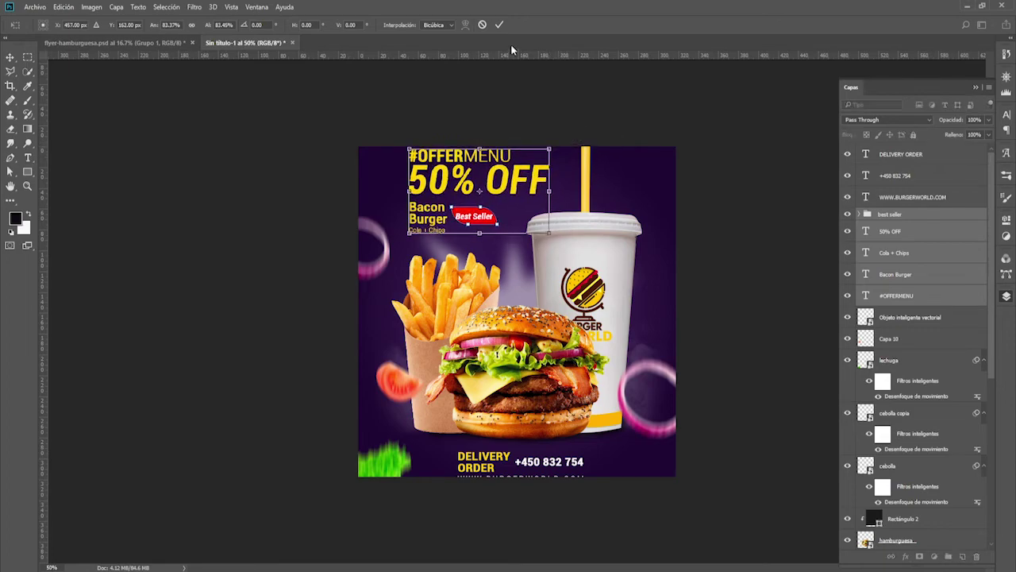
pyautogui.click(500, 24)
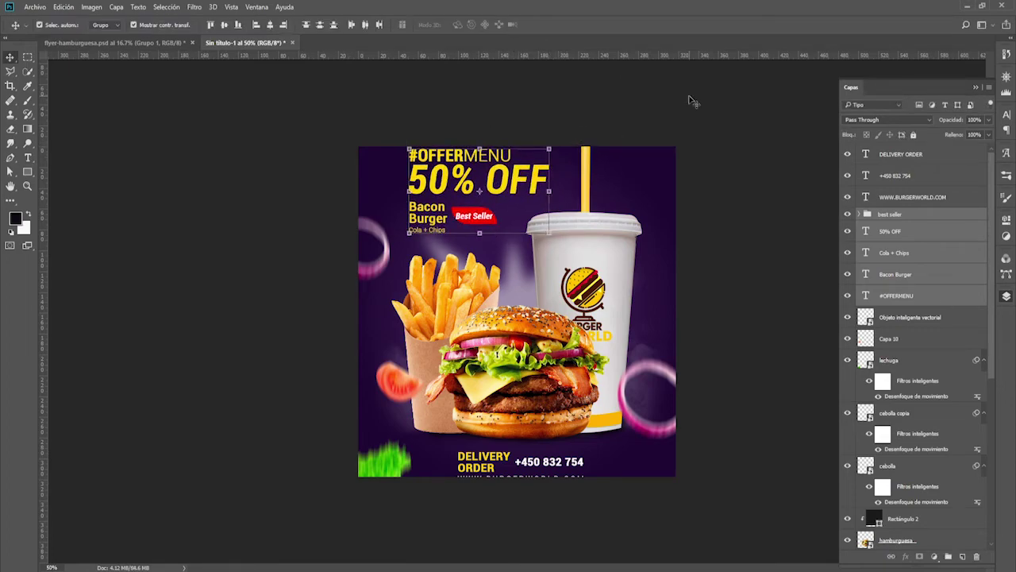
# Nudge the headline block into place and enlarge it to about 106%
pyautogui.hotkey('shift', 'Down')
pyautogui.hotkey('shift', 'Down')
pyautogui.hotkey('shift', 'Down')
pyautogui.hotkey('shift', 'Up')
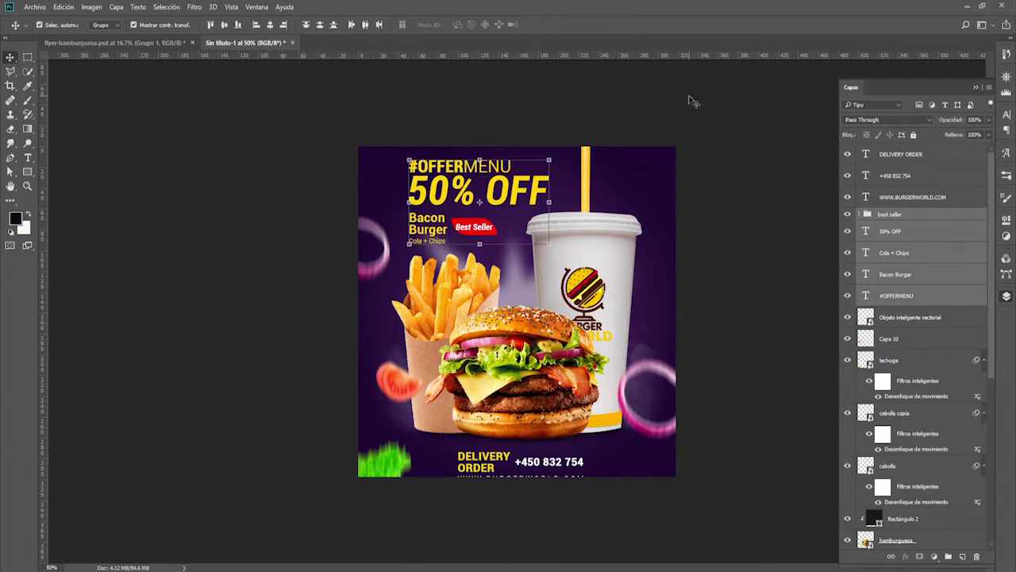
pyautogui.hotkey('shift', 'Right')
pyautogui.hotkey('shift', 'Left')
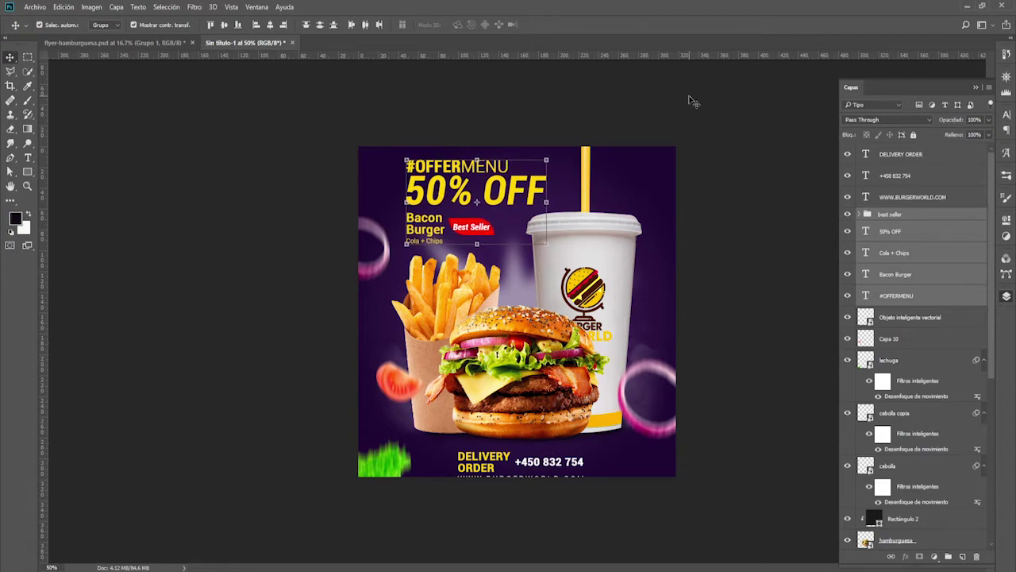
pyautogui.click(545, 246)
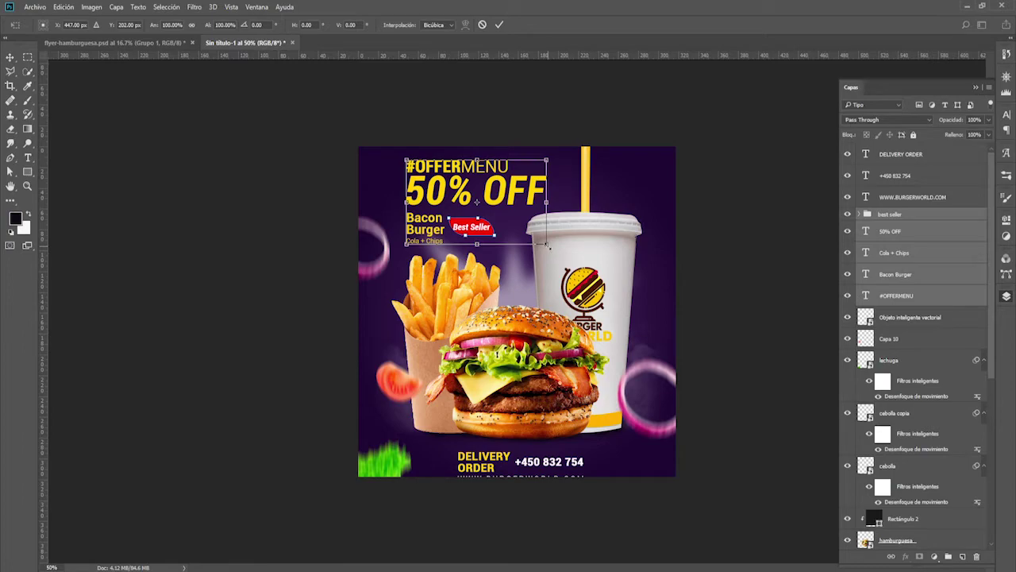
pyautogui.moveTo(546, 246); pyautogui.dragTo(558, 248)
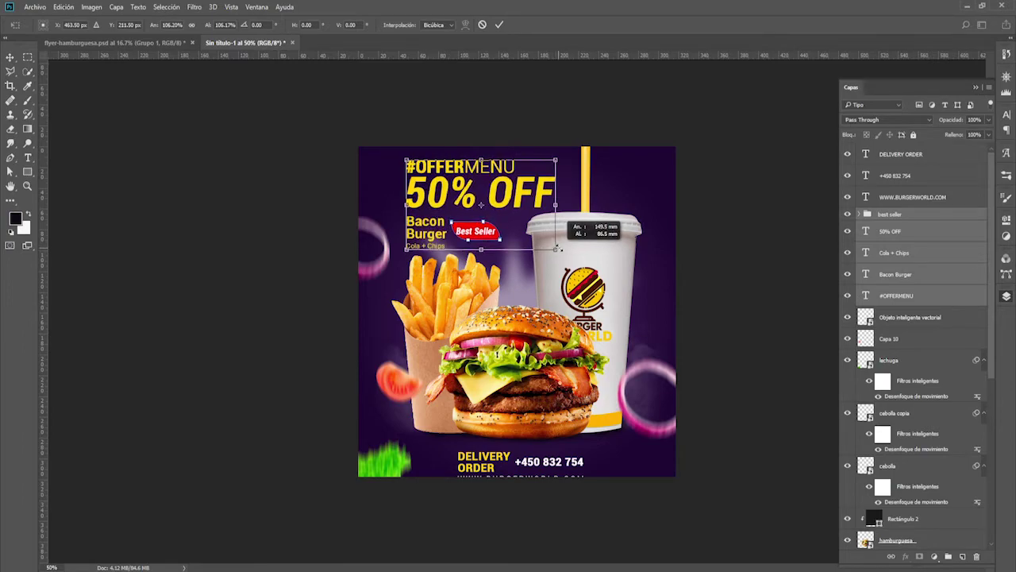
pyautogui.click(499, 24)
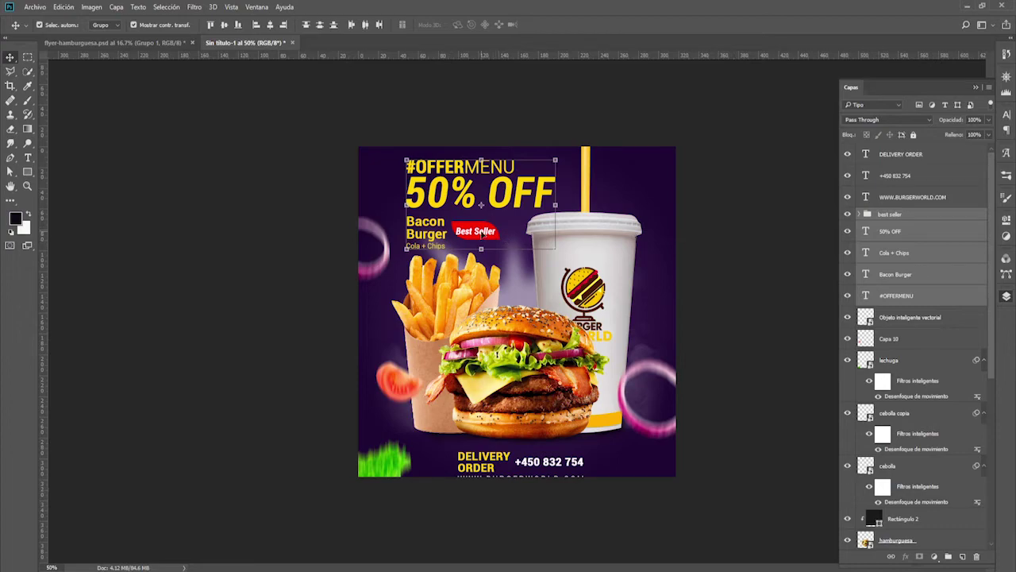
pyautogui.click(758, 249)
# Select the badge rectangle inside the best seller group and switch to the Rectangle tool
pyautogui.click(476, 236)
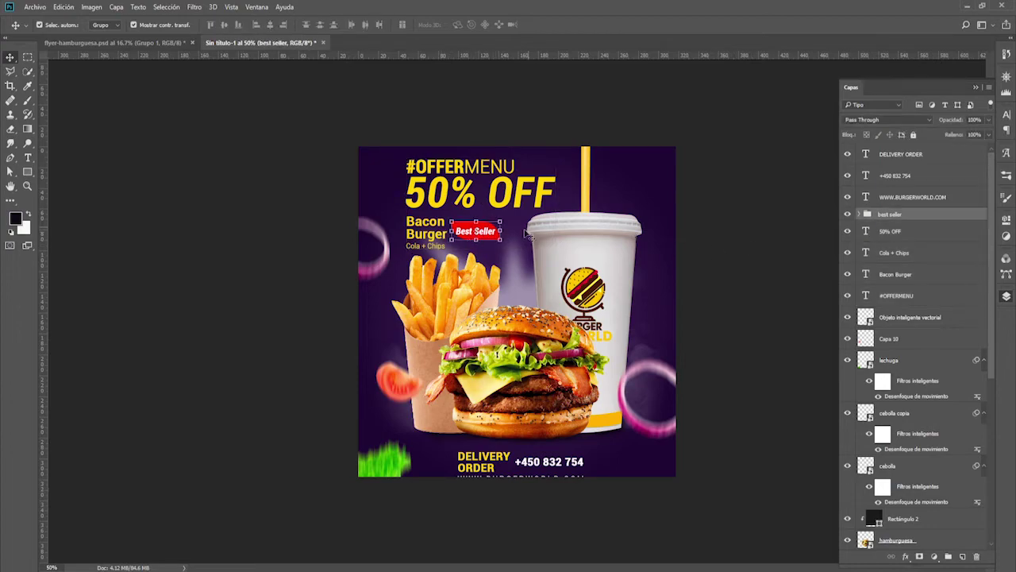
pyautogui.click(861, 215)
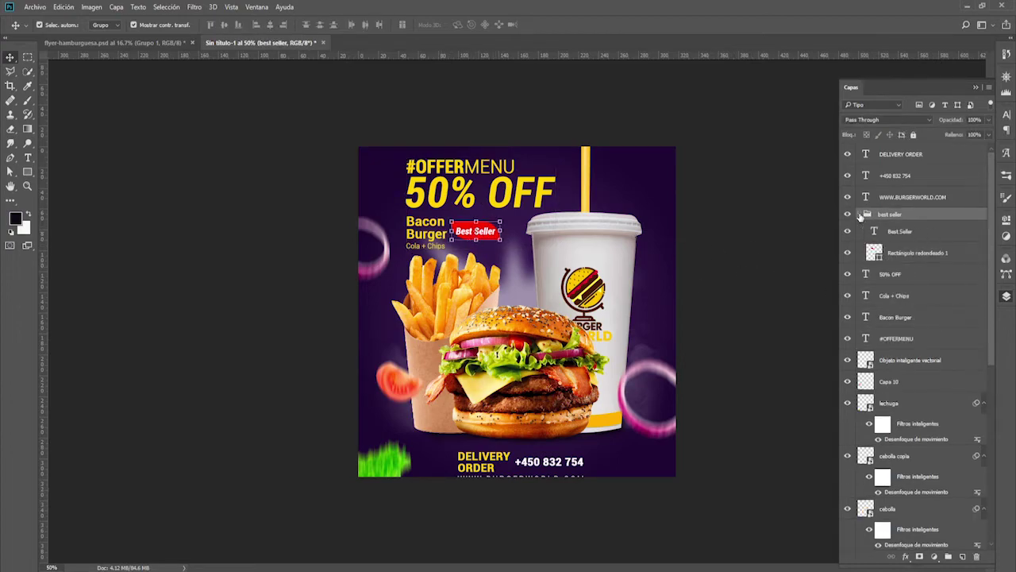
pyautogui.doubleClick(875, 251)
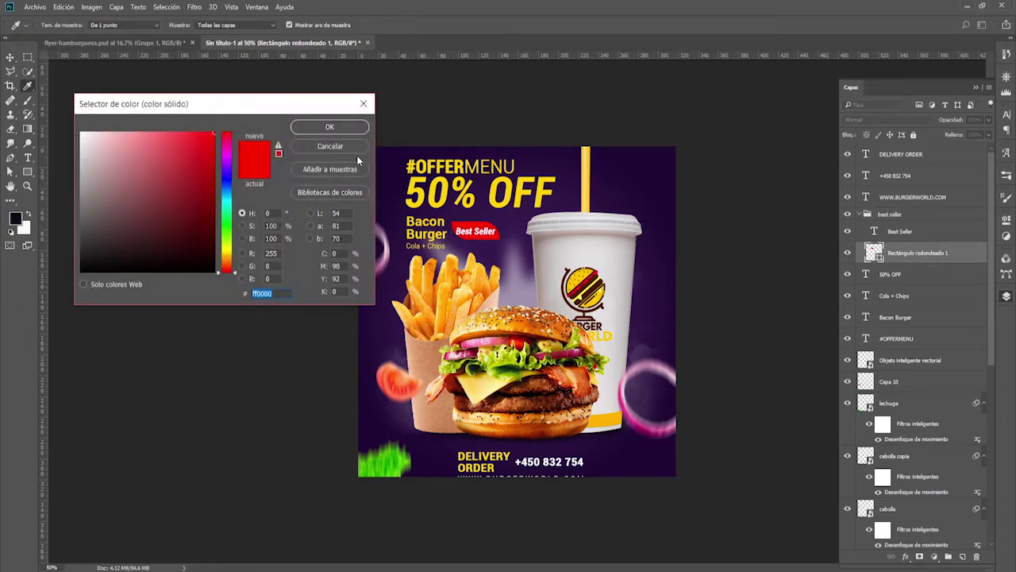
pyautogui.click(350, 147)
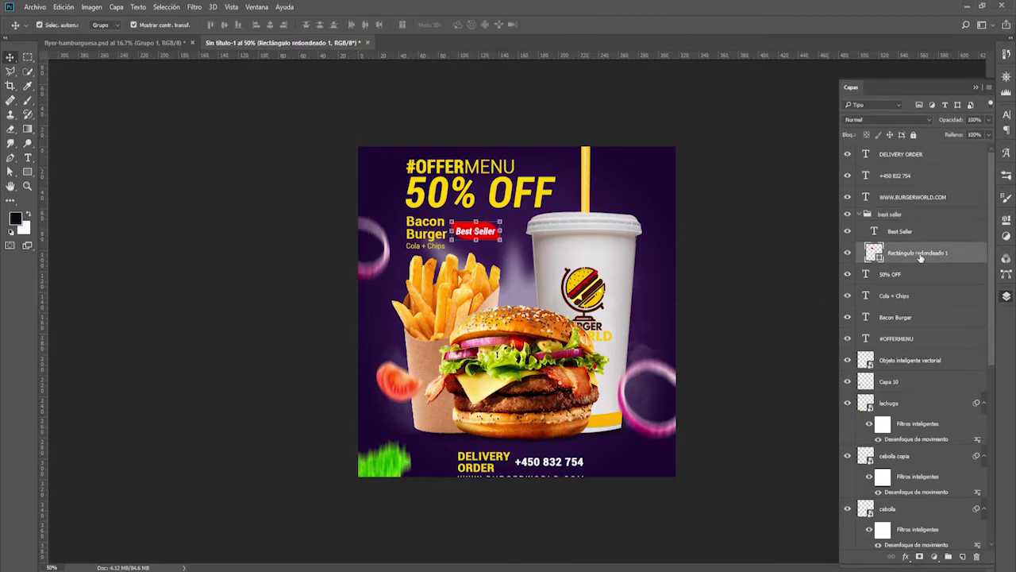
pyautogui.click(28, 171)
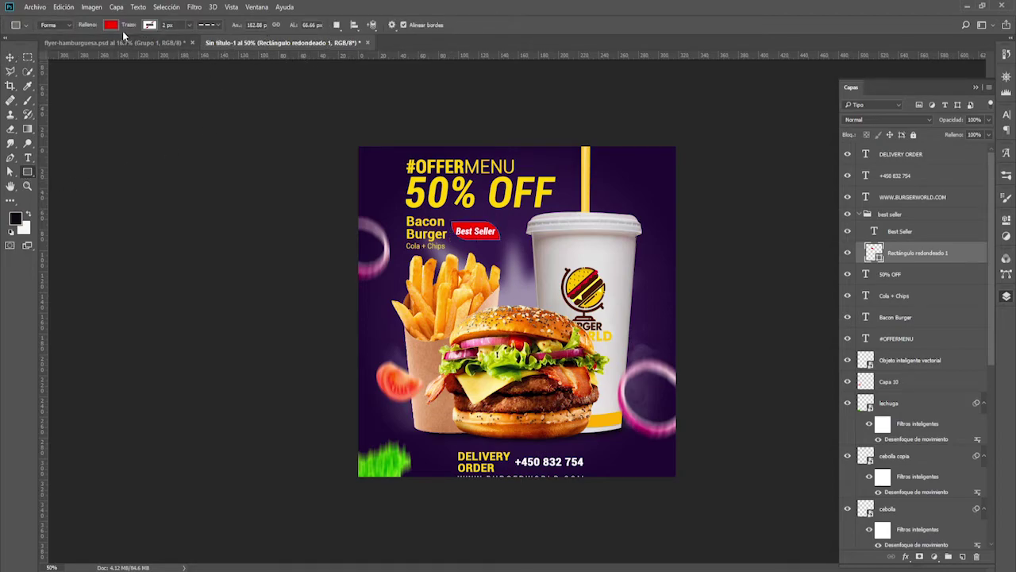
pyautogui.click(69, 28)
# Set the badge's corner radii to 0, 50, 0 and 45 px in Properties
pyautogui.click(977, 88)
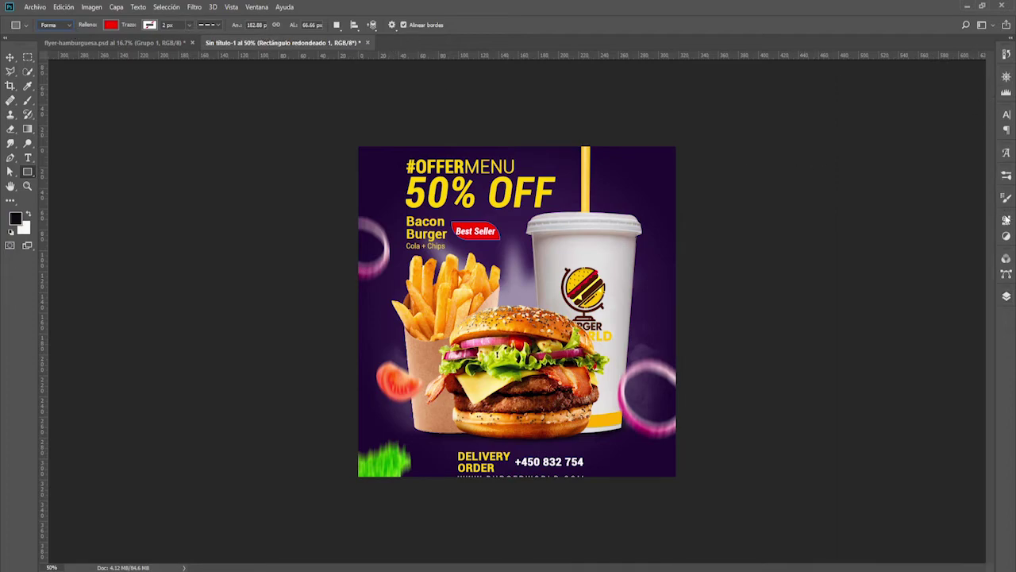
pyautogui.click(1007, 273)
pyautogui.click(1007, 273)
pyautogui.click(1007, 220)
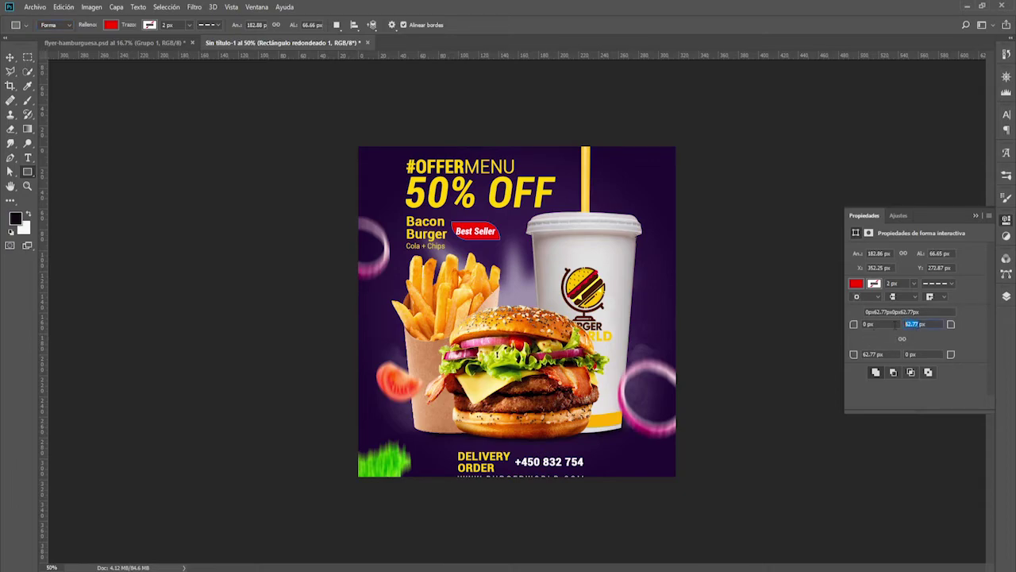
pyautogui.press('Return')
pyautogui.write('0')
pyautogui.press('Return')
pyautogui.write('45')
pyautogui.press('Return')
pyautogui.click(976, 217)
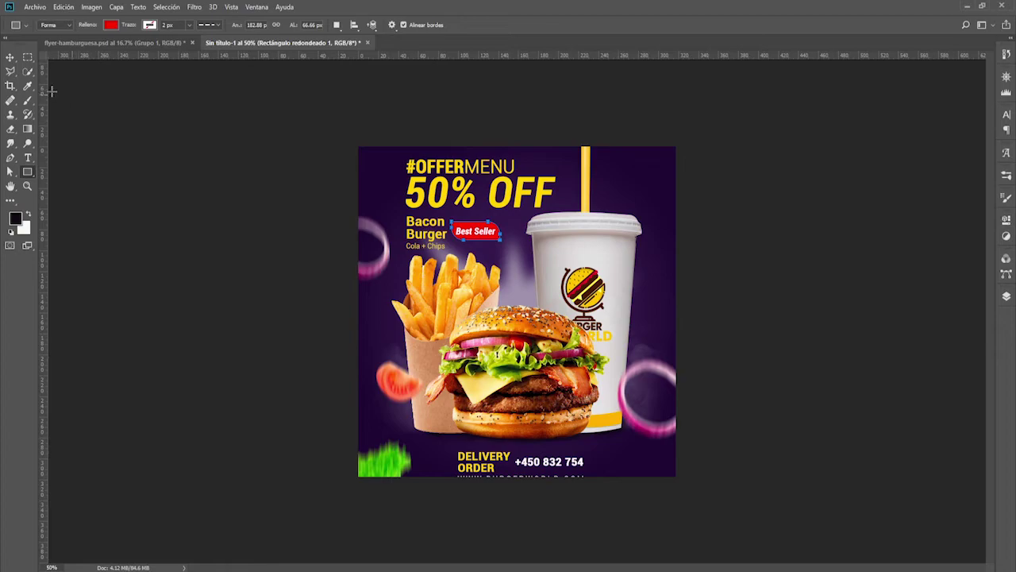
pyautogui.click(11, 59)
pyautogui.click(273, 290)
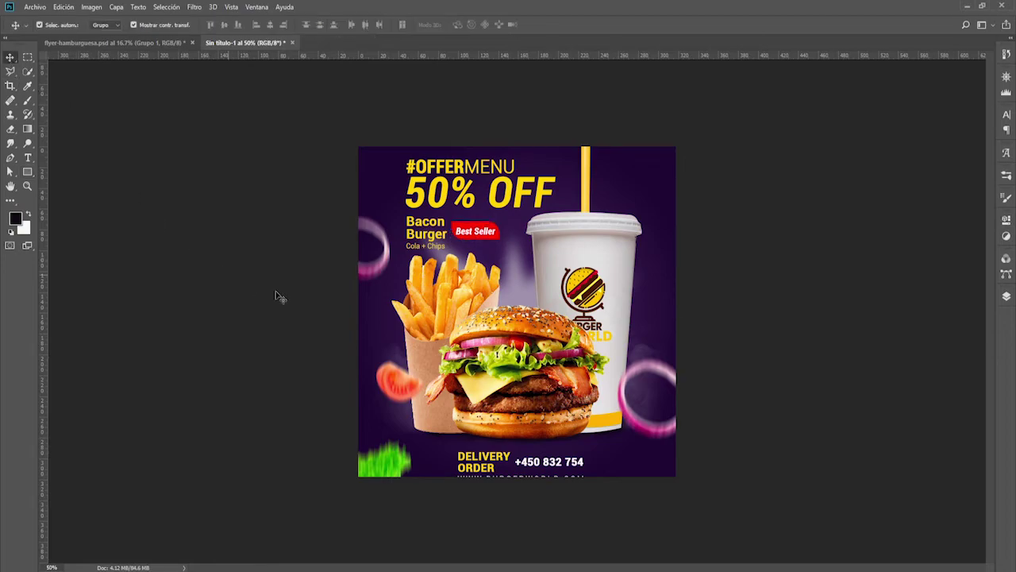
# Select the Rectángulo 2 copia layer, try shrinking the composition, and undo the resize
pyautogui.click(489, 235)
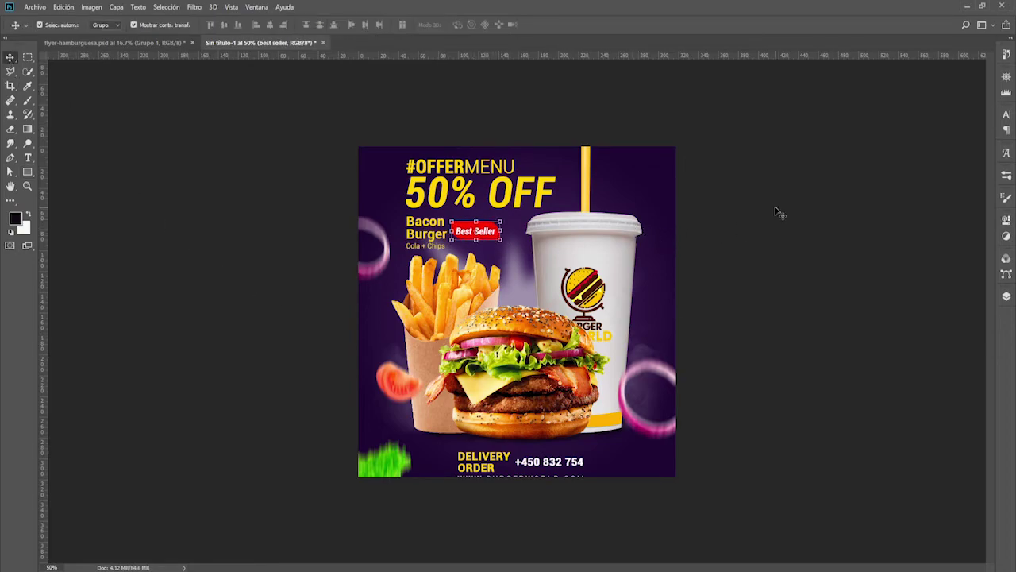
pyautogui.click(607, 253)
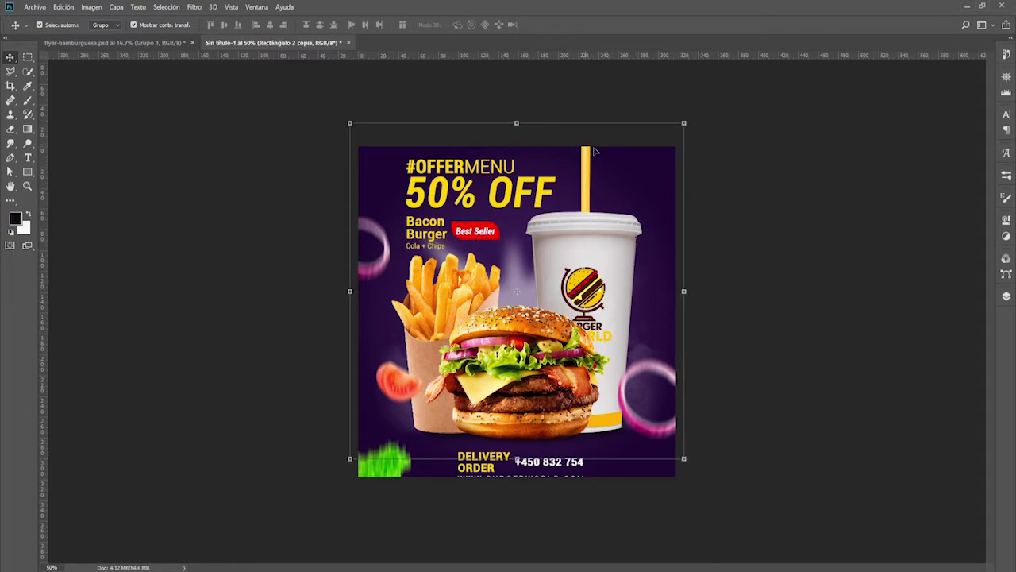
pyautogui.moveTo(685, 121); pyautogui.dragTo(677, 130)
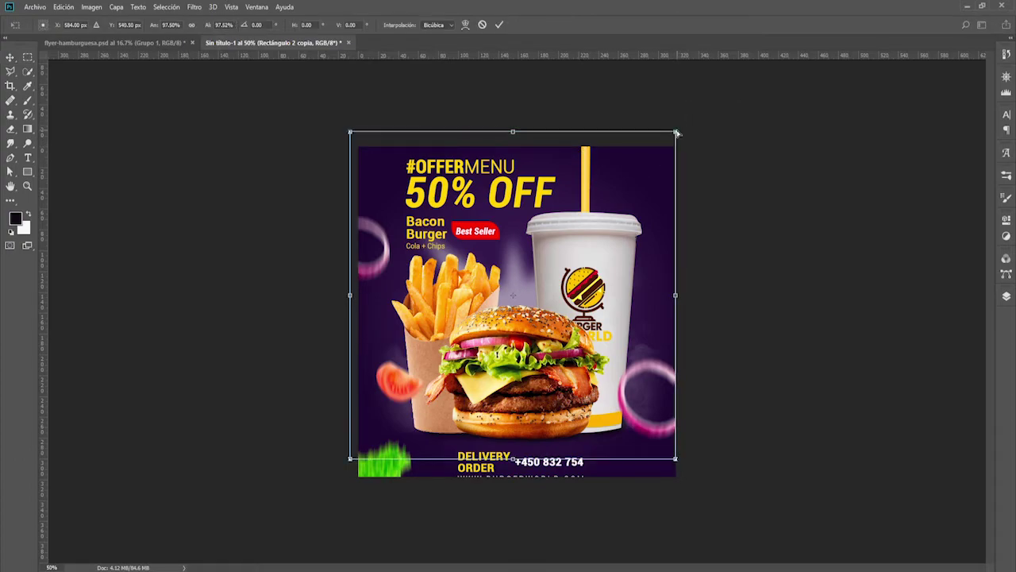
pyautogui.hotkey('ctrl', 'z')
pyautogui.click(499, 25)
# In the Layers panel, select Rectángulo 2 through Capa 4, test a 93% scale, then cancel it
pyautogui.click(1006, 297)
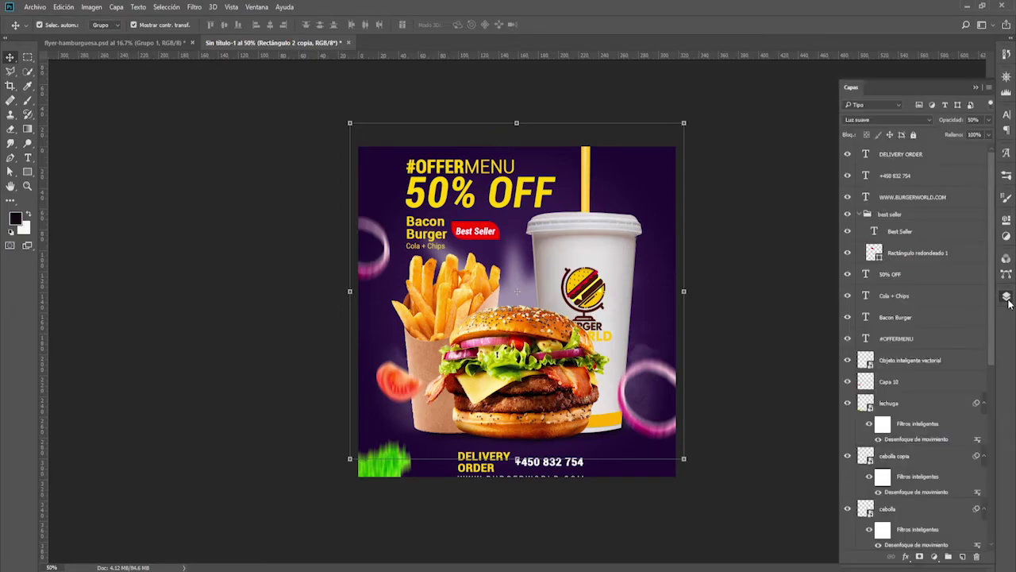
pyautogui.scroll(-3, 921, 289)
pyautogui.scroll(-2, 921, 290)
pyautogui.scroll(-2, 922, 290)
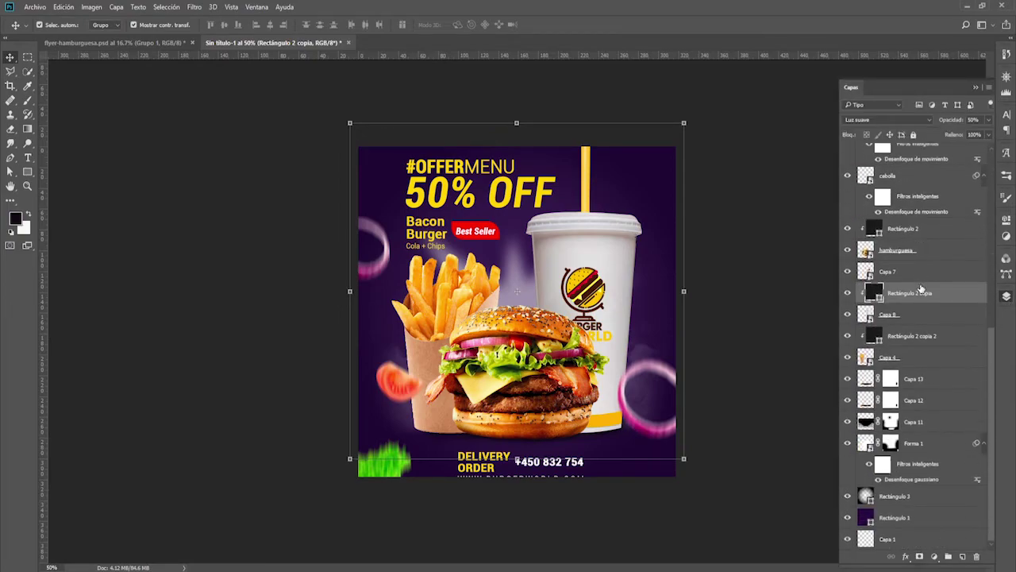
pyautogui.click(931, 251)
pyautogui.click(936, 232)
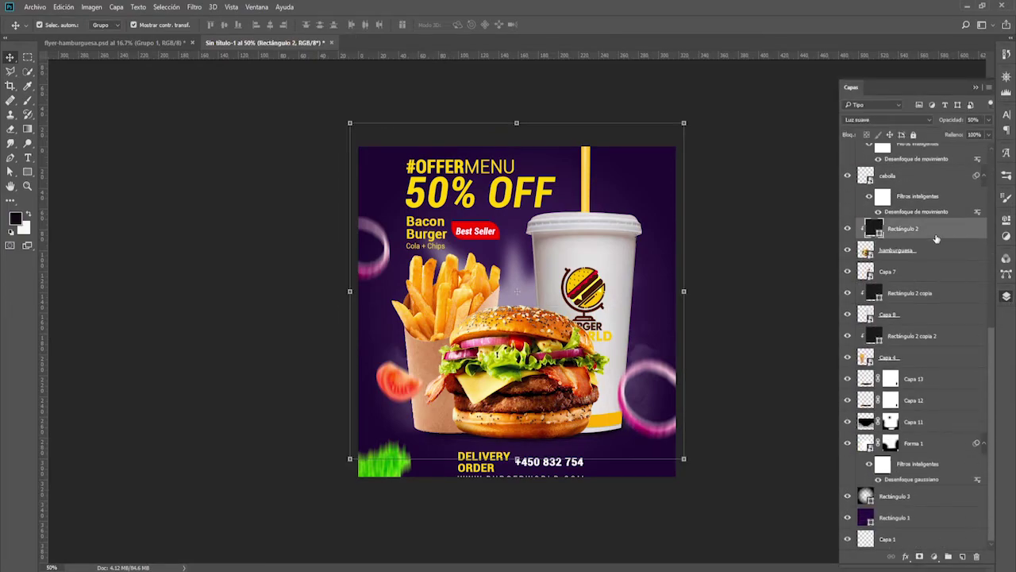
pyautogui.keyDown('shift'); pyautogui.click(936, 363); pyautogui.keyUp('shift')
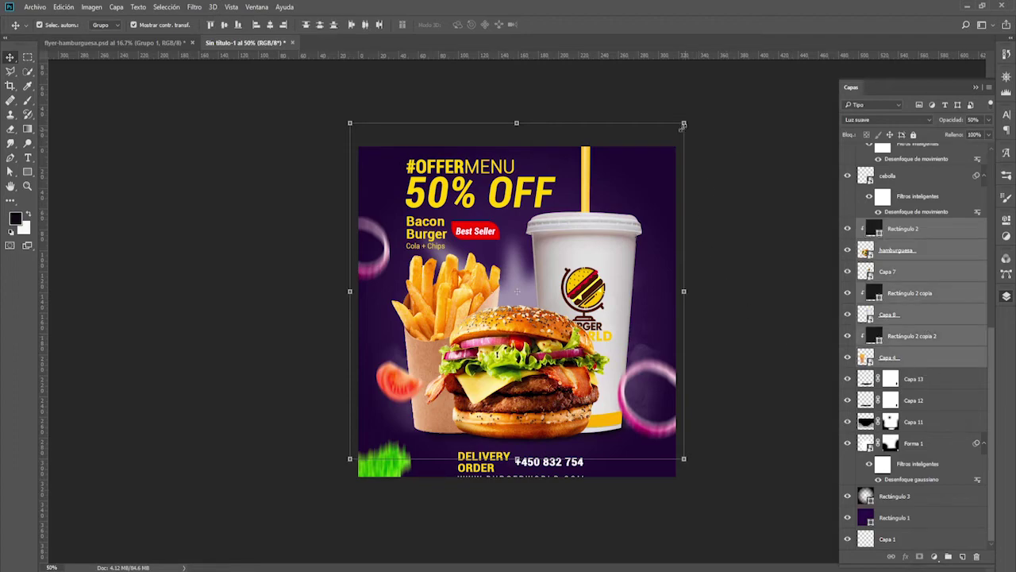
pyautogui.moveTo(687, 123); pyautogui.dragTo(668, 152)
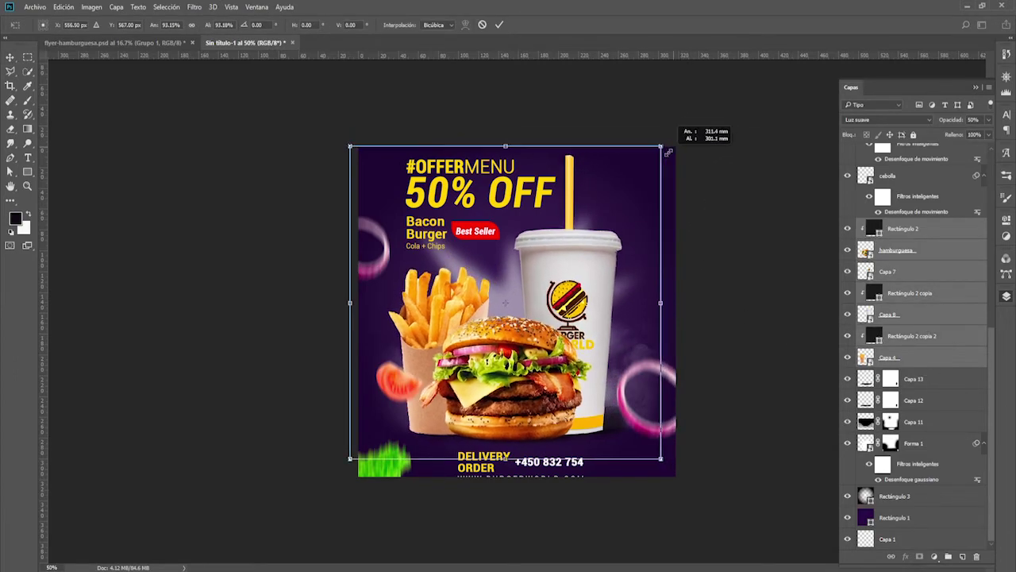
pyautogui.hotkey('ctrl', 'z')
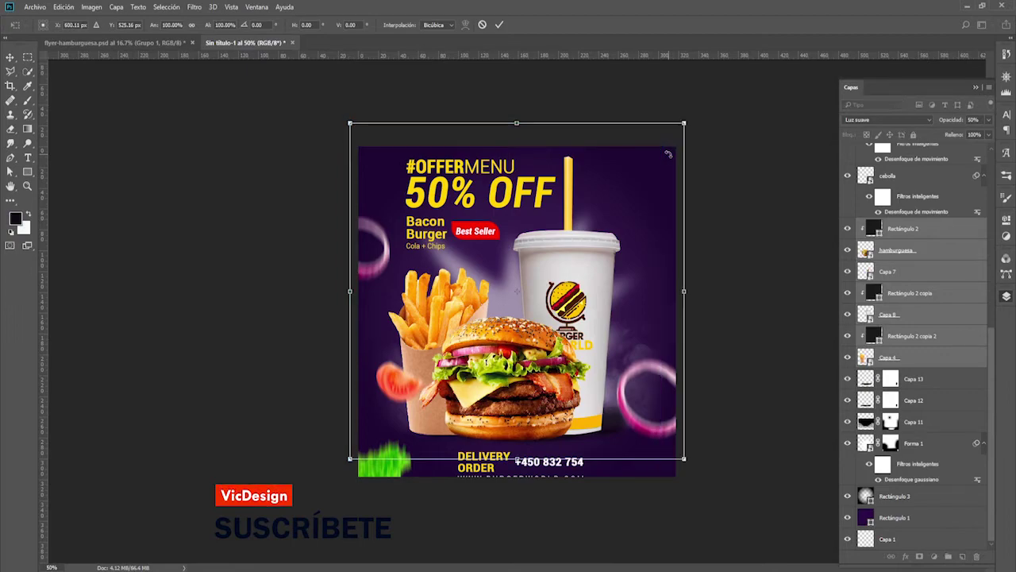
pyautogui.click(499, 25)
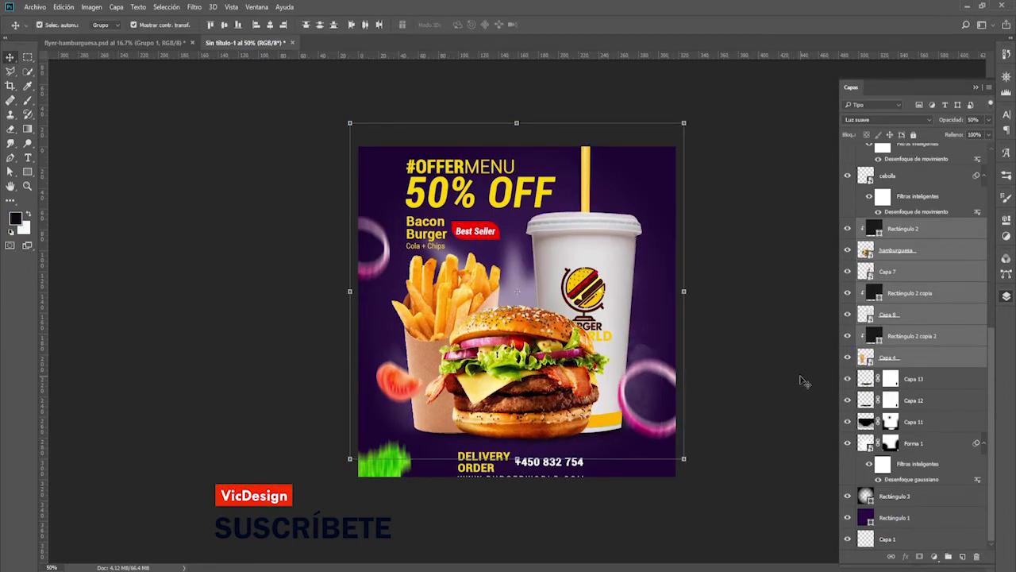
pyautogui.click(877, 405)
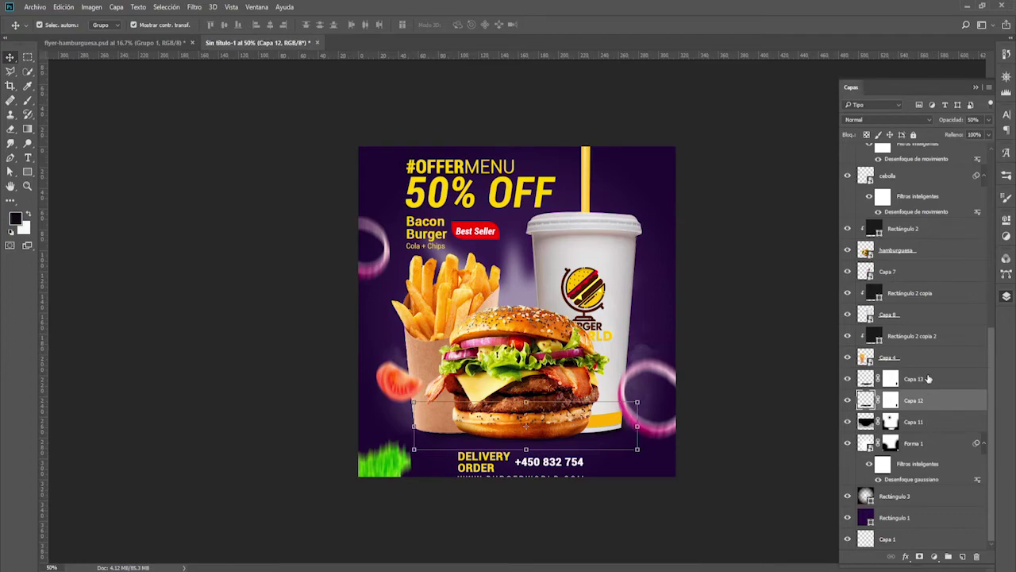
# Select hamburguesa through Capa 13, scale them to about 91%, and shift them slightly right
pyautogui.keyDown('shift'); pyautogui.click(928, 378); pyautogui.keyUp('shift')
pyautogui.keyDown('shift'); pyautogui.click(933, 253); pyautogui.keyUp('shift')
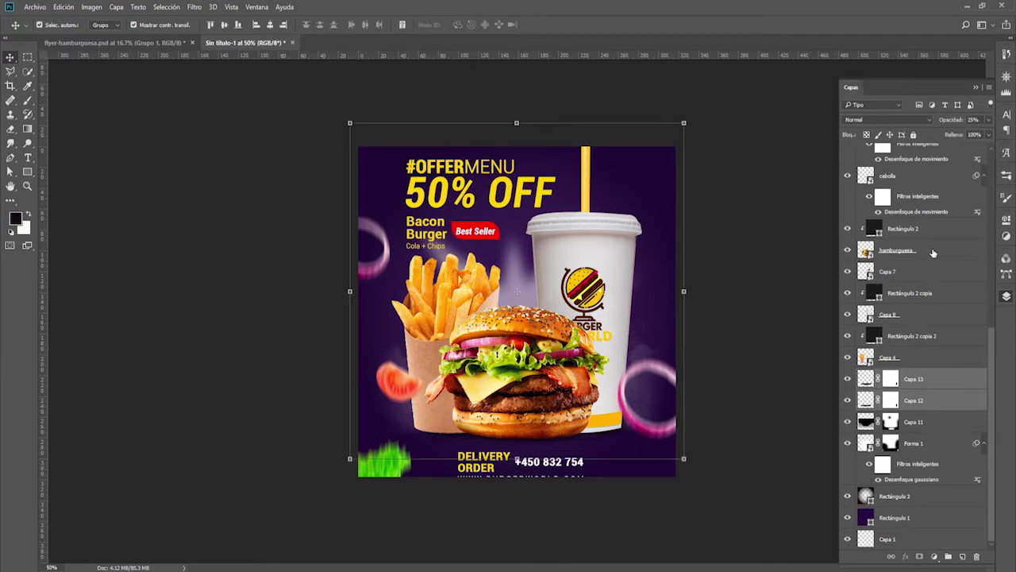
pyautogui.moveTo(684, 123); pyautogui.dragTo(661, 153)
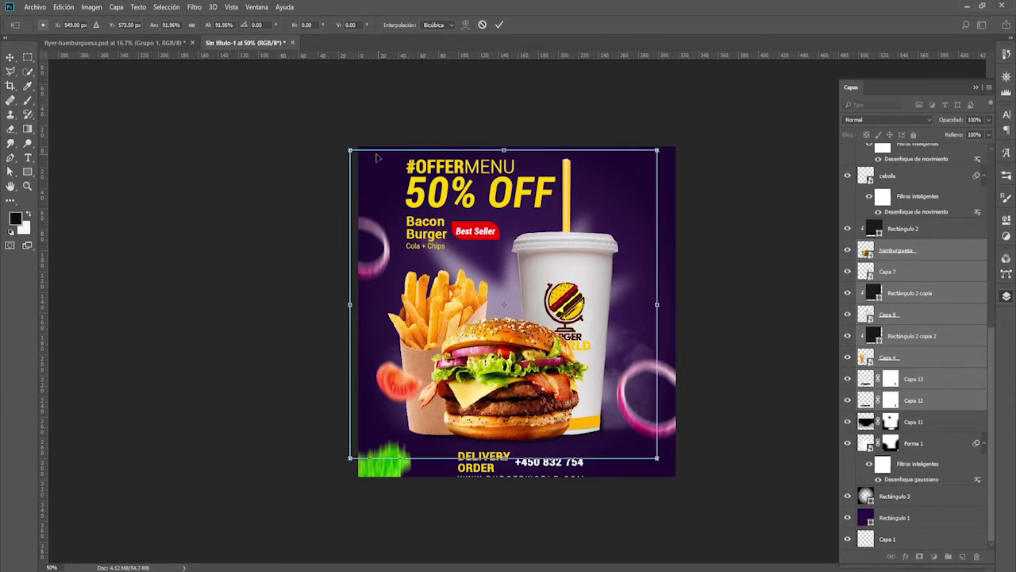
pyautogui.moveTo(351, 151); pyautogui.dragTo(358, 156)
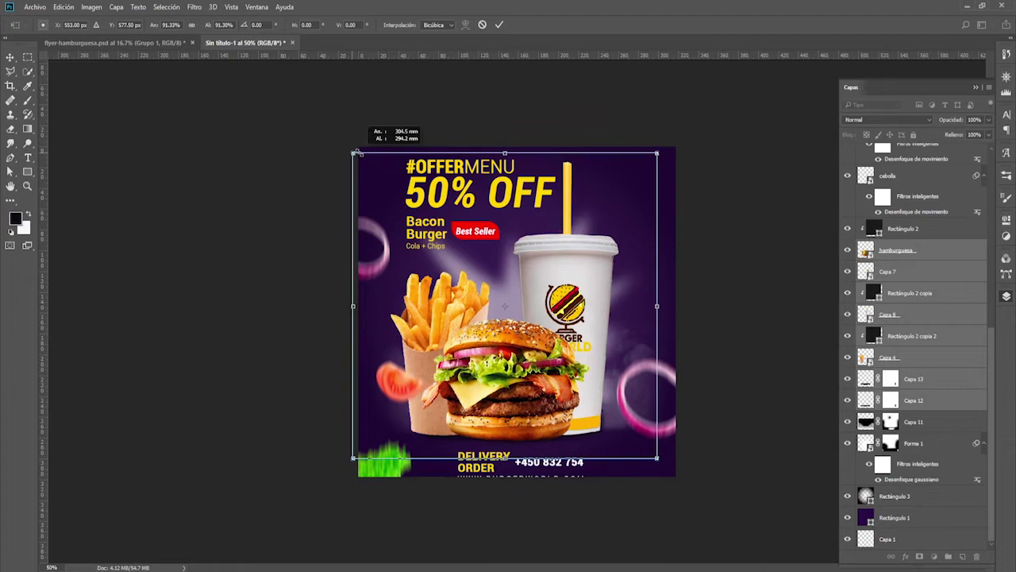
pyautogui.click(499, 24)
pyautogui.moveTo(584, 298); pyautogui.dragTo(594, 302)
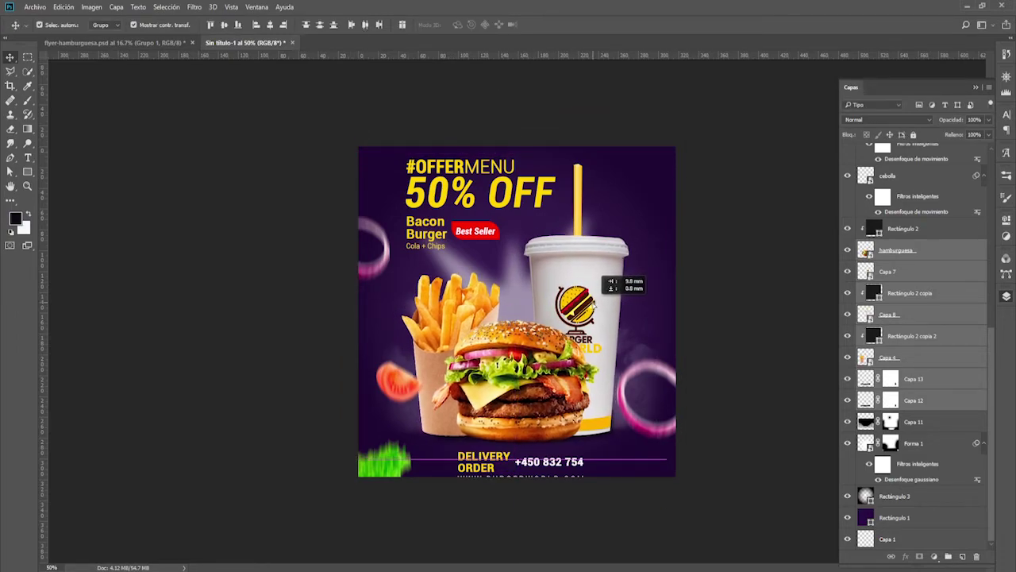
pyautogui.click(746, 294)
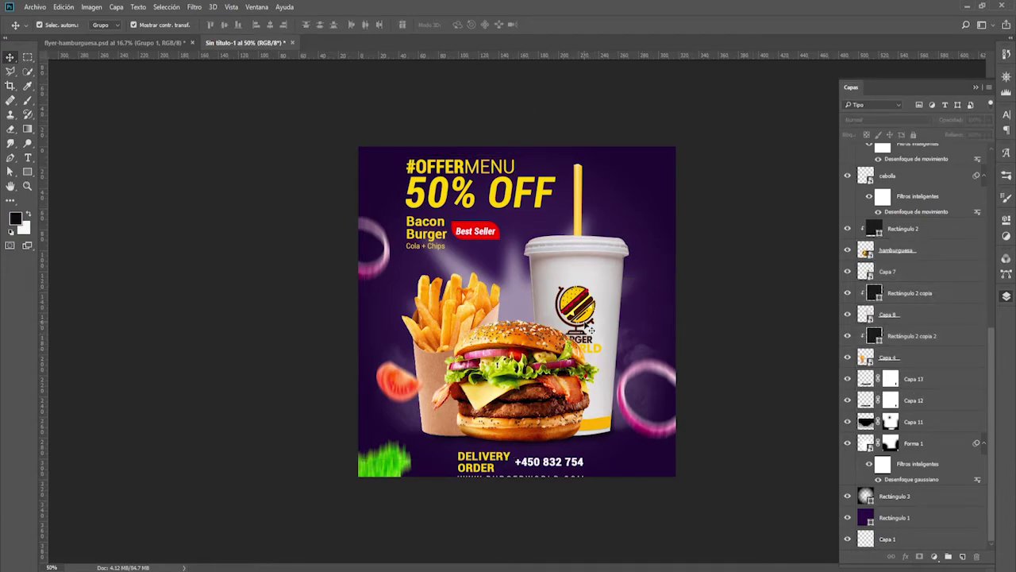
# Select Rectángulo 2 through Capa 12 and drag the product group to centre it
pyautogui.click(926, 359)
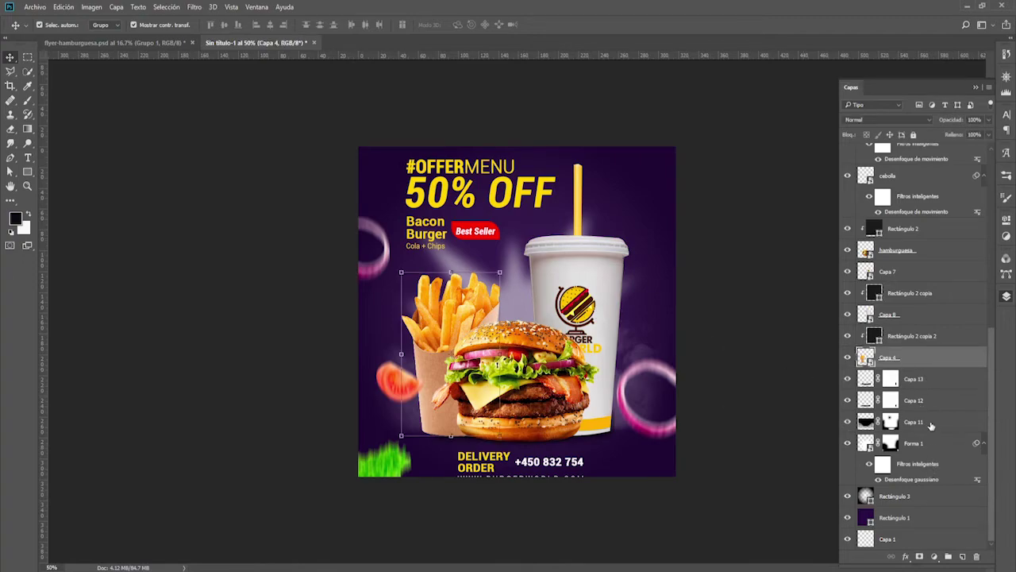
pyautogui.click(929, 403)
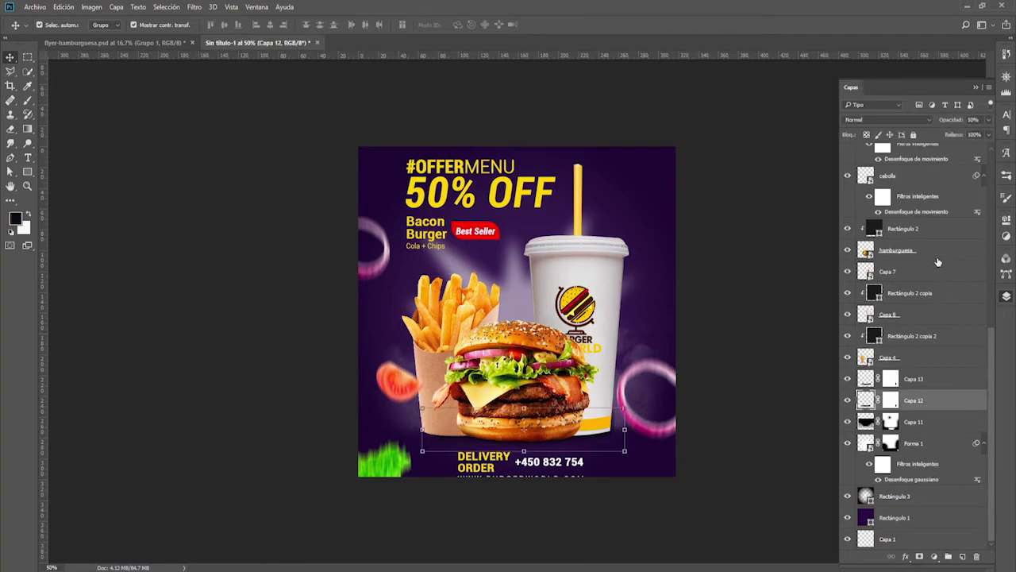
pyautogui.keyDown('shift'); pyautogui.click(937, 255); pyautogui.keyUp('shift')
pyautogui.keyDown('shift'); pyautogui.click(932, 231); pyautogui.keyUp('shift')
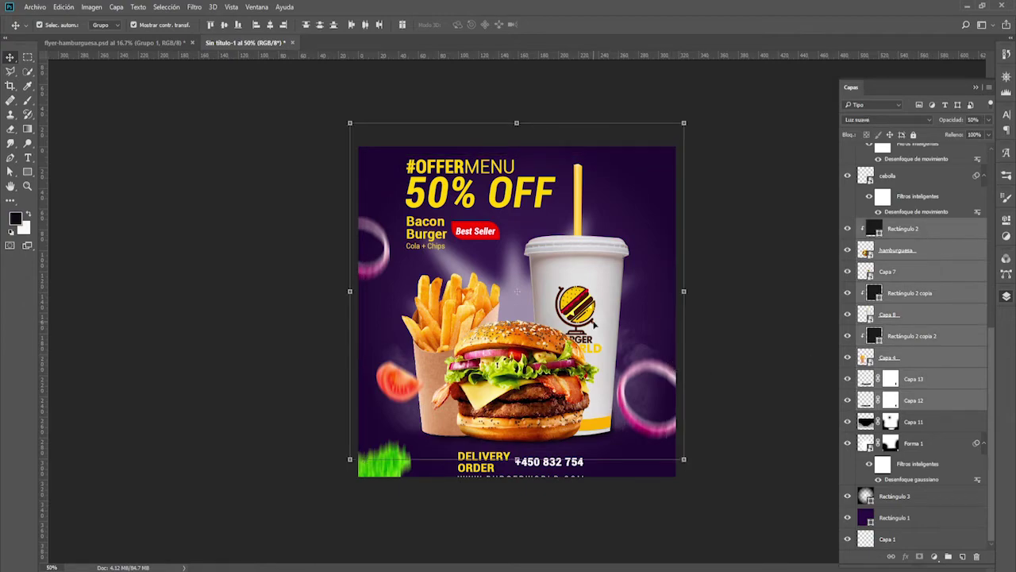
pyautogui.moveTo(595, 324); pyautogui.dragTo(592, 323)
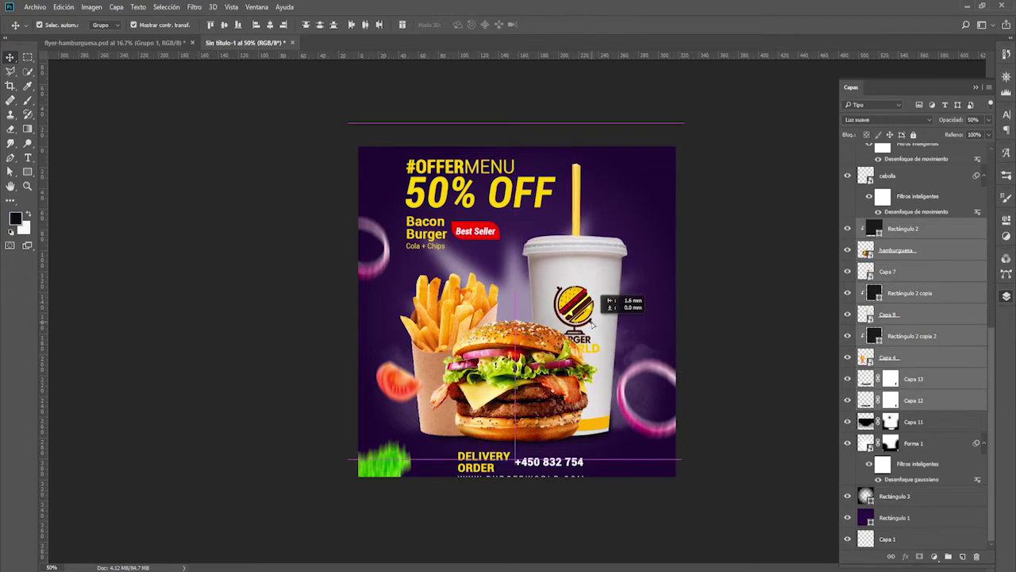
pyautogui.moveTo(592, 323); pyautogui.dragTo(593, 325)
pyautogui.click(732, 266)
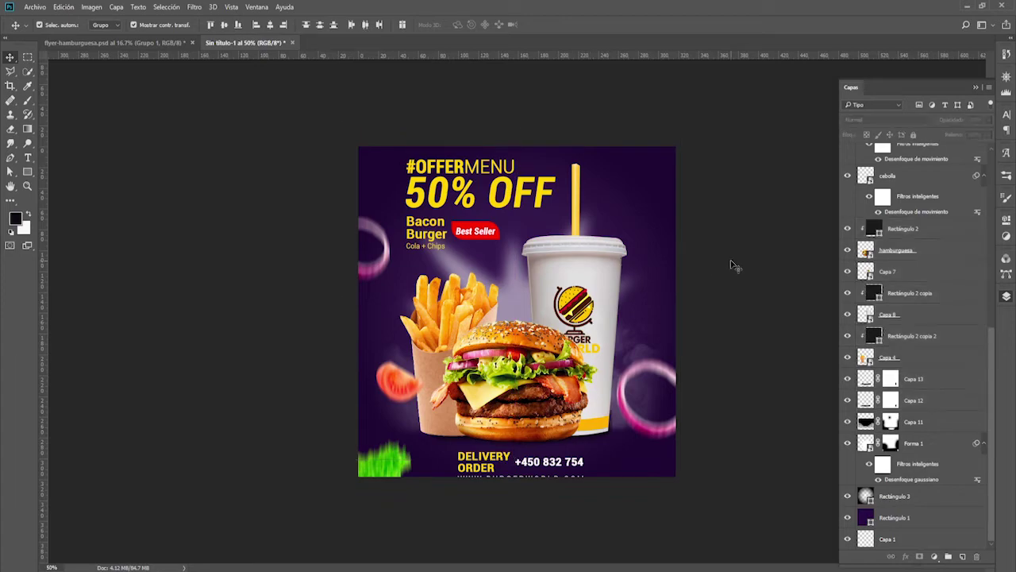
# Select #OFFERMENU through the best seller group, nudge it down, scale to 107%, and nudge left
pyautogui.click(488, 233)
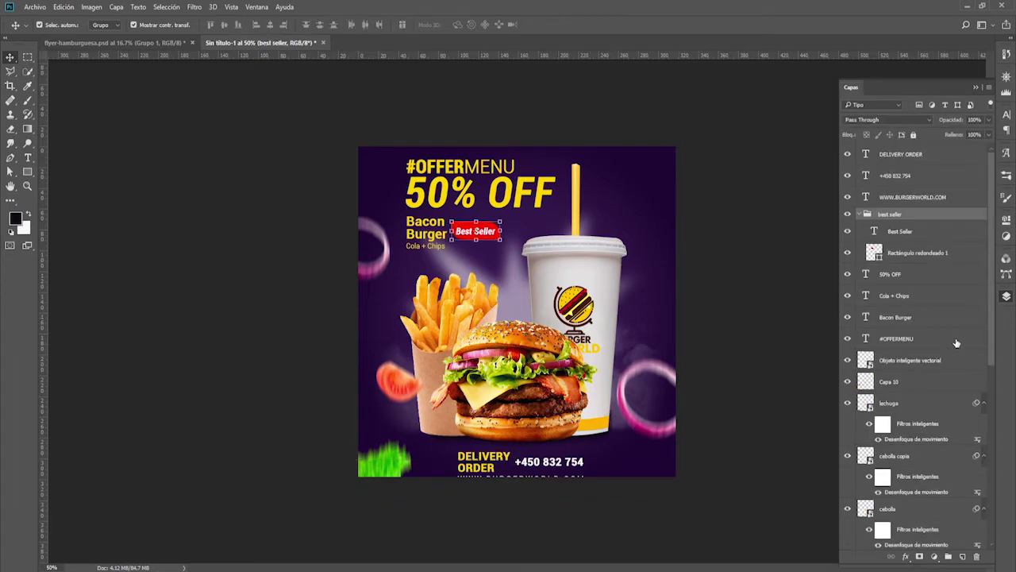
pyautogui.click(860, 214)
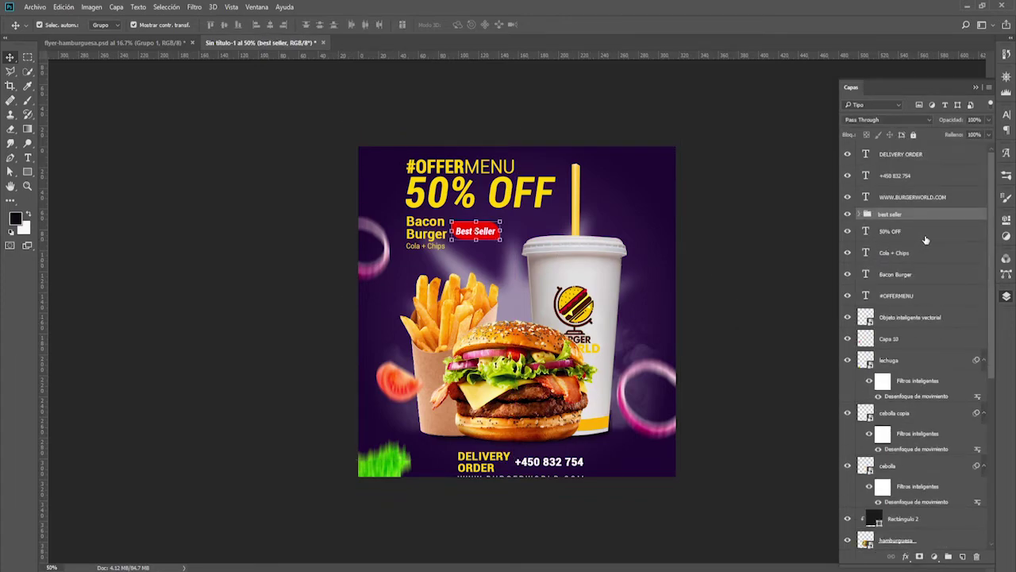
pyautogui.click(928, 295)
pyautogui.keyDown('shift'); pyautogui.click(889, 214); pyautogui.keyUp('shift')
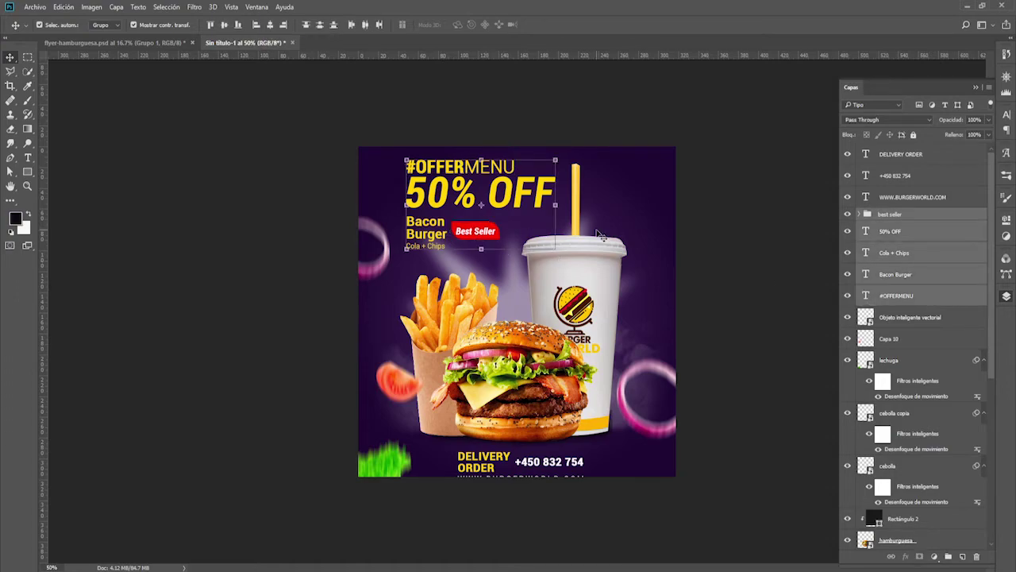
pyautogui.hotkey('shift', 'Down')
pyautogui.hotkey('shift', 'Down')
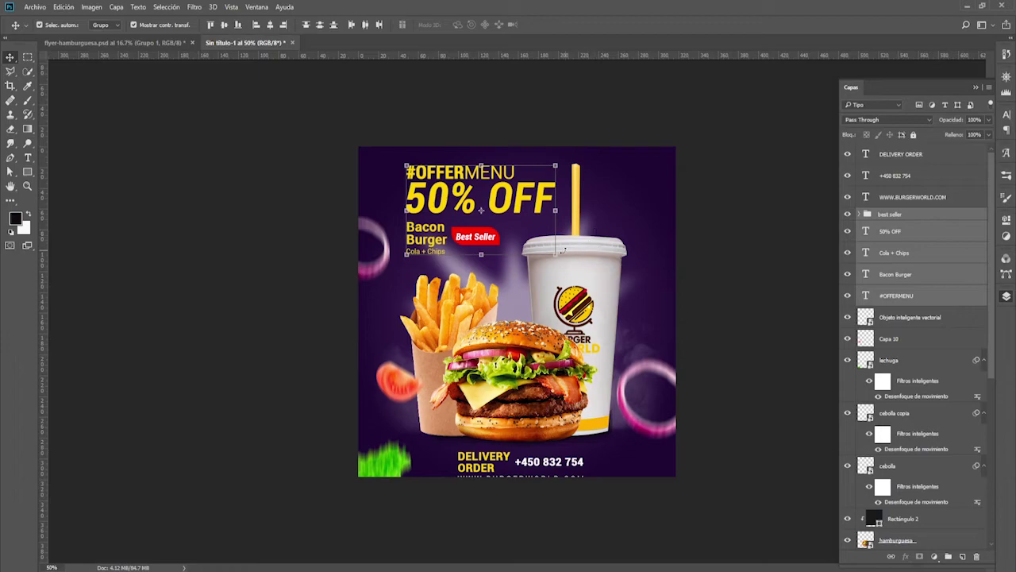
pyautogui.moveTo(557, 258); pyautogui.dragTo(566, 266)
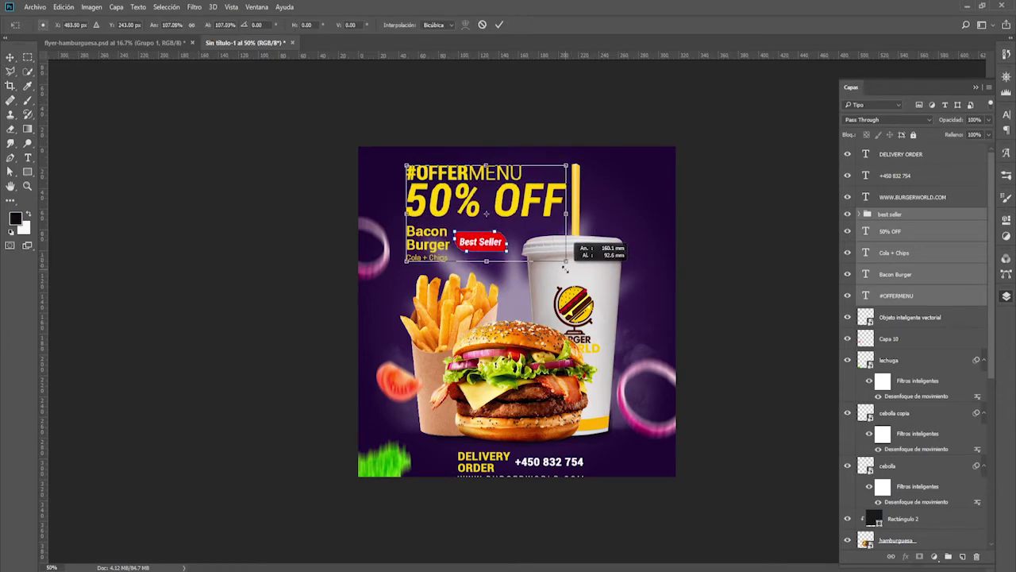
pyautogui.click(500, 23)
pyautogui.press('Left')
pyautogui.press('Left')
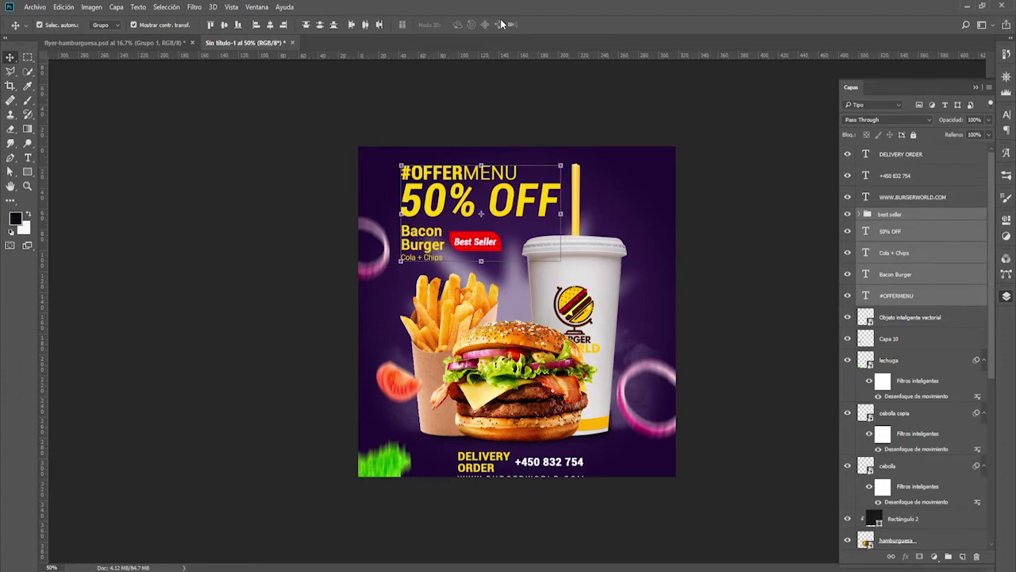
pyautogui.press('Left')
pyautogui.click(755, 334)
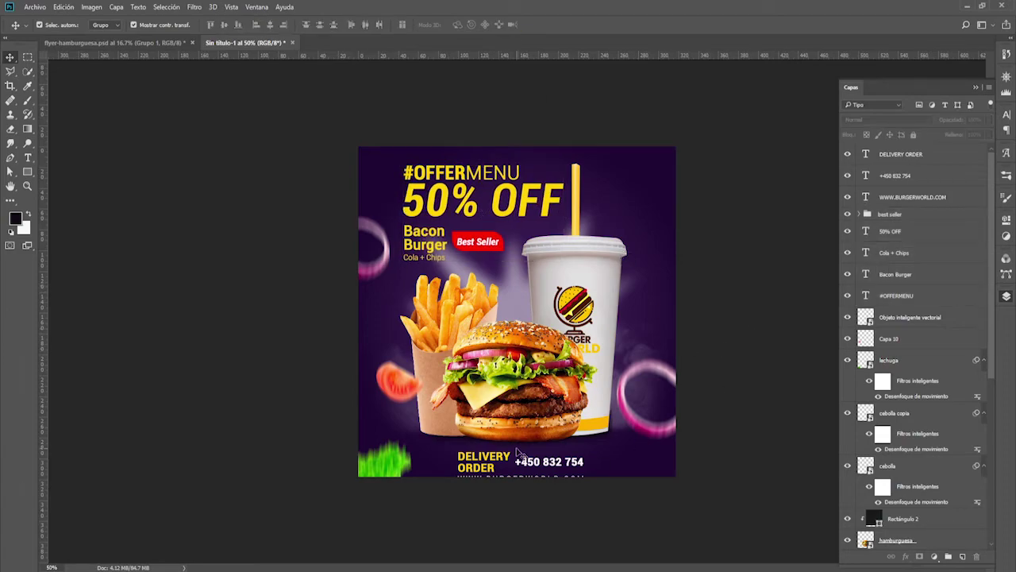
pyautogui.hotkey('ctrl', 'v')
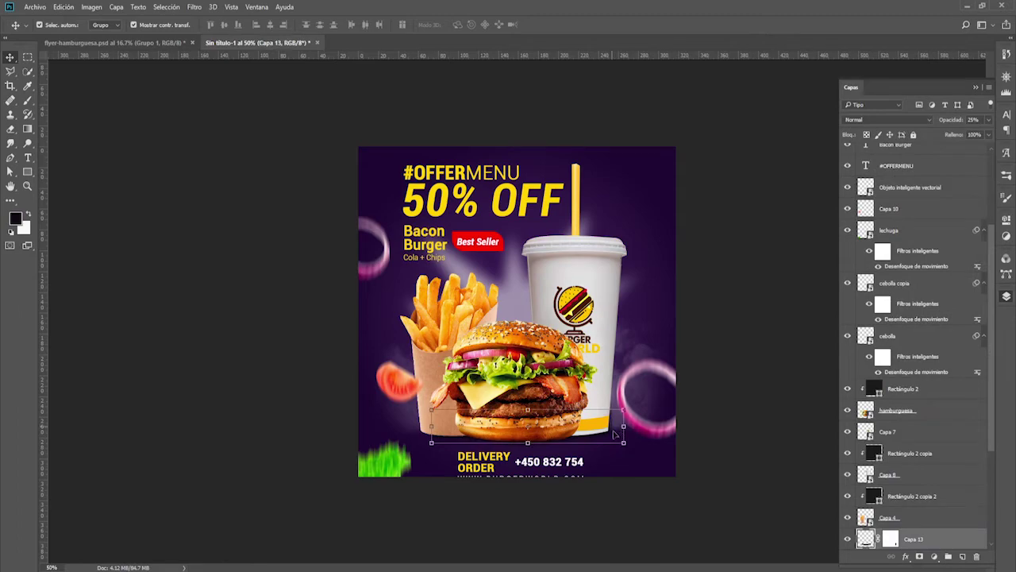
pyautogui.press('Left')
pyautogui.press('Left')
pyautogui.press('Left')
pyautogui.press('Left')
pyautogui.press('Left')
pyautogui.press('Left')
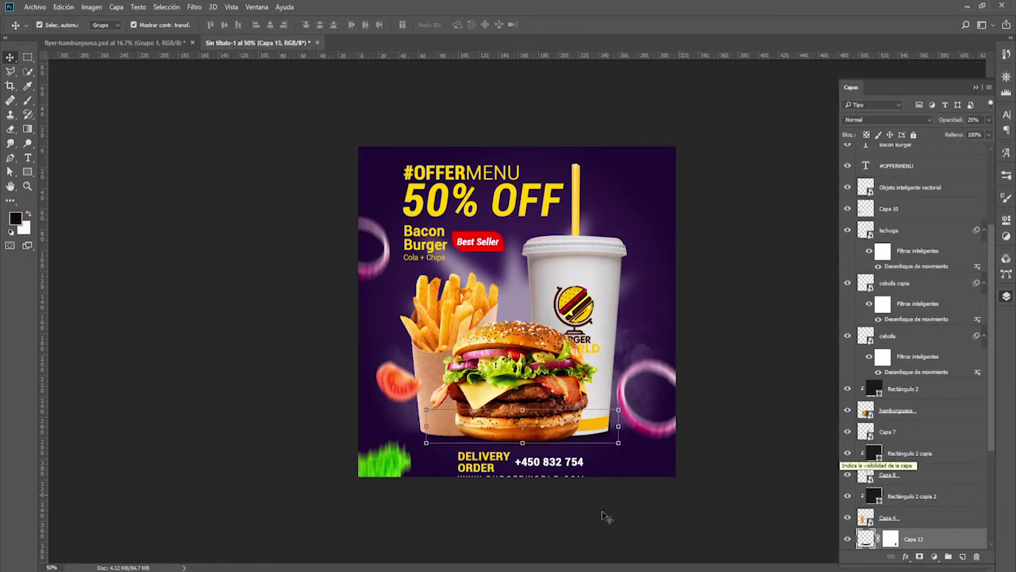
pyautogui.hotkey('ctrl', 't')
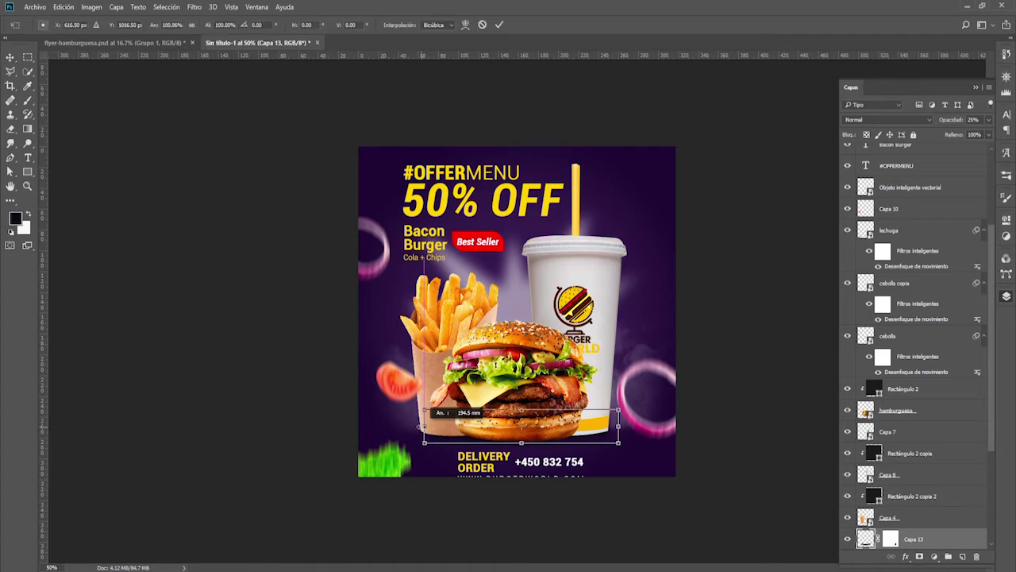
pyautogui.click(500, 25)
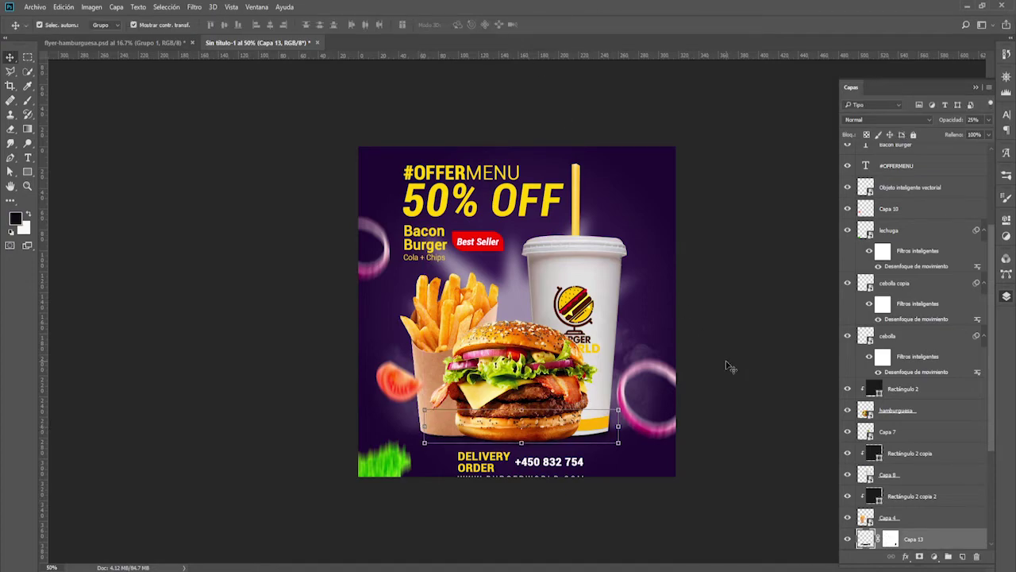
pyautogui.click(725, 363)
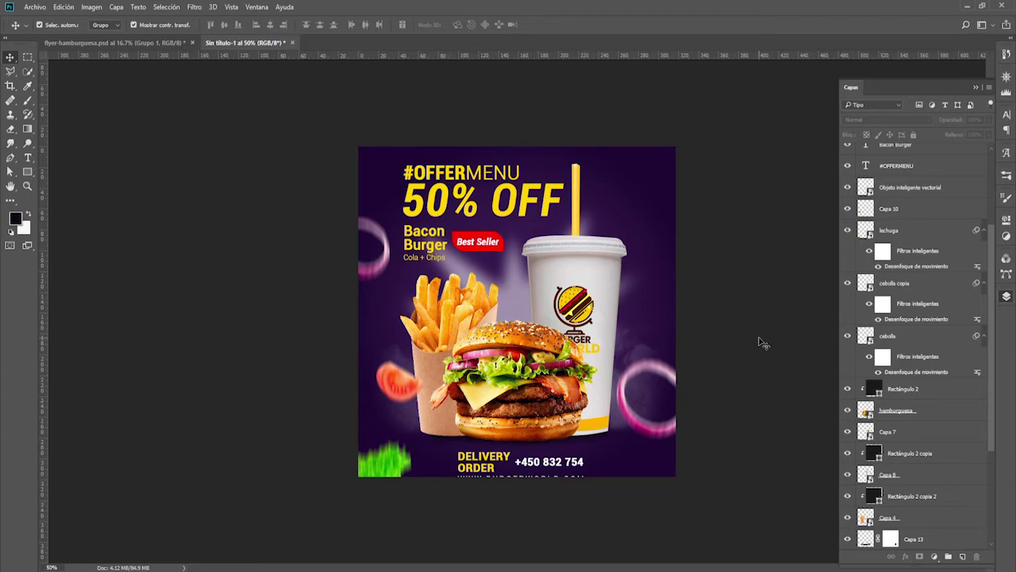
pyautogui.click(564, 467)
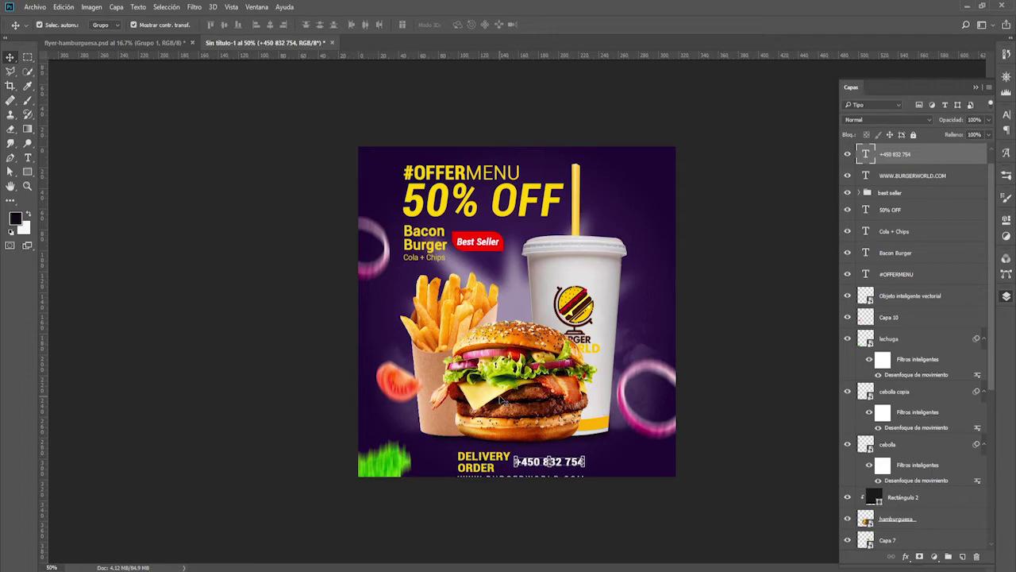
pyautogui.click(525, 384)
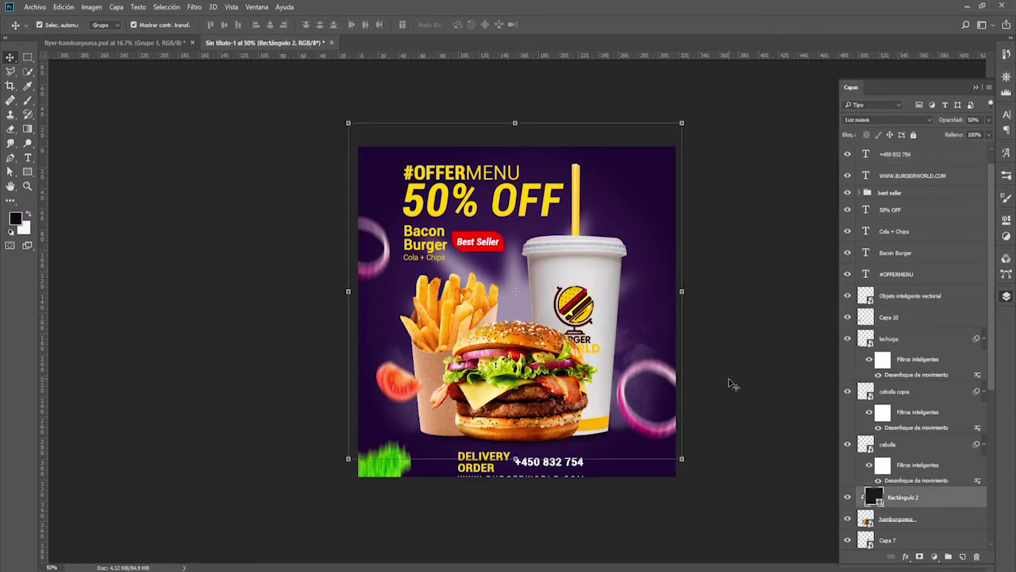
pyautogui.scroll(-2, 899, 417)
pyautogui.scroll(-4, 900, 417)
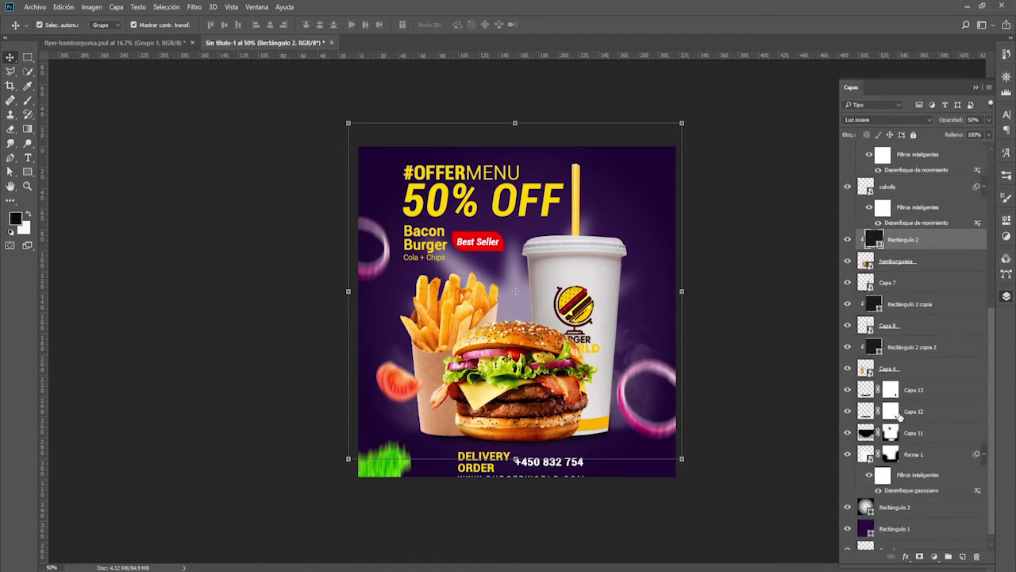
pyautogui.click(725, 495)
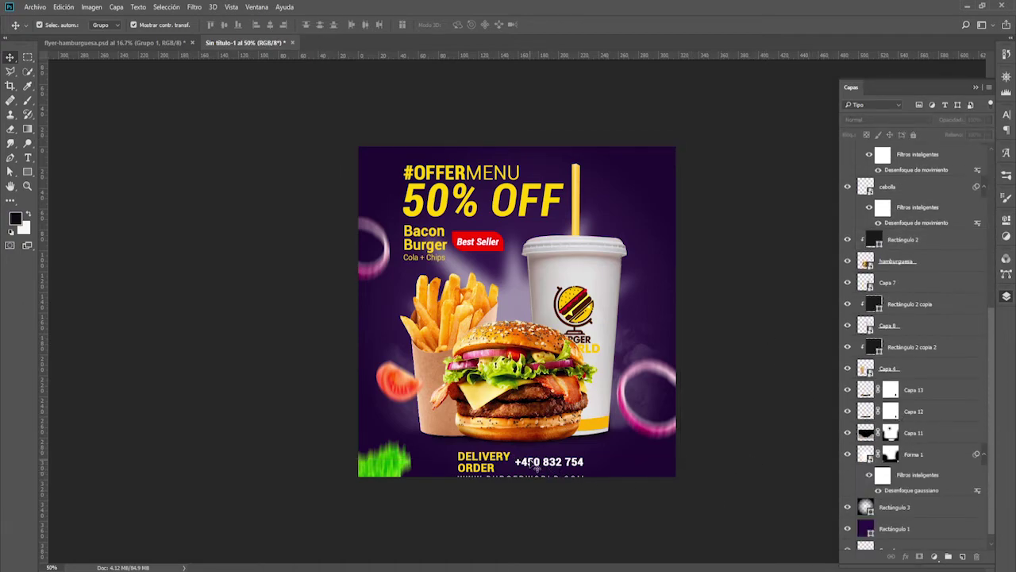
pyautogui.click(530, 463)
pyautogui.scroll(1, 933, 322)
pyautogui.click(909, 193)
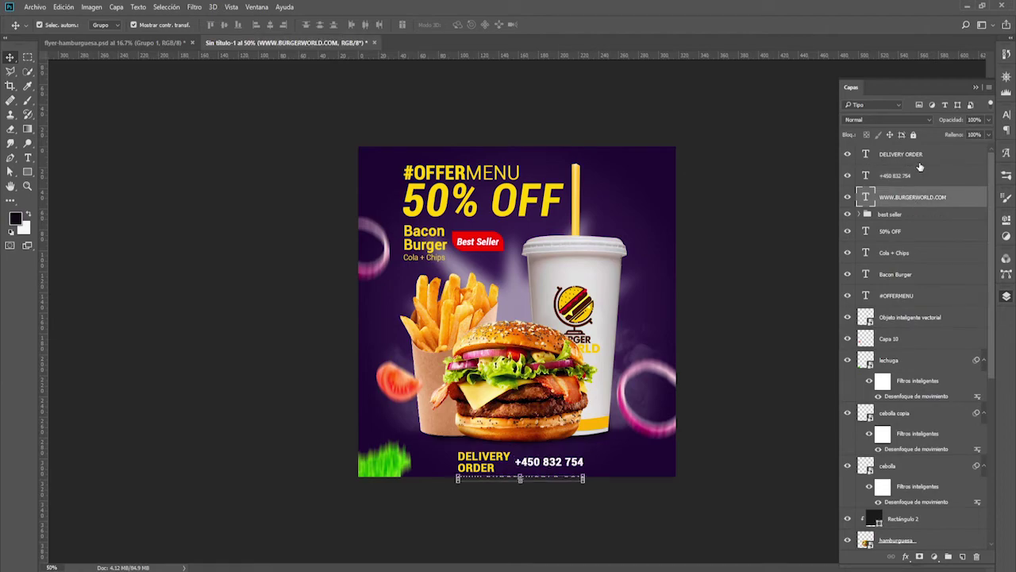
pyautogui.keyDown('shift'); pyautogui.click(920, 164); pyautogui.keyUp('shift')
pyautogui.hotkey('shift', 'Up')
pyautogui.hotkey('shift', 'Up')
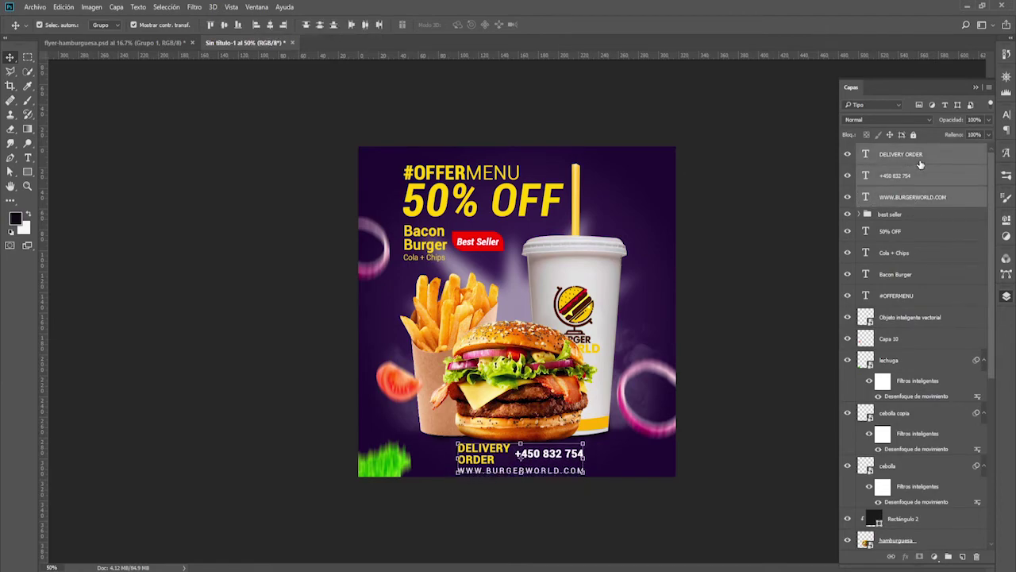
pyautogui.hotkey('shift', 'Up')
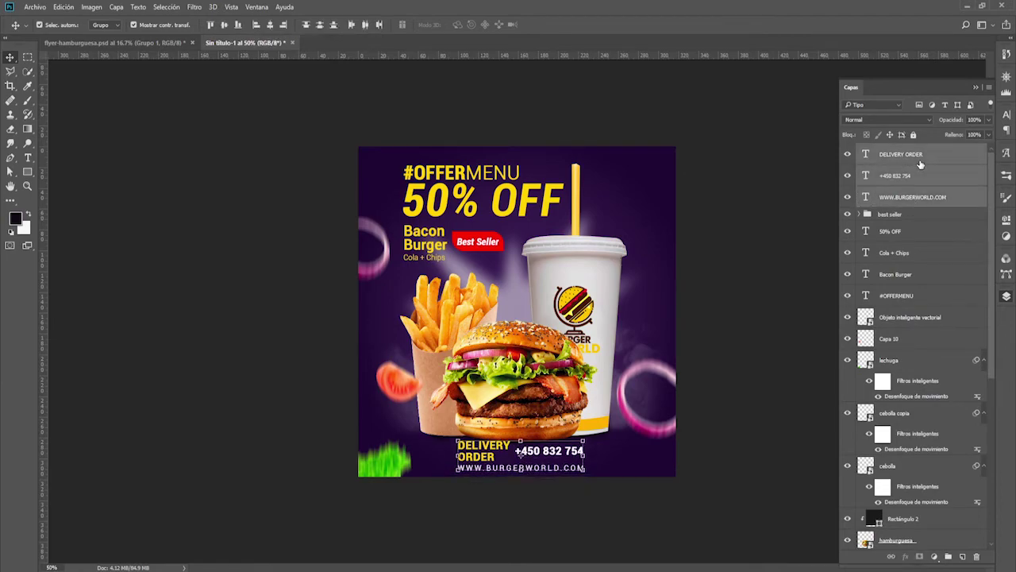
pyautogui.hotkey('shift', 'Up')
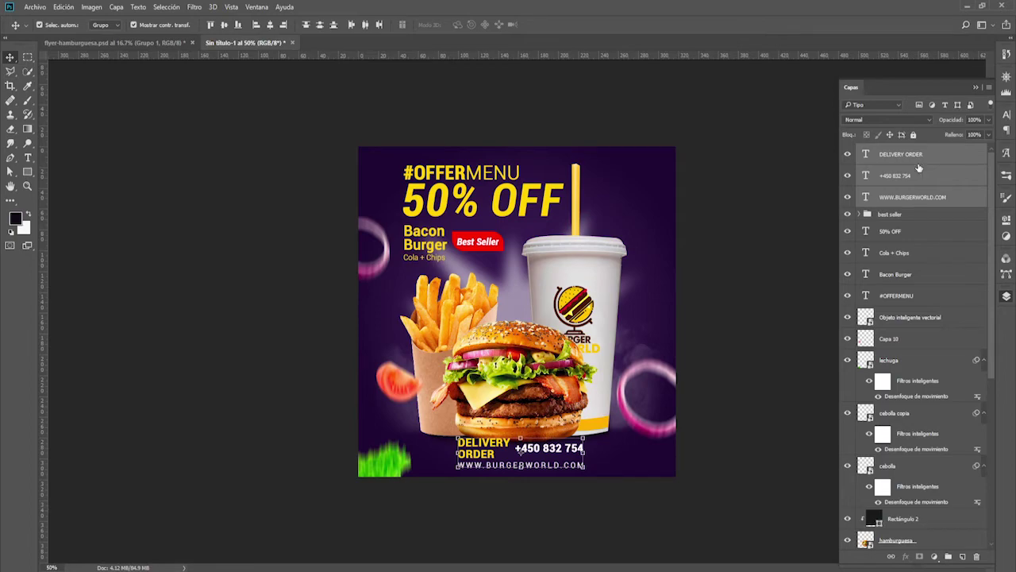
# Select the Rectángulo 2 overlay layer in the Layers panel
pyautogui.scroll(-3, 935, 270)
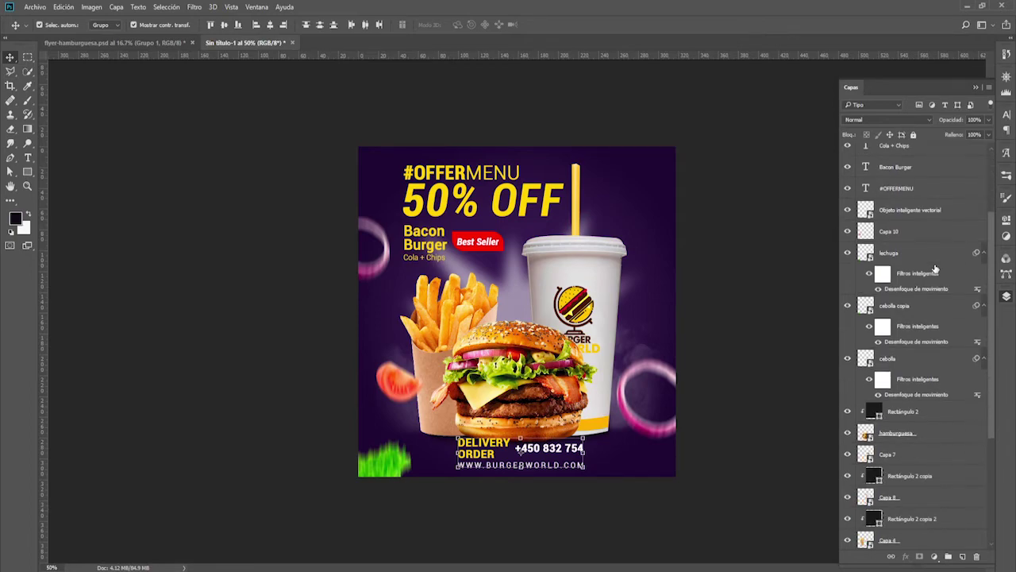
pyautogui.scroll(-3, 935, 302)
pyautogui.click(934, 331)
pyautogui.scroll(-1, 929, 342)
# Select Rectángulo 2 through Capa 12 and nudge the burger, fries and cup up two Shift-steps
pyautogui.scroll(-1, 925, 351)
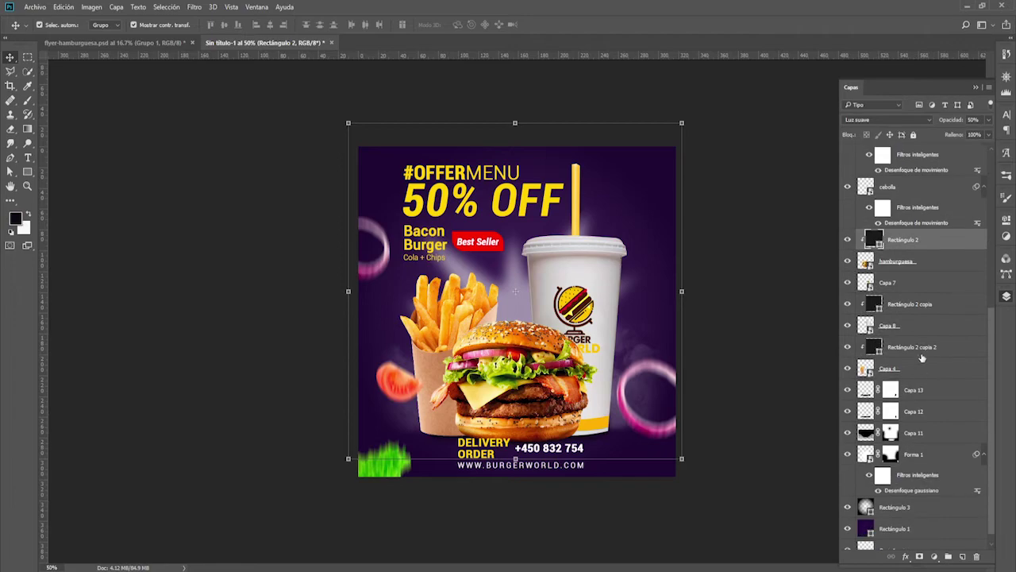
pyautogui.keyDown('shift'); pyautogui.click(935, 413); pyautogui.keyUp('shift')
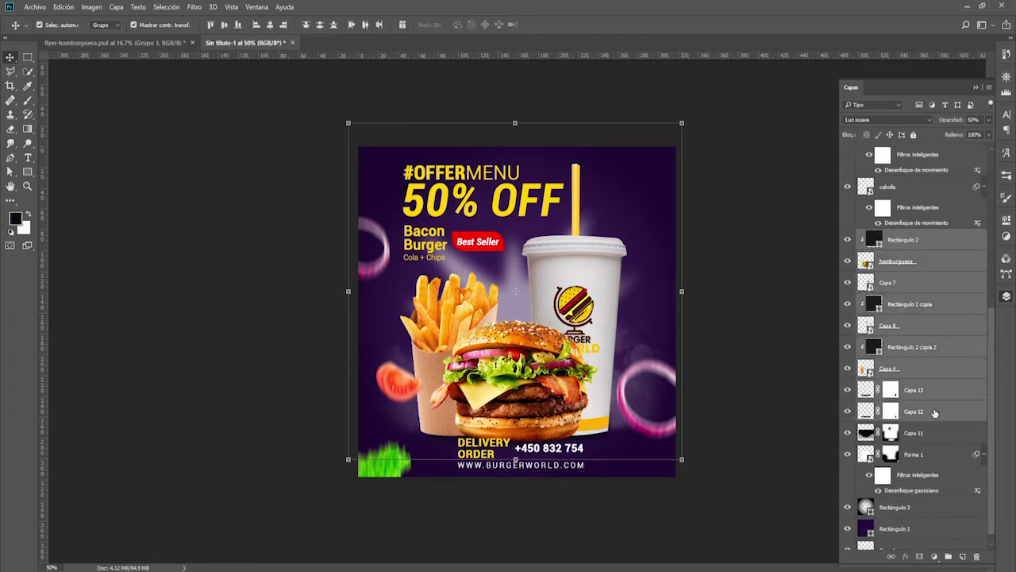
pyautogui.hotkey('shift', 'Up')
pyautogui.hotkey('shift', 'Up')
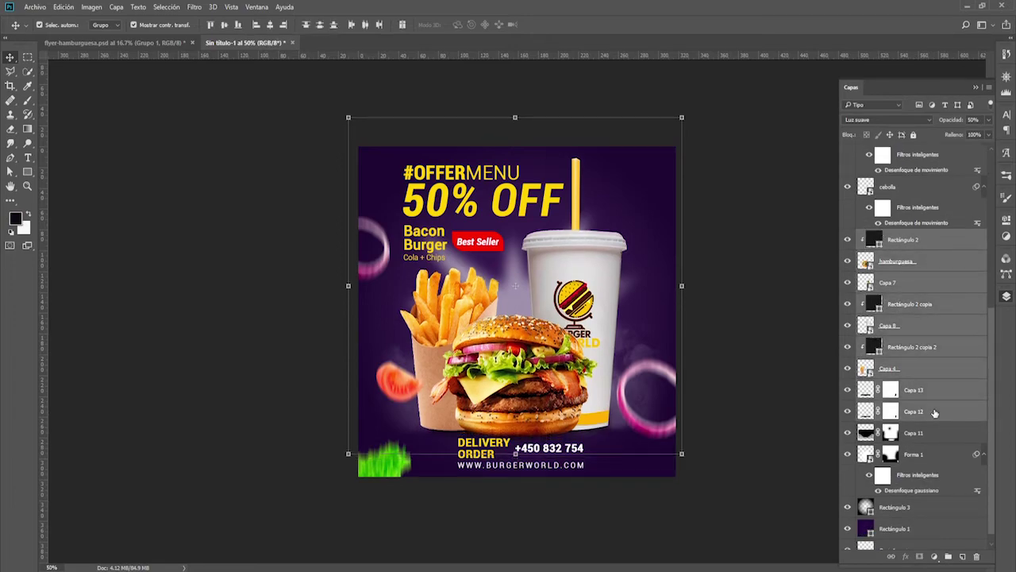
pyautogui.hotkey('shift', 'Up')
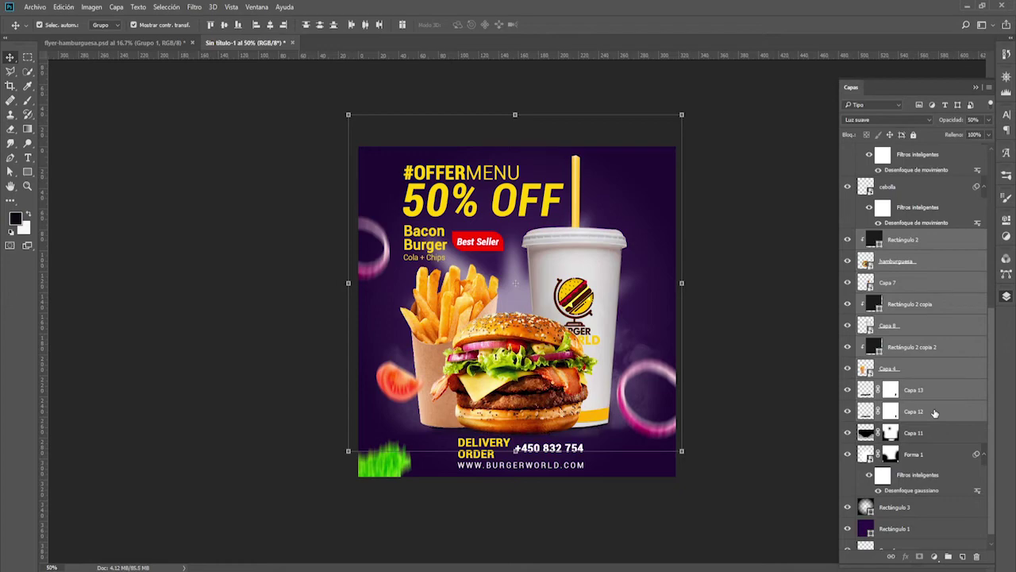
pyautogui.click(758, 319)
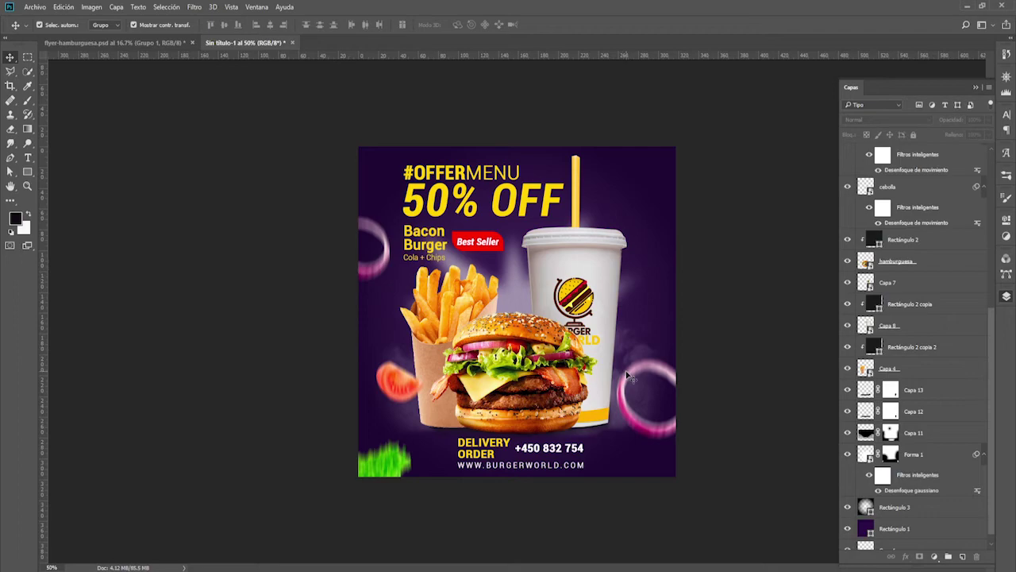
# Nudge the purple glow layer Capa 11 up and slightly left
pyautogui.click(623, 429)
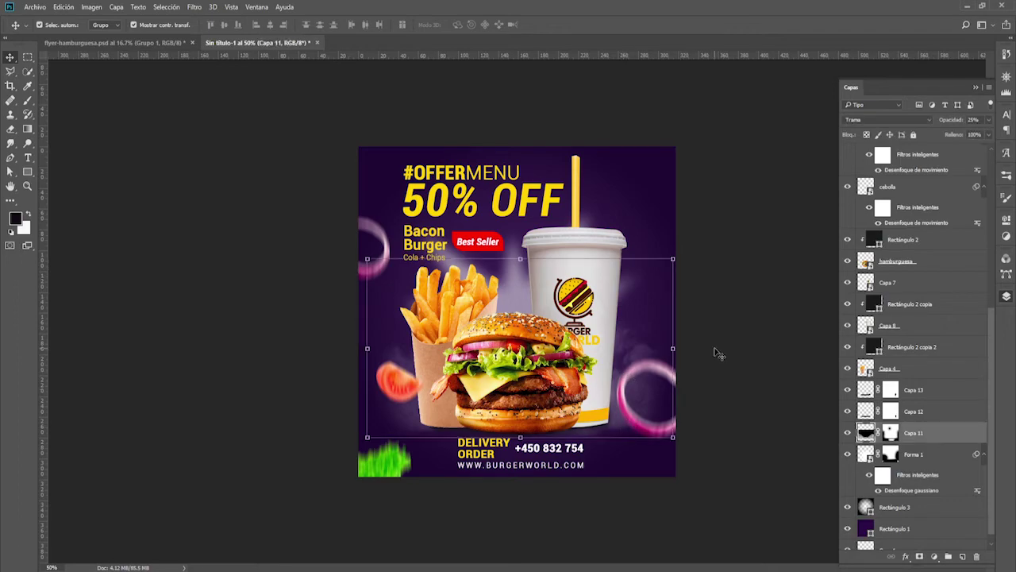
pyautogui.hotkey('shift', 'Up')
pyautogui.hotkey('shift', 'Up')
pyautogui.hotkey('shift', 'Up')
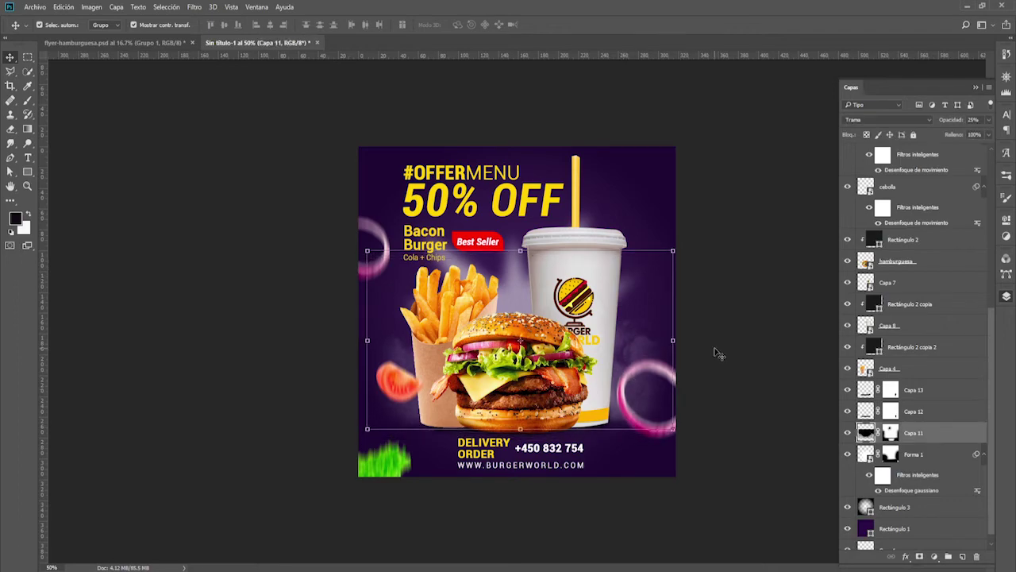
pyautogui.hotkey('shift', 'Left')
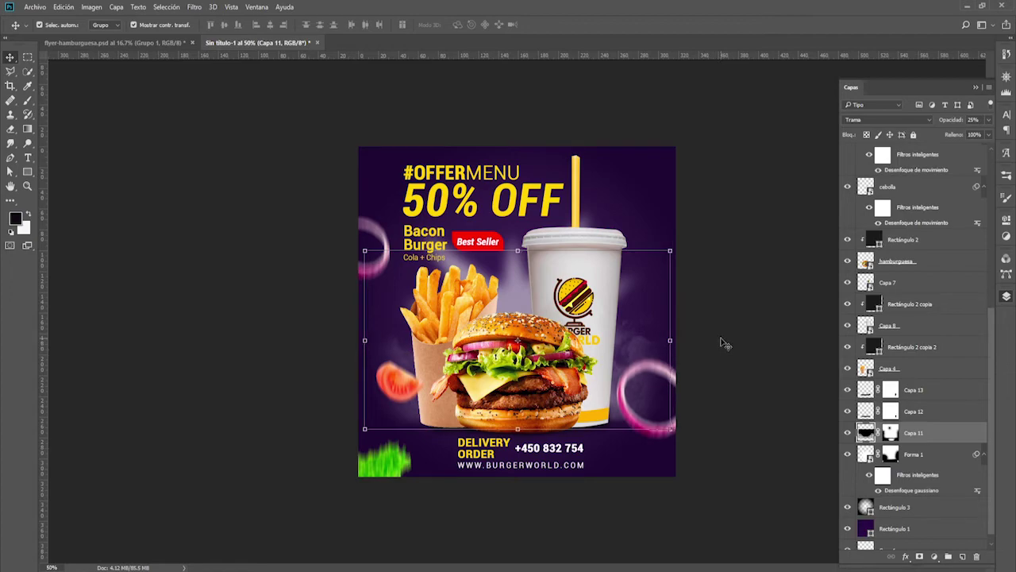
pyautogui.click(723, 343)
pyautogui.click(523, 297)
# Nudge the Forma 1 shape down one pixel step to realign it
pyautogui.click(865, 455)
pyautogui.press('Down')
pyautogui.press('Down')
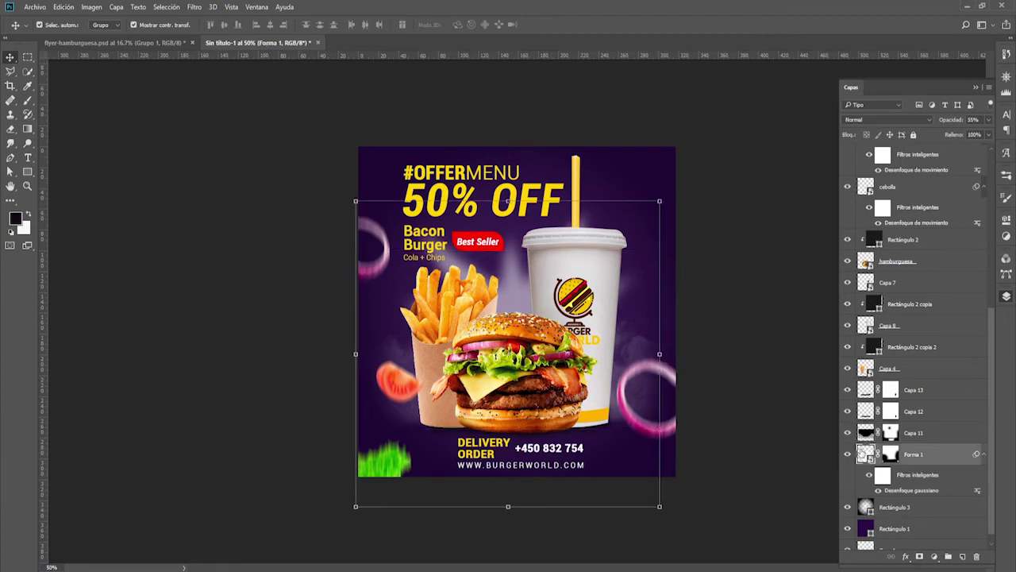
pyautogui.press('Down')
pyautogui.press('Down')
pyautogui.press('Down')
pyautogui.press('Down')
pyautogui.press('Down')
pyautogui.press('Up')
pyautogui.press('Up')
pyautogui.press('Up')
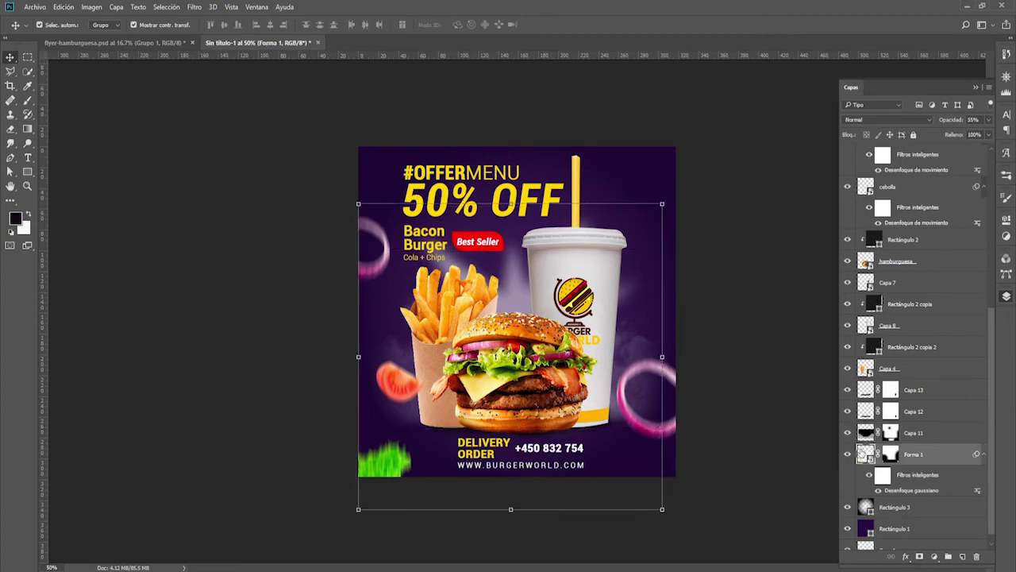
pyautogui.click(778, 343)
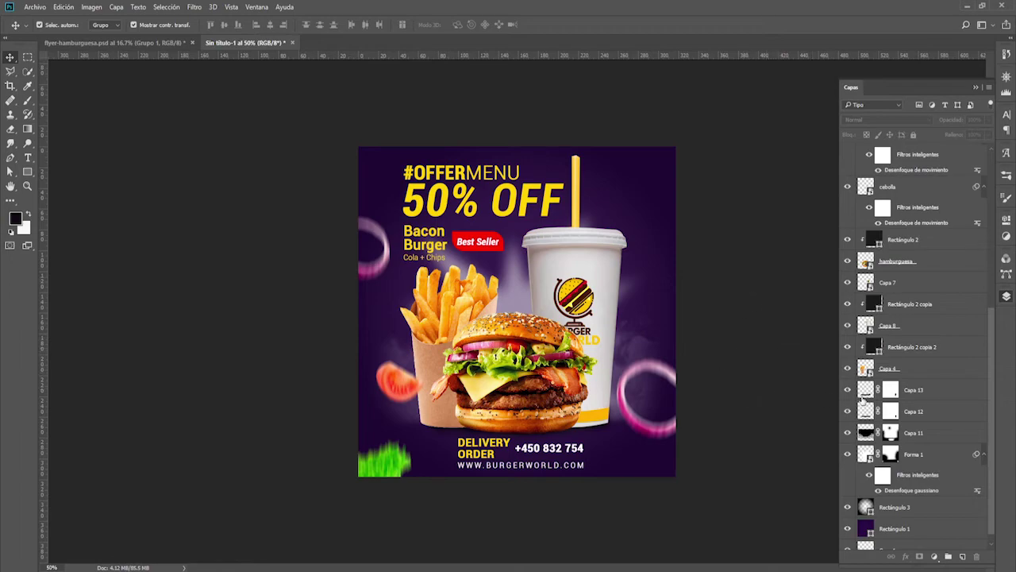
# Select the Objeto inteligente vectorial logo and move it up level with the headline
pyautogui.scroll(3, 914, 417)
pyautogui.scroll(3, 914, 417)
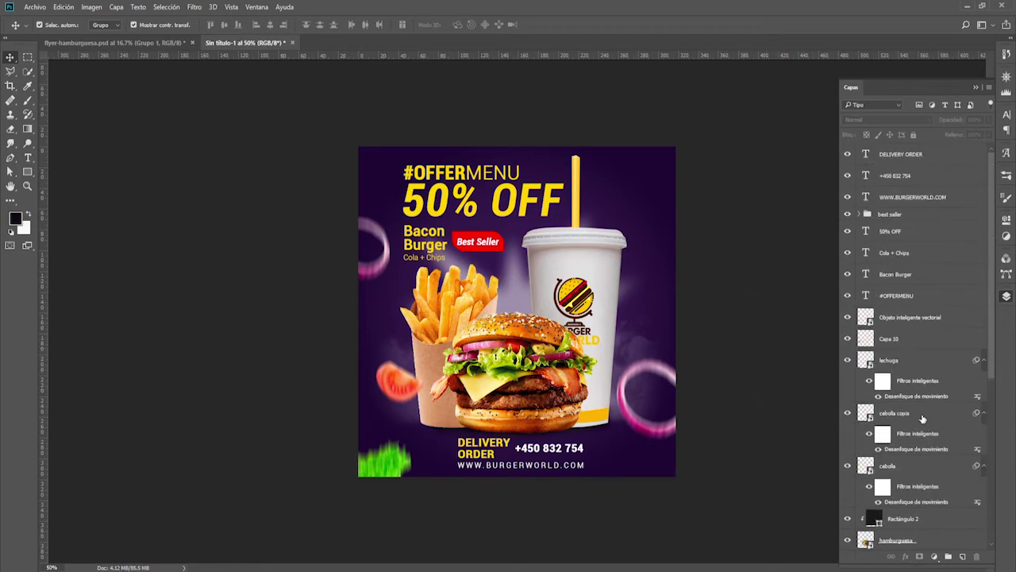
pyautogui.click(927, 325)
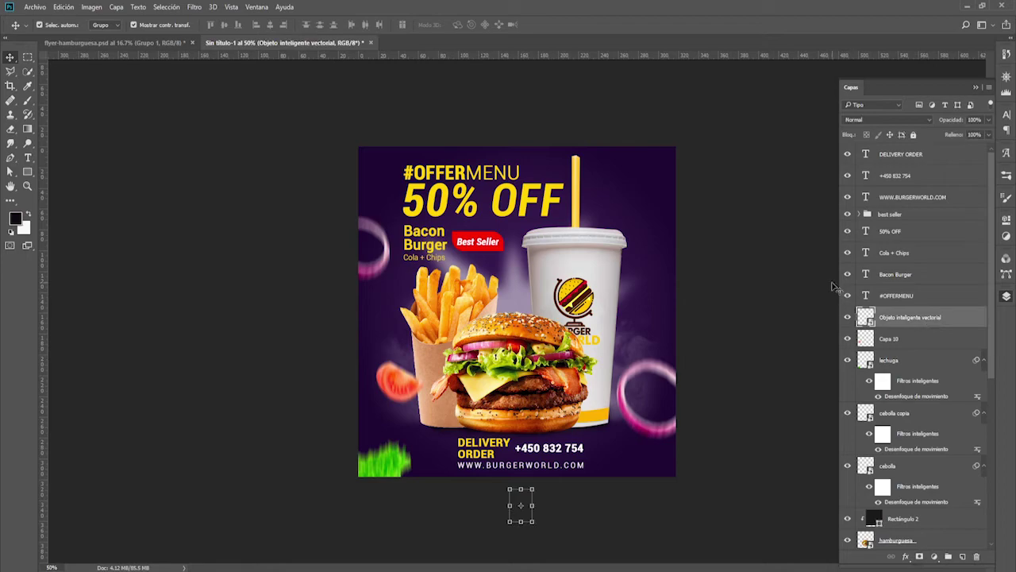
pyautogui.hotkey('shift', 'Up')
pyautogui.hotkey('shift', 'Up')
pyautogui.hotkey('shift', 'Up')
pyautogui.hotkey('shift', 'Up')
pyautogui.hotkey('shift', 'Up')
pyautogui.hotkey('shift', 'Up')
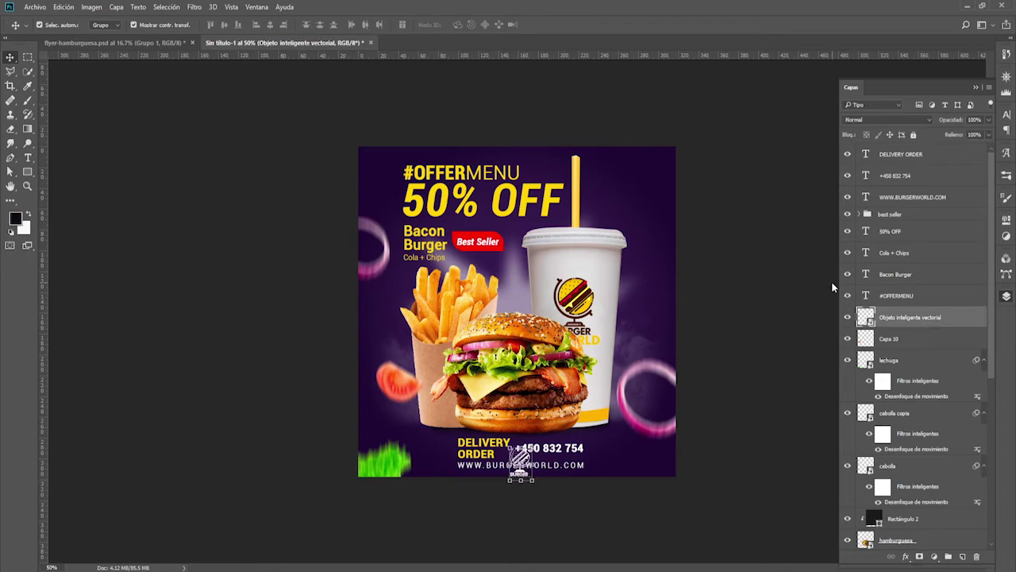
pyautogui.hotkey('shift', 'Up')
pyautogui.hotkey('shift', 'Up')
pyautogui.hotkey('shift', 'Up')
pyautogui.hotkey('shift', 'Up')
pyautogui.hotkey('shift', 'Up')
pyautogui.hotkey('shift', 'Up')
pyautogui.hotkey('shift', 'Up')
pyautogui.hotkey('shift', 'Up')
pyautogui.hotkey('shift', 'Up')
pyautogui.hotkey('shift', 'Up')
pyautogui.hotkey('shift', 'Up')
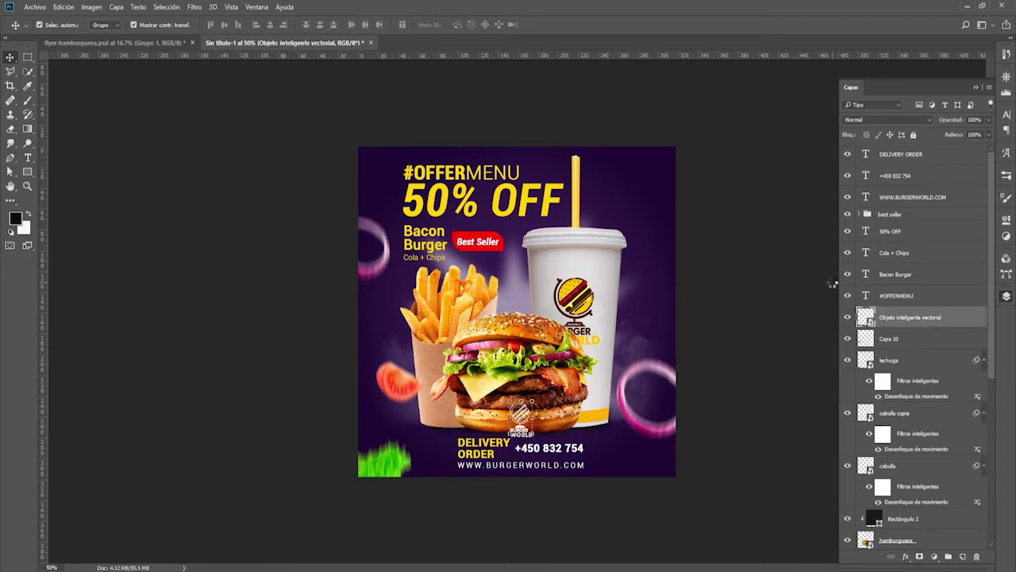
pyautogui.hotkey('shift', 'Up')
pyautogui.hotkey('shift', 'Up')
pyautogui.hotkey('shift', 'Up')
pyautogui.hotkey('shift', 'Up')
pyautogui.hotkey('shift', 'Up')
pyautogui.hotkey('shift', 'Up')
pyautogui.hotkey('shift', 'Up')
pyautogui.hotkey('shift', 'Up')
pyautogui.hotkey('shift', 'Up')
pyautogui.hotkey('shift', 'Up')
pyautogui.hotkey('shift', 'Up')
pyautogui.hotkey('shift', 'Up')
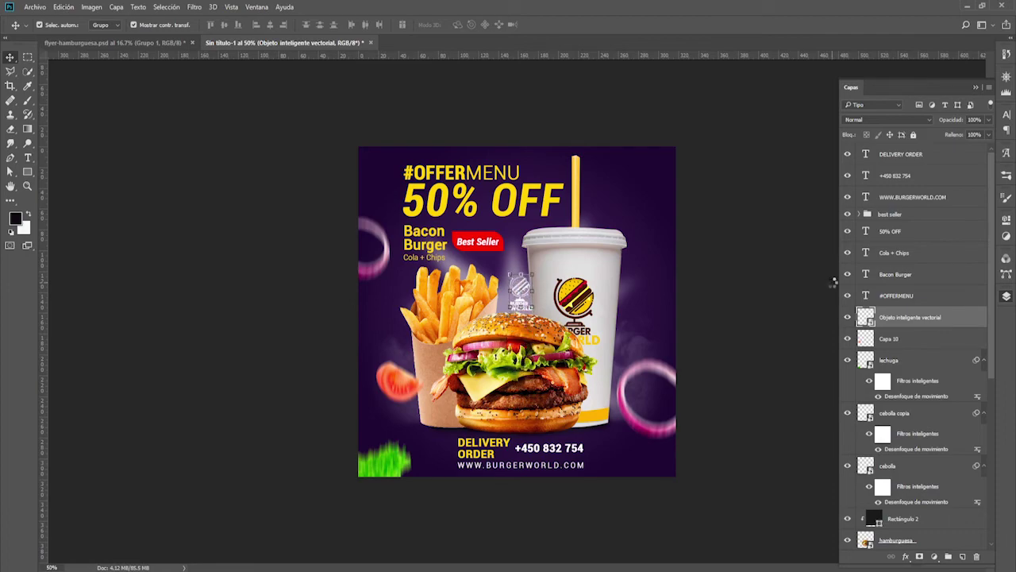
pyautogui.hotkey('shift', 'Up')
pyautogui.hotkey('shift', 'Up')
pyautogui.hotkey('shift', 'Up')
pyautogui.hotkey('shift', 'Up')
pyautogui.hotkey('shift', 'Up')
pyautogui.hotkey('shift', 'Up')
pyautogui.hotkey('shift', 'Up')
pyautogui.hotkey('shift', 'Up')
pyautogui.hotkey('shift', 'Up')
pyautogui.hotkey('shift', 'Up')
pyautogui.hotkey('shift', 'Up')
pyautogui.hotkey('shift', 'Up')
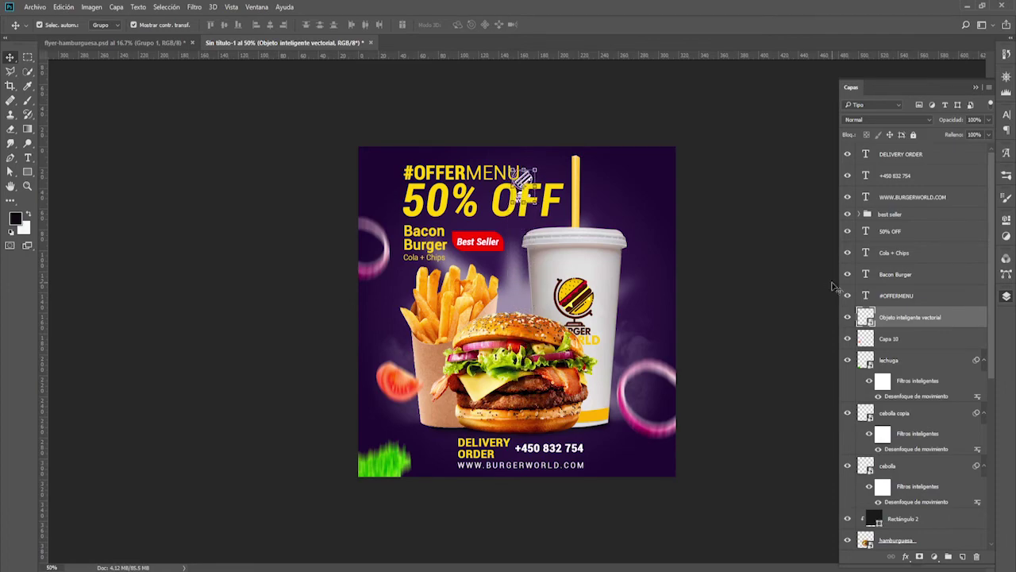
pyautogui.hotkey('shift', 'Up')
pyautogui.hotkey('shift', 'Up')
# Slide the logo right into the top-right corner and fine-tune its height
pyautogui.hotkey('shift', 'Right')
pyautogui.hotkey('shift', 'Right')
pyautogui.hotkey('shift', 'Right')
pyautogui.hotkey('shift', 'Right')
pyautogui.hotkey('shift', 'Right')
pyautogui.hotkey('shift', 'Right')
pyautogui.hotkey('shift', 'Right')
pyautogui.hotkey('shift', 'Right')
pyautogui.hotkey('shift', 'Right')
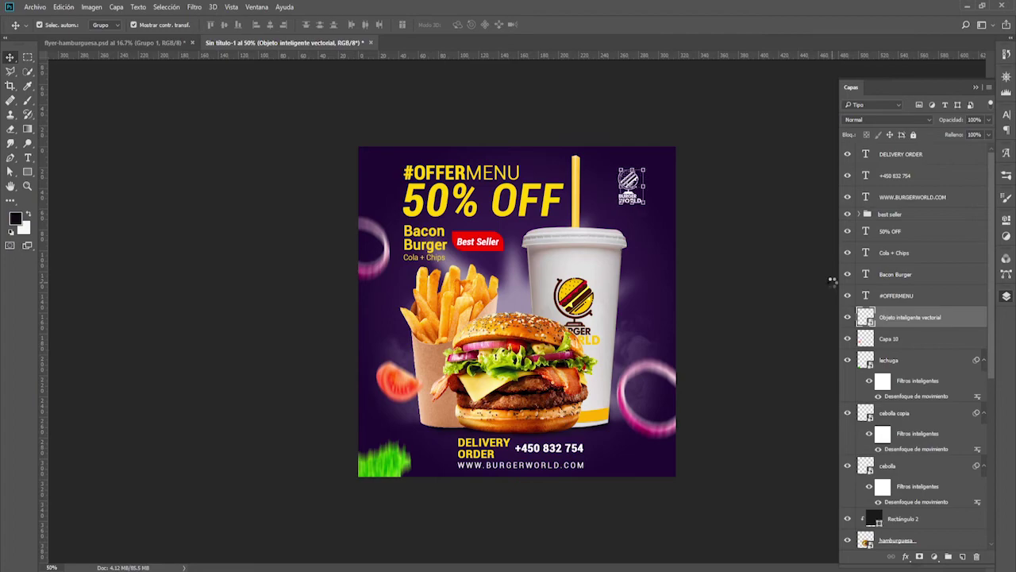
pyautogui.hotkey('shift', 'Right')
pyautogui.hotkey('shift', 'Right')
pyautogui.hotkey('shift', 'Right')
pyautogui.press('Up')
pyautogui.press('Up')
pyautogui.press('Up')
pyautogui.press('Up')
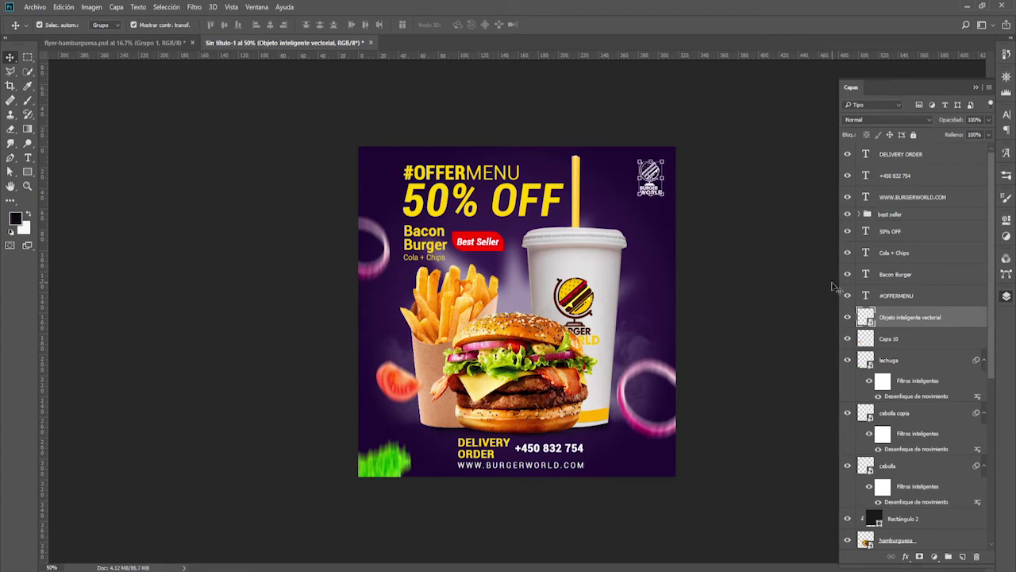
pyautogui.press('Up')
pyautogui.press('Down')
pyautogui.press('Down')
pyautogui.press('Down')
pyautogui.click(815, 264)
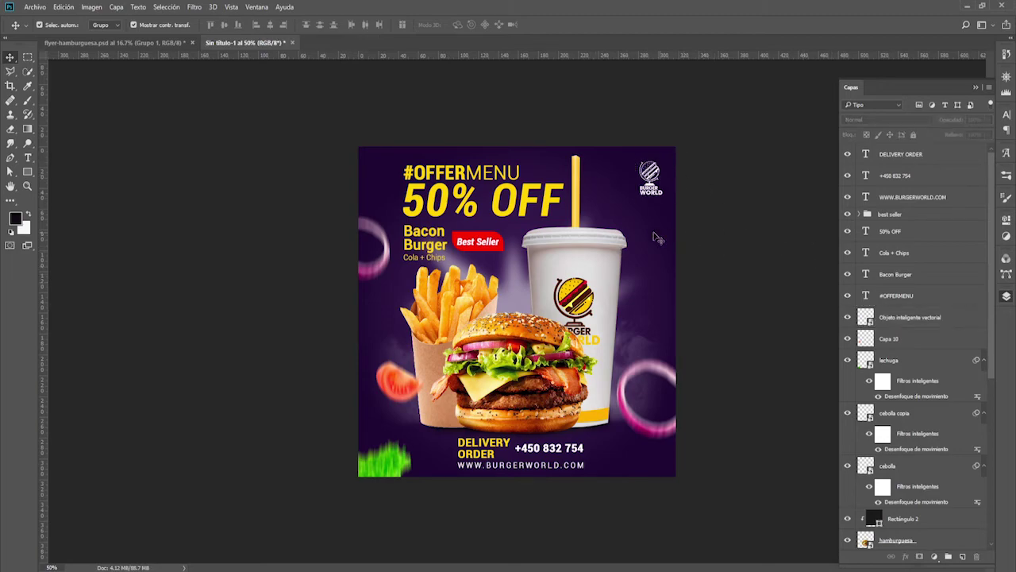
pyautogui.click(655, 191)
pyautogui.click(738, 174)
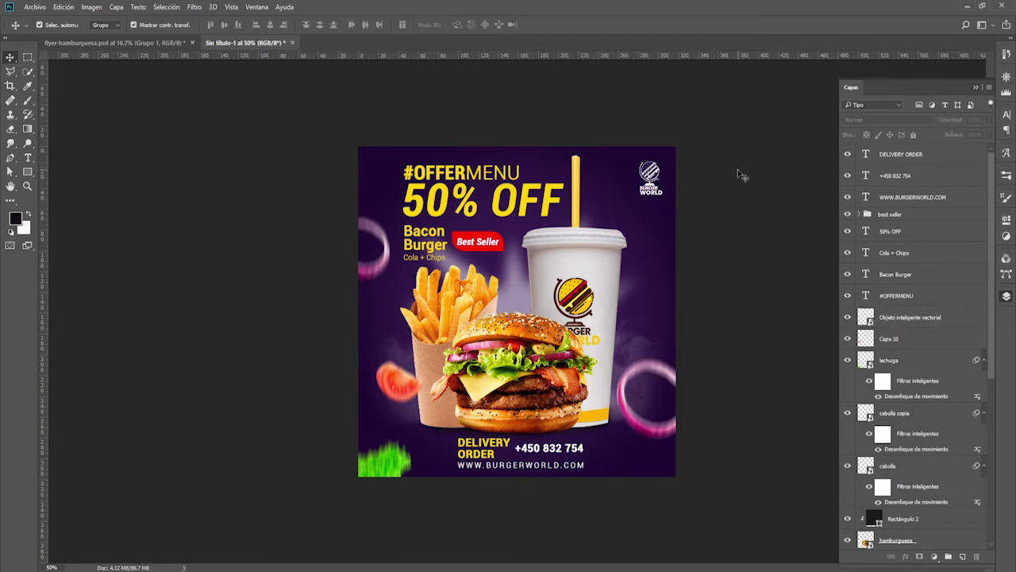